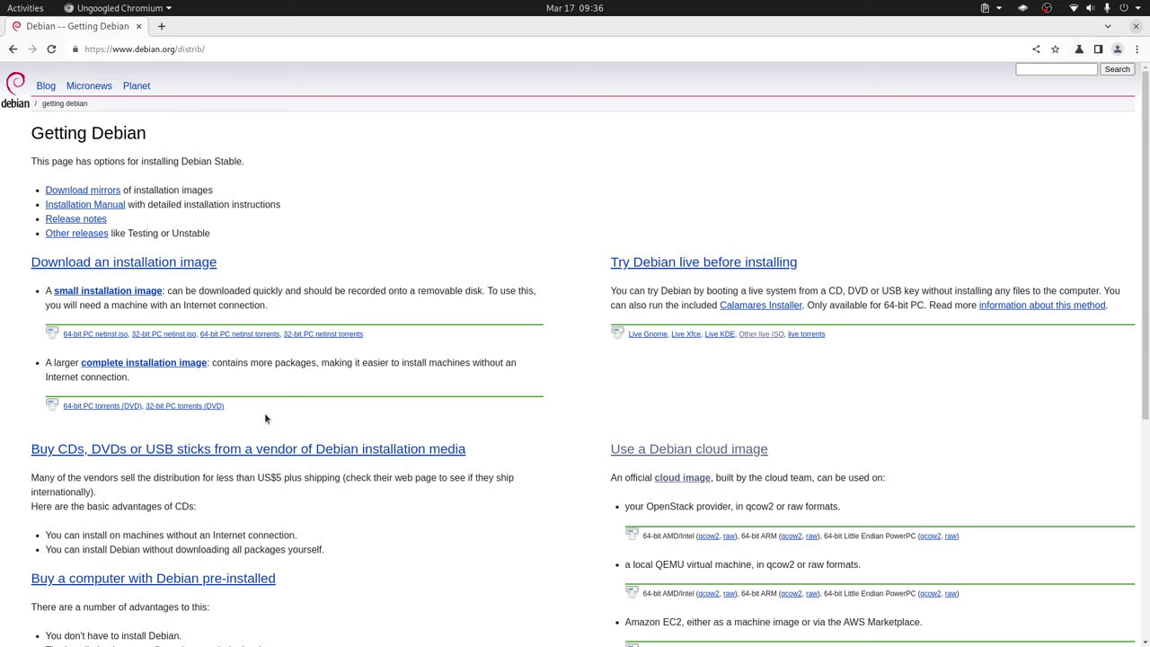
pyautogui.click(167, 407)
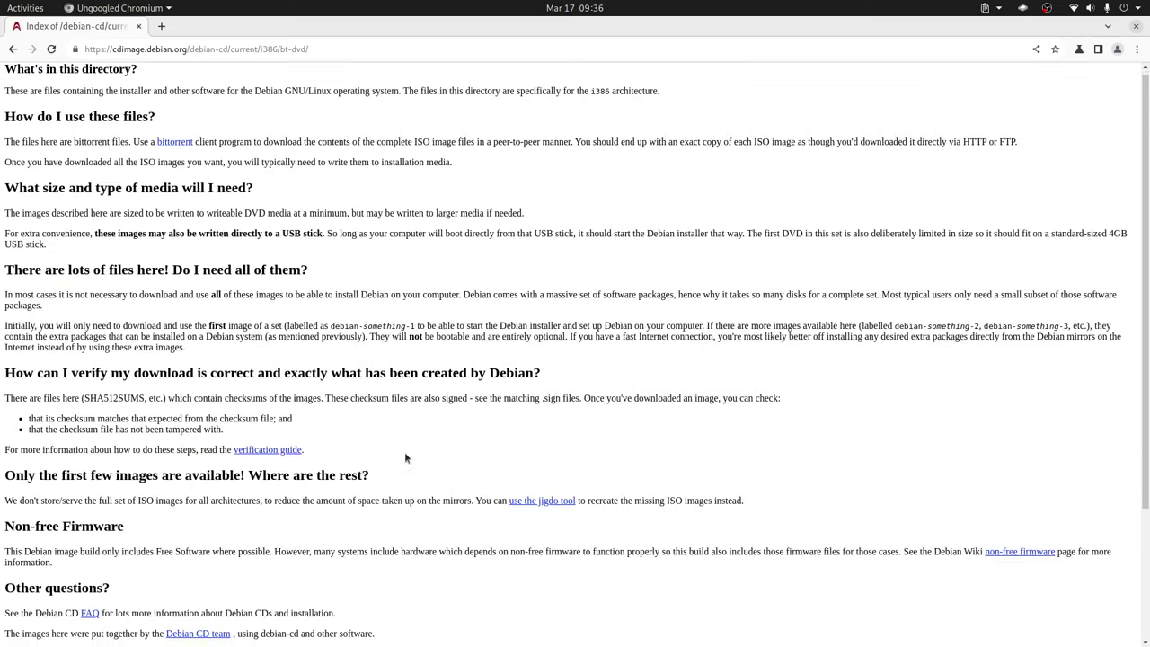
pyautogui.scroll(-3, 405, 456)
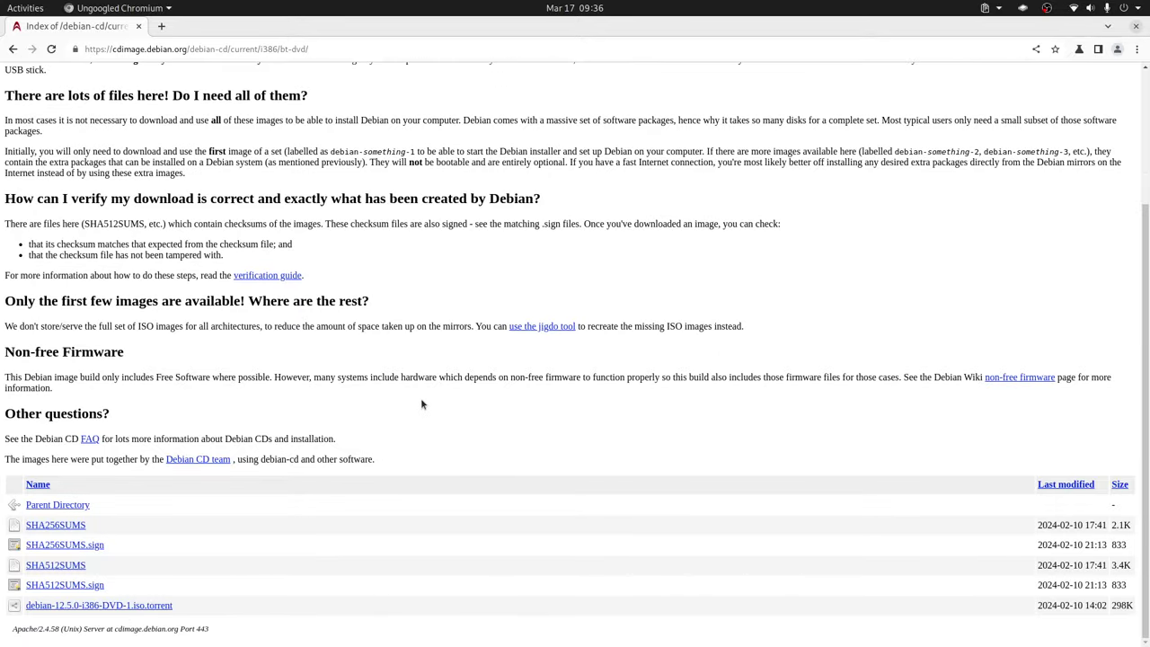
pyautogui.hotkey('alt', 'Left')
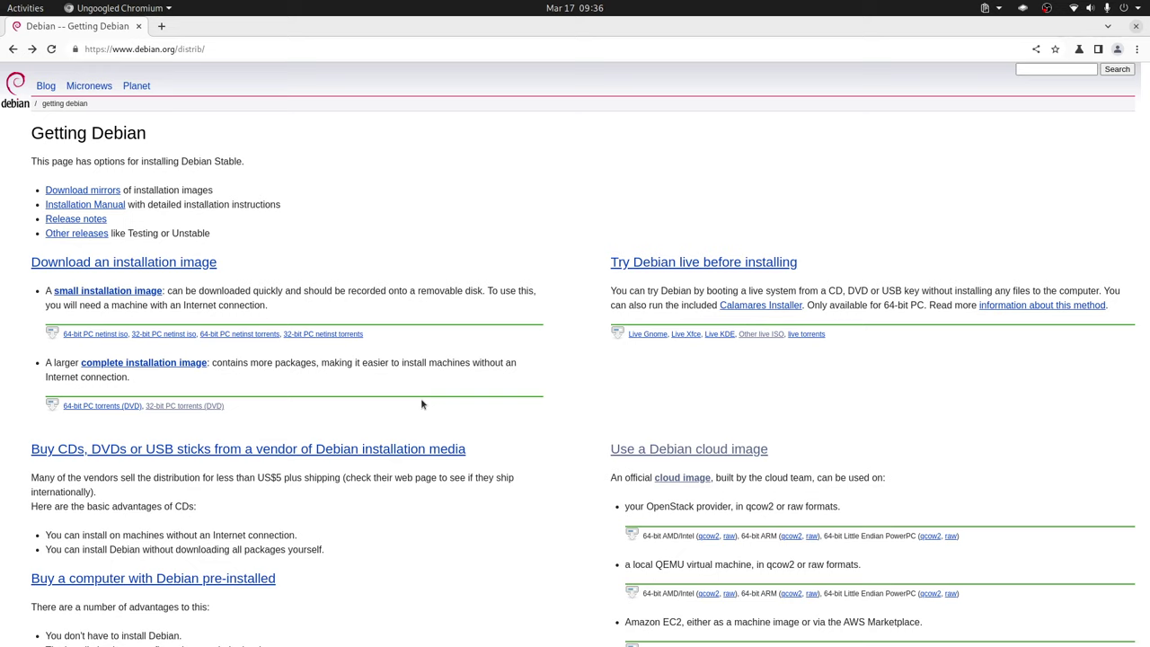
pyautogui.click(166, 339)
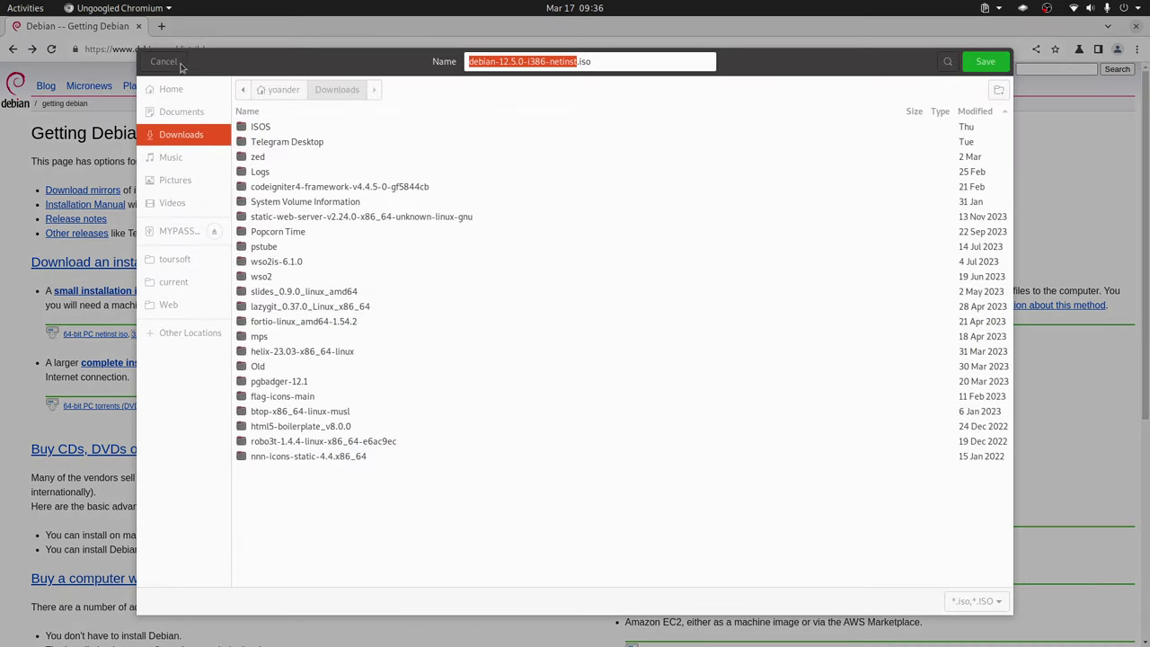
pyautogui.click(180, 65)
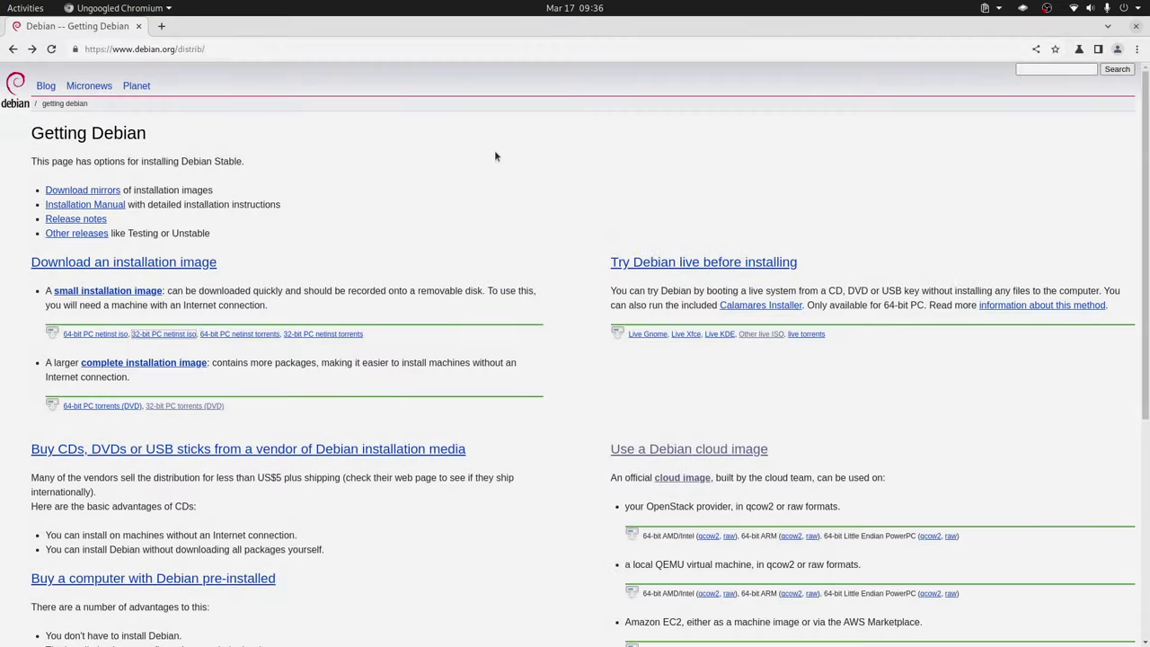
# Step: Start a new virtual machine and name it Debian Extremo
pyautogui.hotkey('alt', 'Tab')
pyautogui.hotkey('alt', 'Tab')
pyautogui.hotkey('alt', 'Tab')
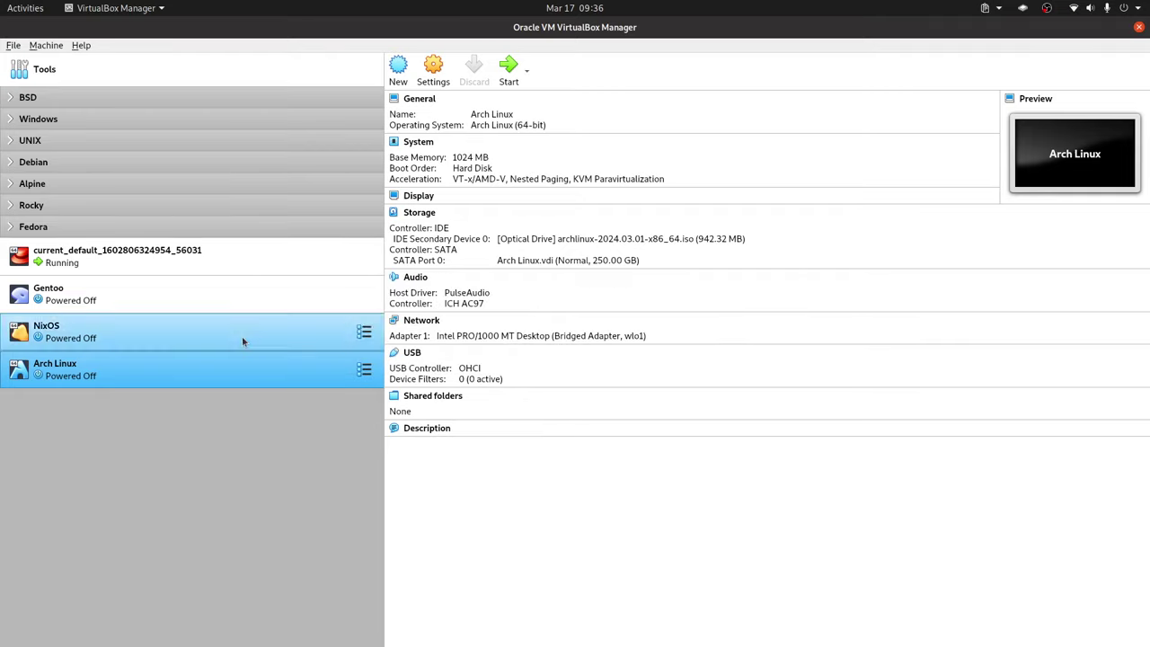
pyautogui.click(46, 45)
pyautogui.click(63, 59)
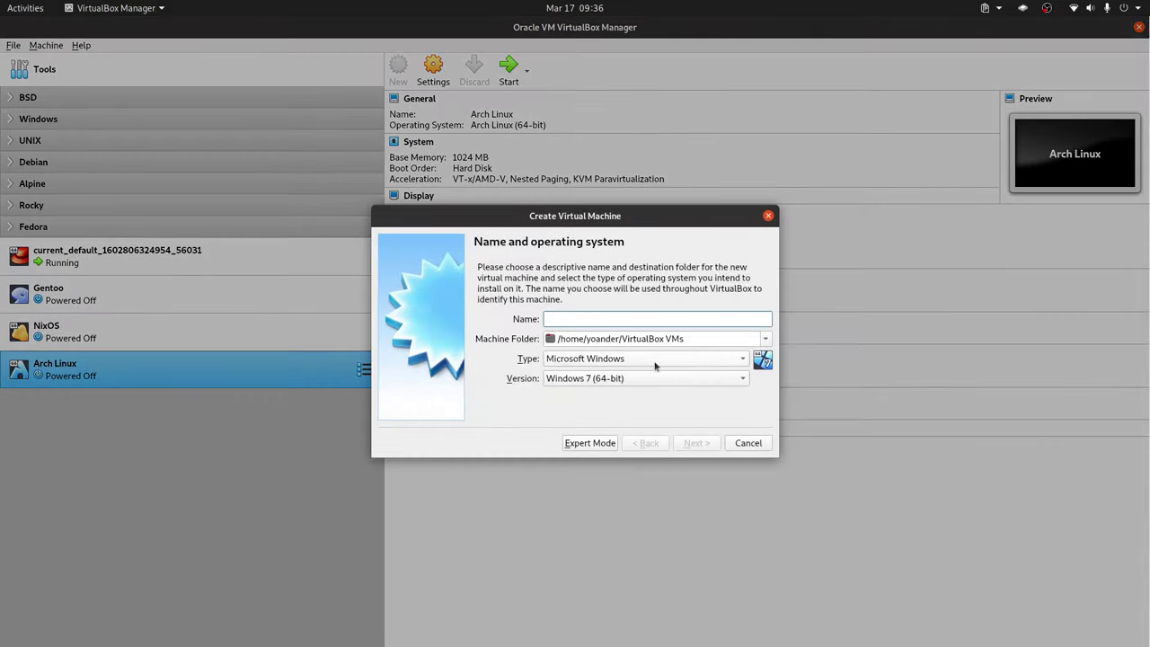
pyautogui.write('Debian ')
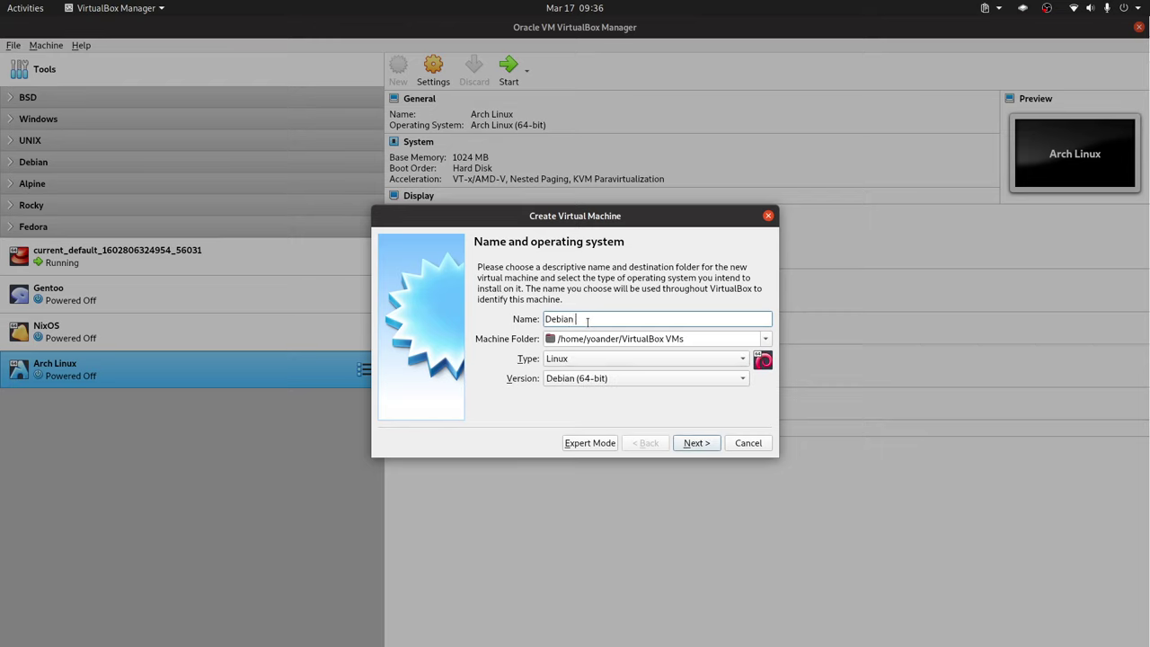
pyautogui.write('Extremo')
# Step: Set the version to Debian (32-bit) and continue to the memory size step
pyautogui.click(626, 377)
pyautogui.click(614, 363)
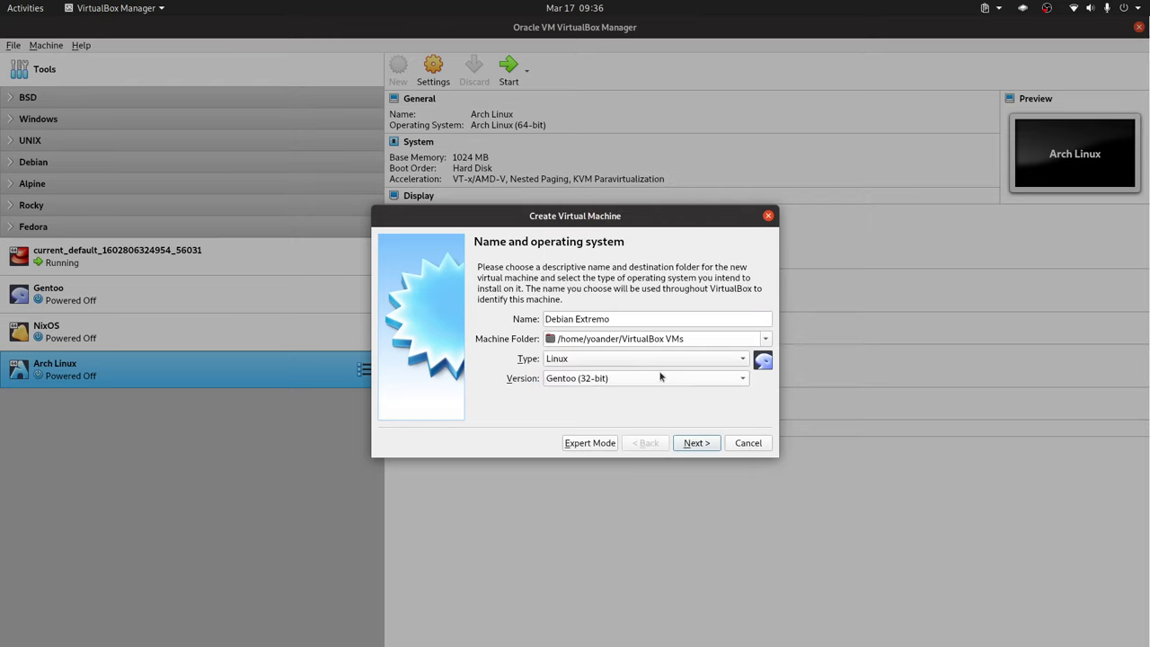
pyautogui.click(614, 379)
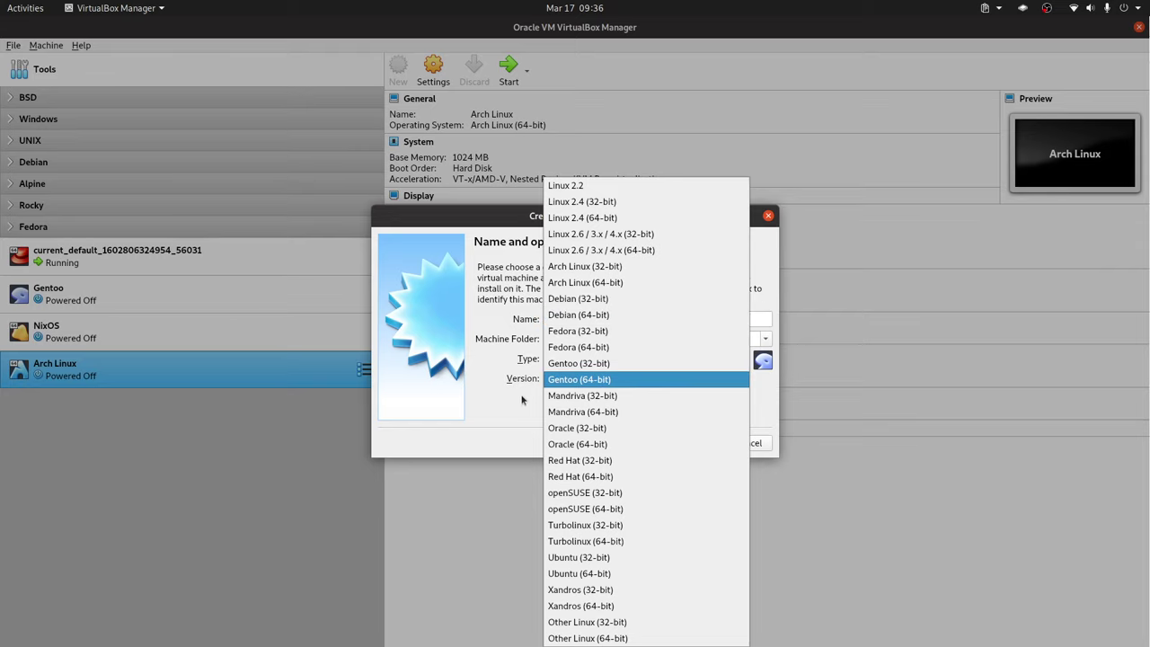
pyautogui.click(600, 301)
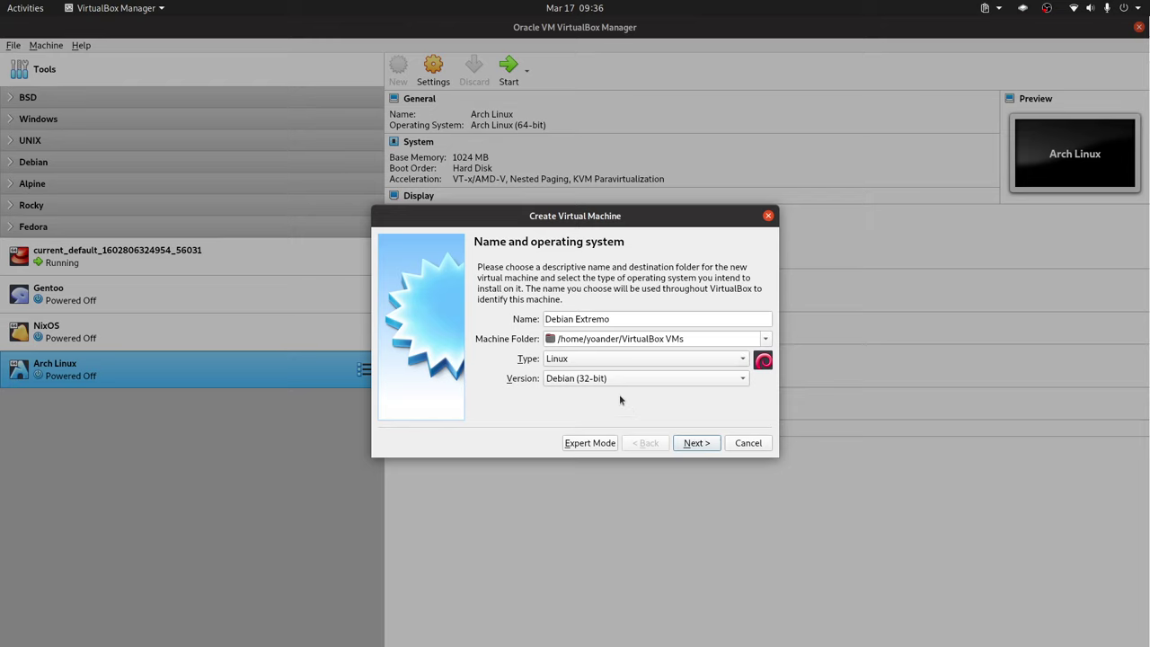
pyautogui.click(700, 446)
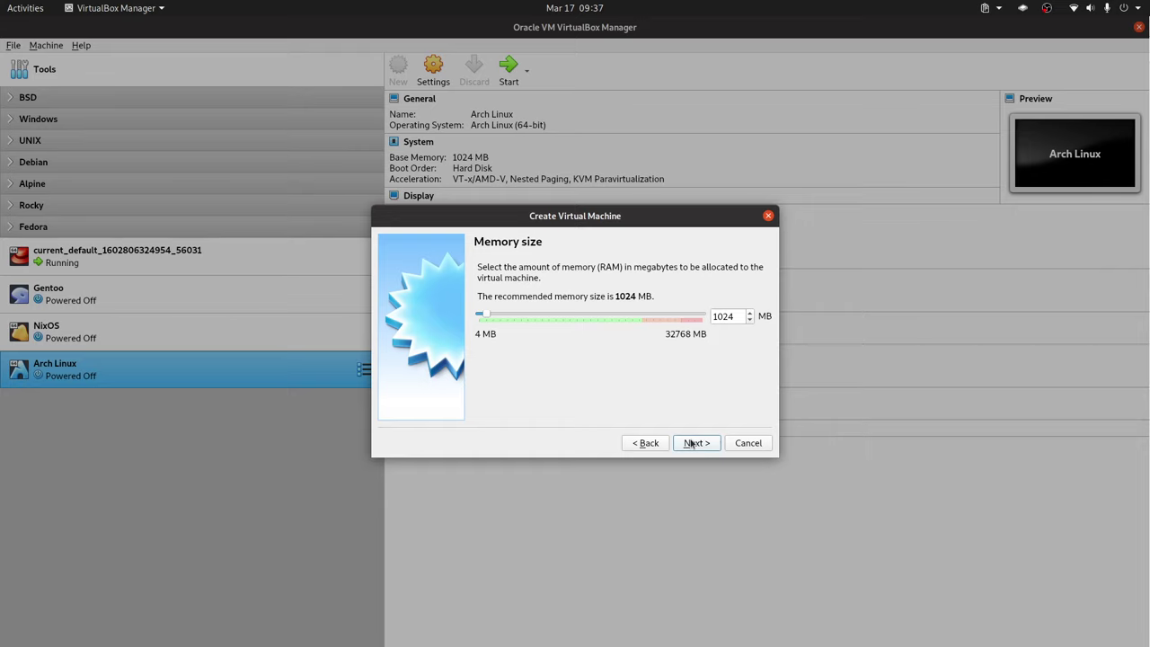
# Step: Give the machine 256 MB of memory
pyautogui.doubleClick(726, 318)
pyautogui.write('256')
pyautogui.click(690, 443)
# Step: Create a new dynamically allocated 256 GB VDI virtual hard disk
pyautogui.click(697, 442)
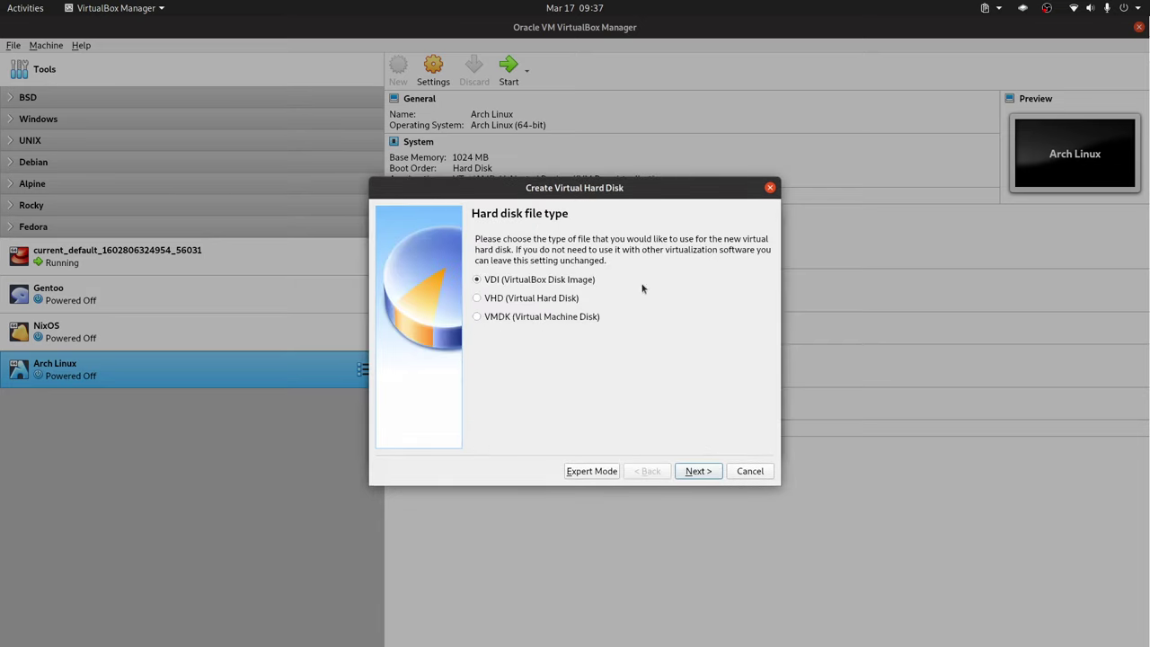
pyautogui.click(699, 474)
pyautogui.click(698, 472)
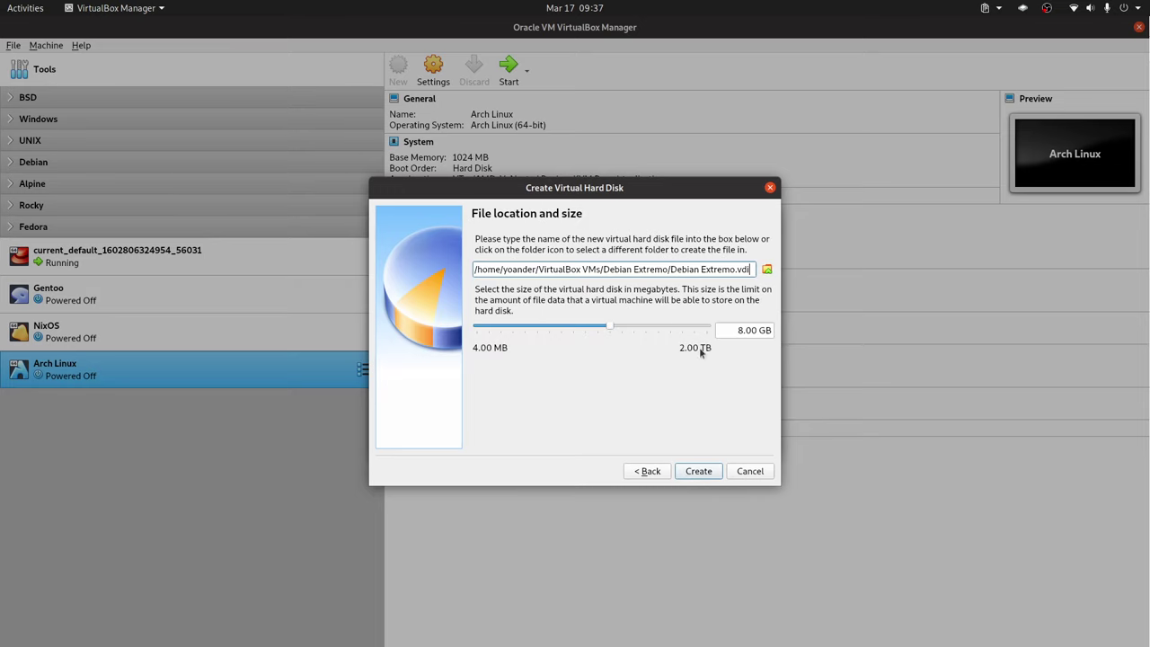
pyautogui.doubleClick(737, 330)
pyautogui.write('256')
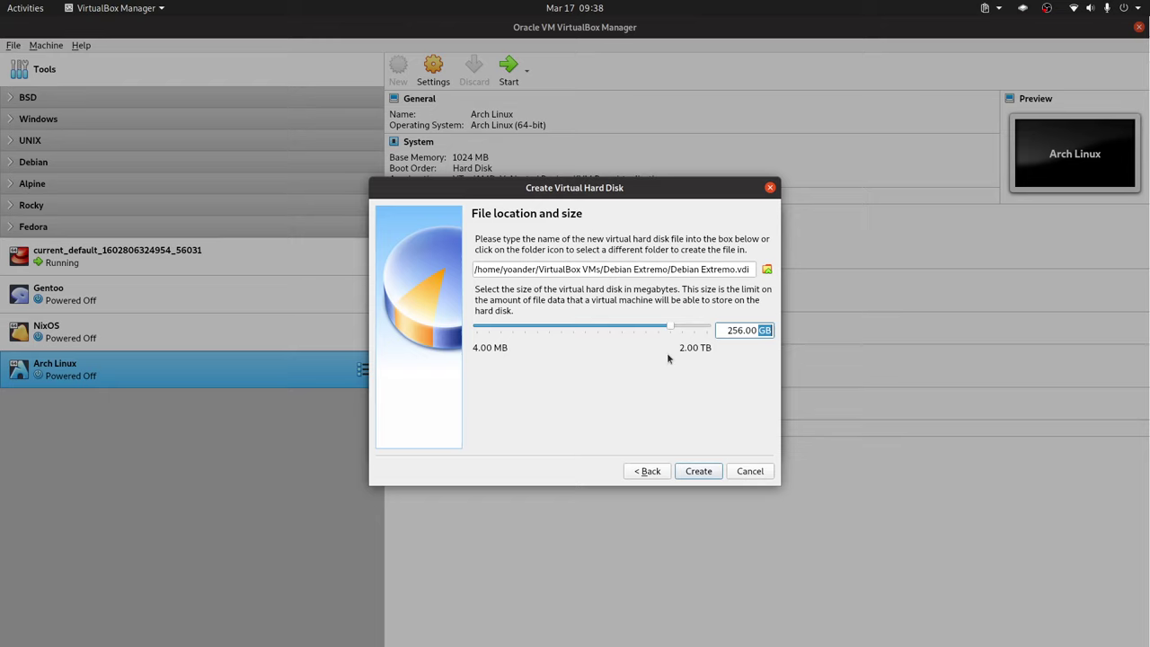
pyautogui.click(698, 471)
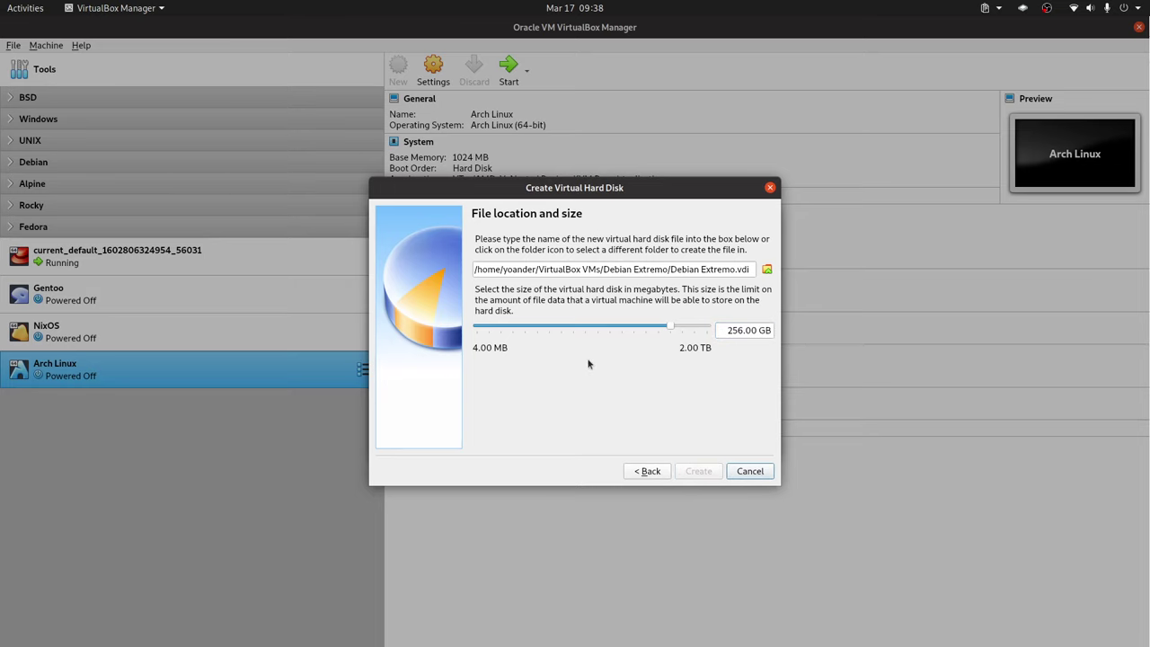
# Step: Remove Floppy from the Debian Extremo boot order in System settings
pyautogui.rightClick(272, 414)
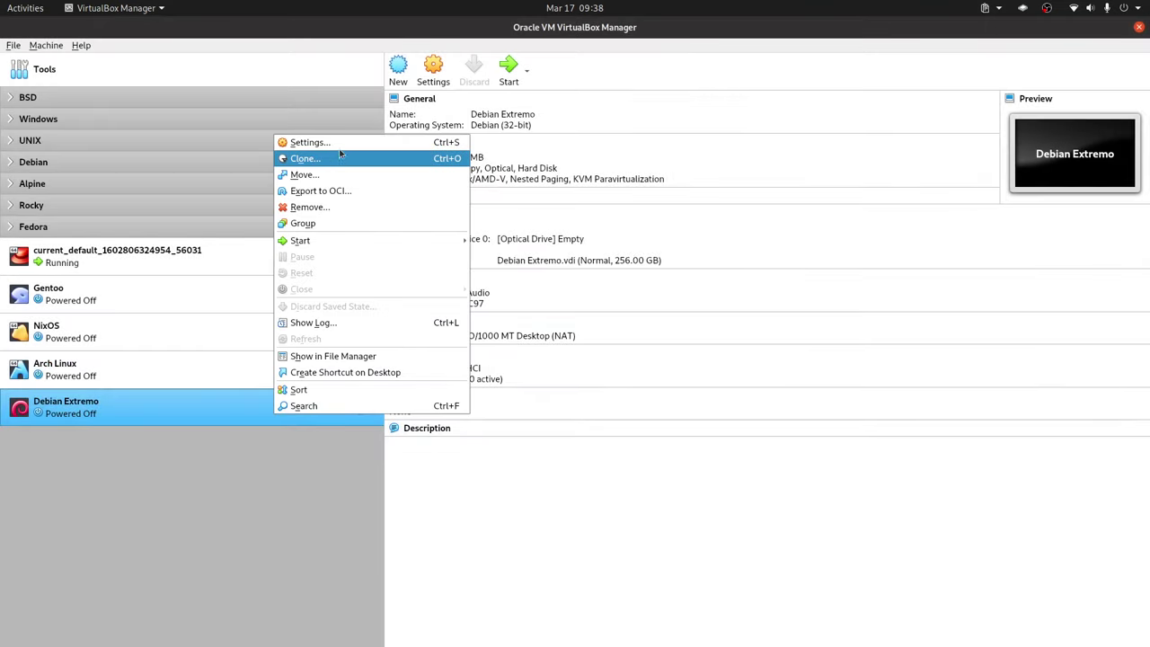
pyautogui.click(308, 139)
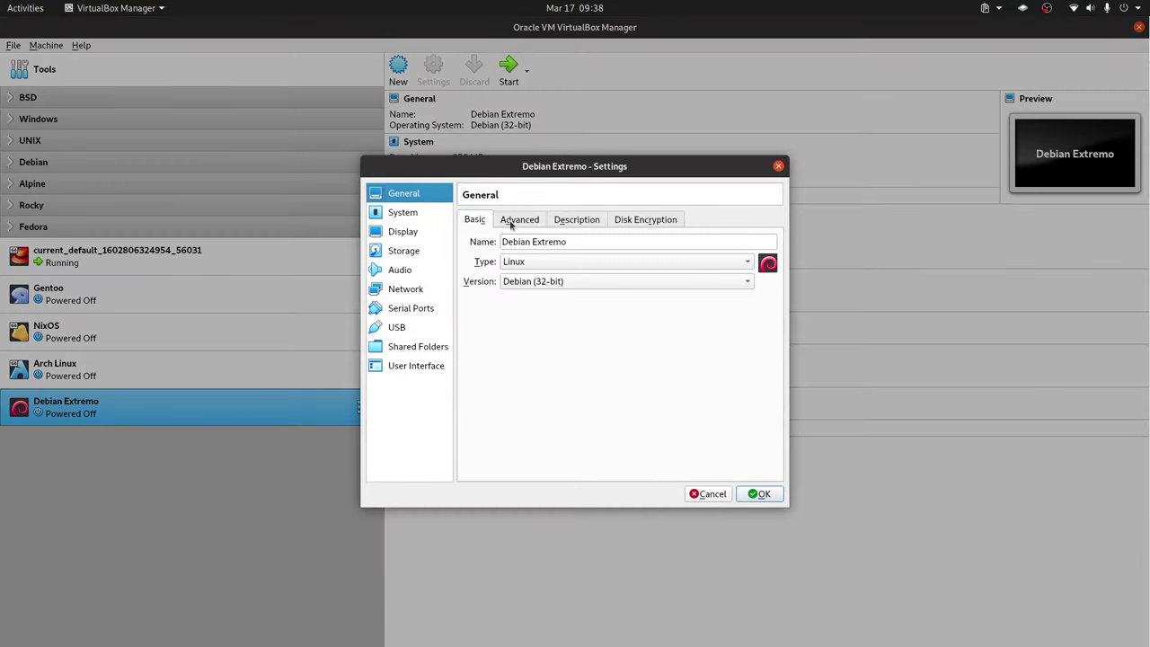
pyautogui.click(402, 214)
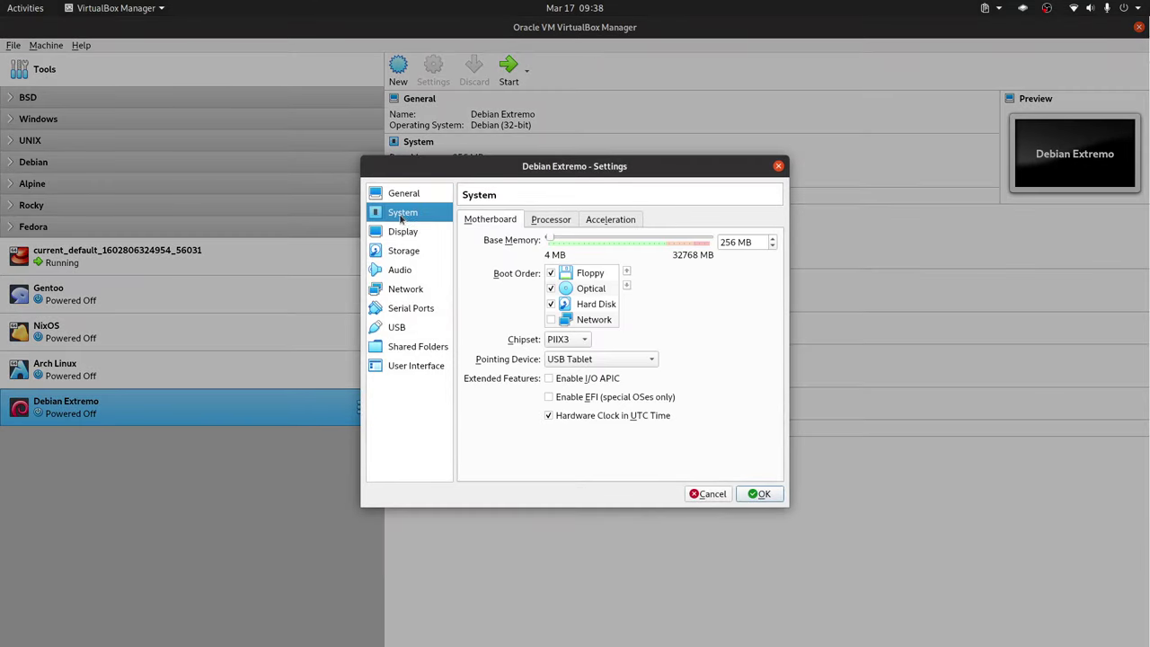
pyautogui.click(550, 274)
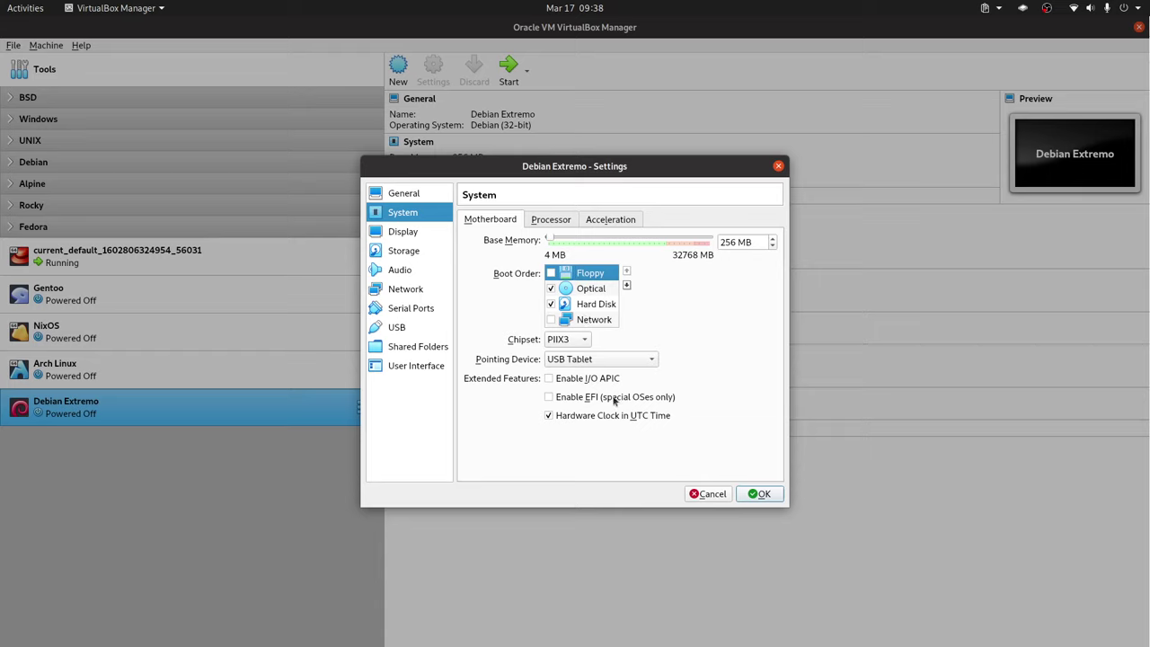
# Step: Review processor, display and storage settings, save them, and start the machine
pyautogui.click(564, 222)
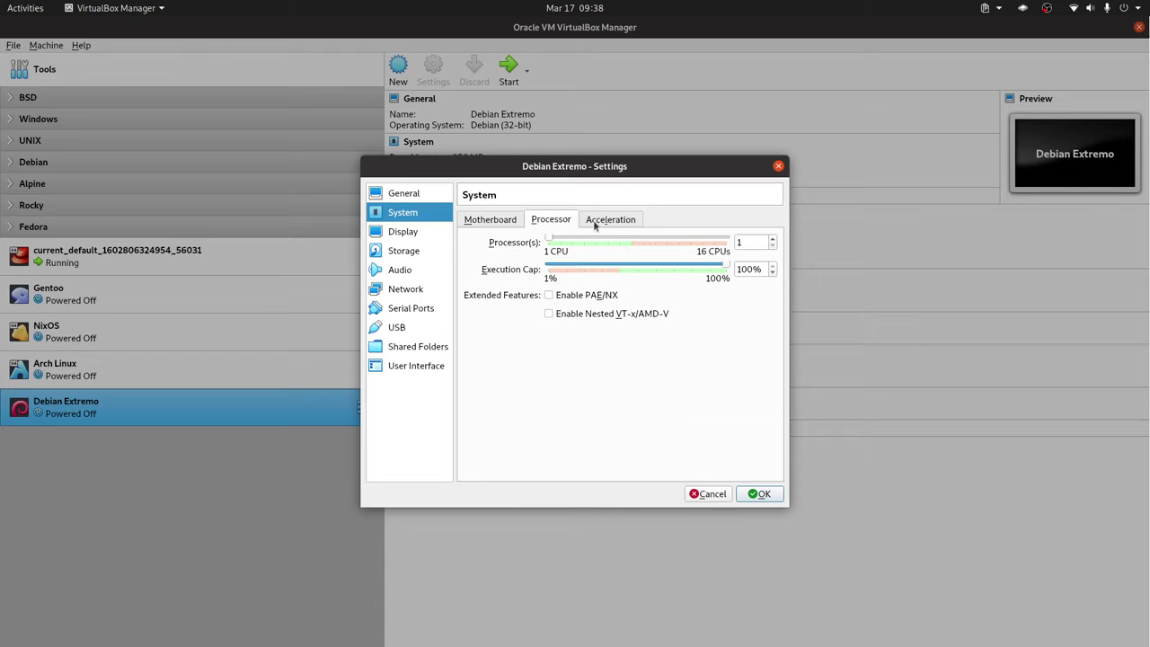
pyautogui.click(402, 236)
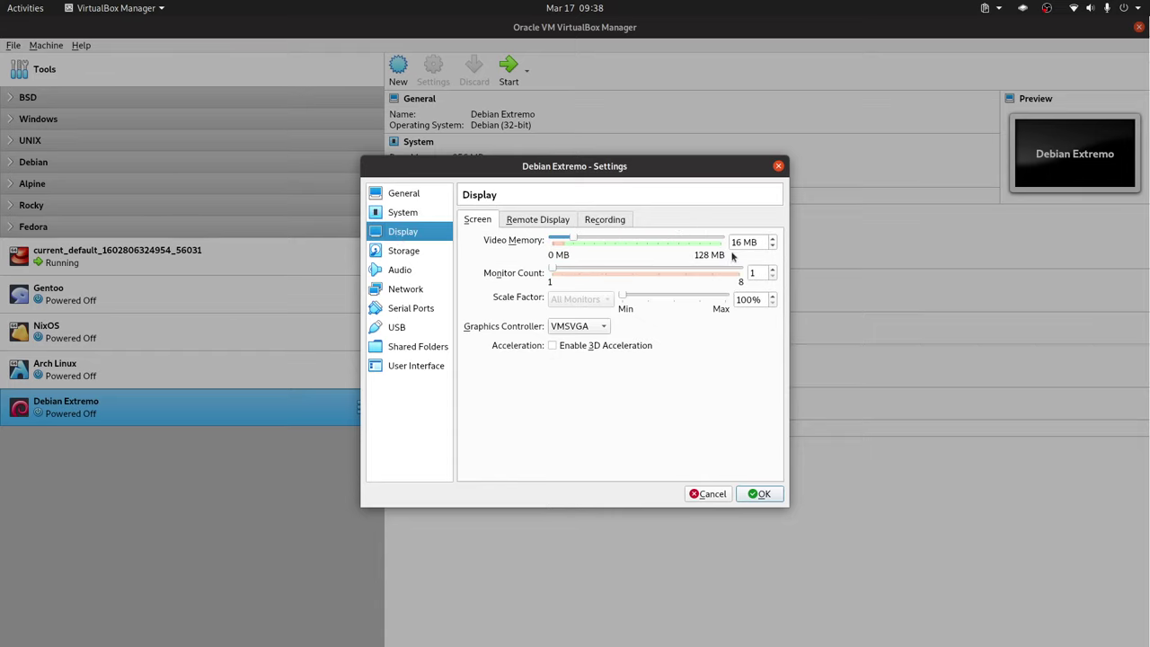
pyautogui.click(404, 251)
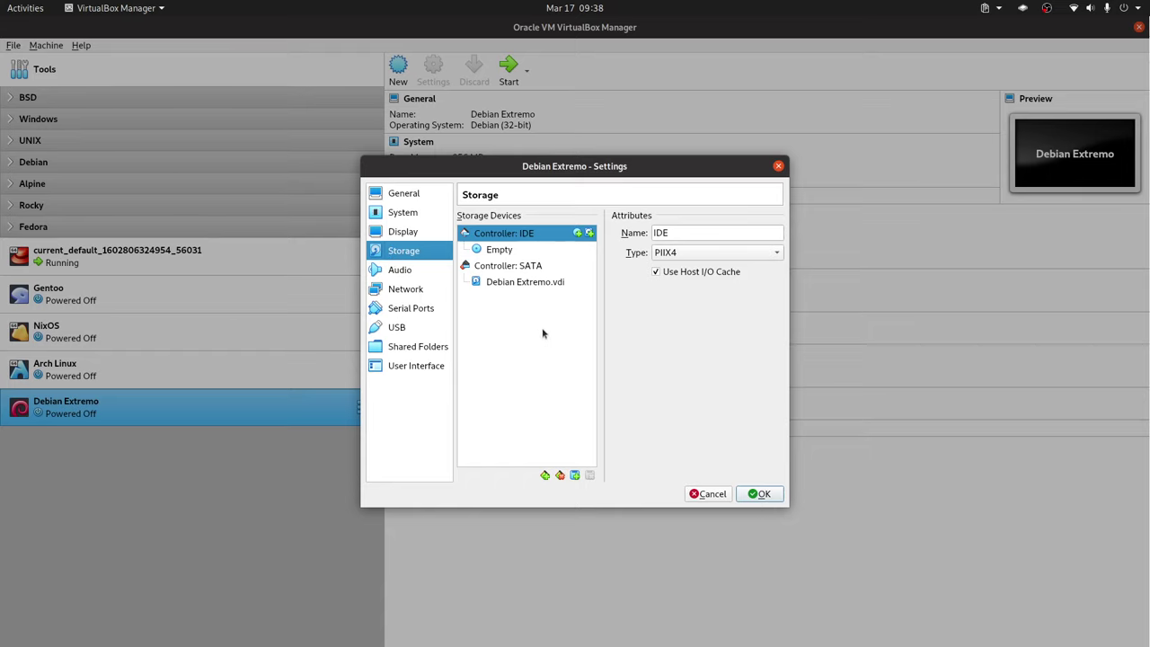
pyautogui.click(544, 282)
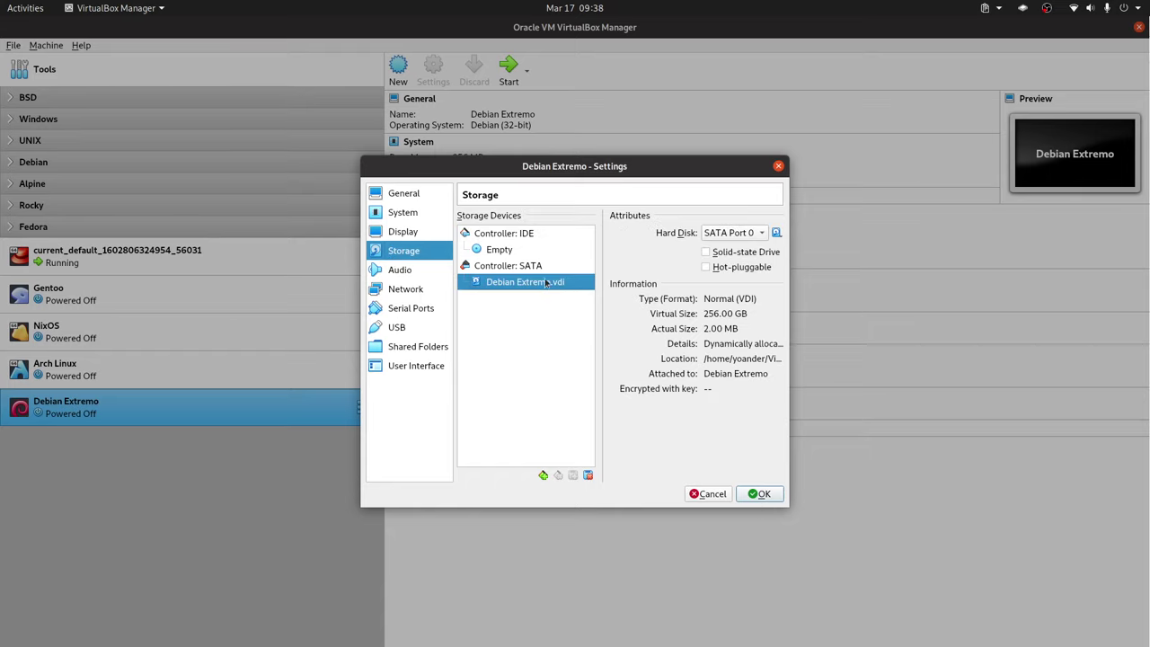
pyautogui.click(757, 494)
pyautogui.doubleClick(296, 413)
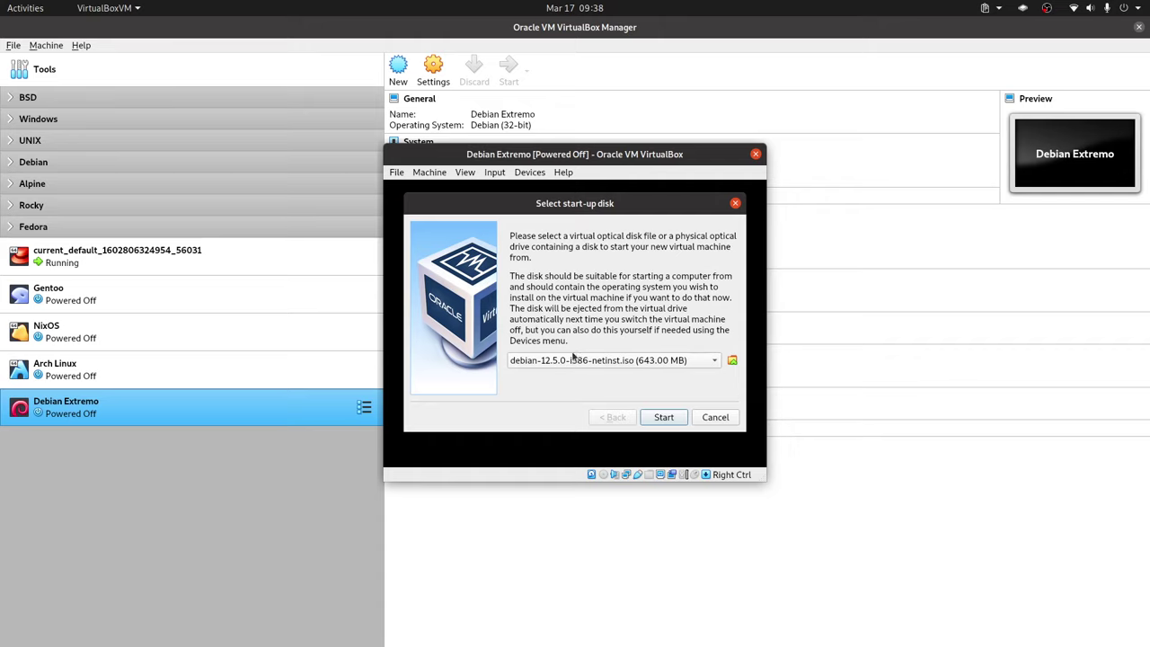
# Step: Boot from debian-12.5.0-i386-netinst.iso and select the text-mode Install entry
pyautogui.click(666, 417)
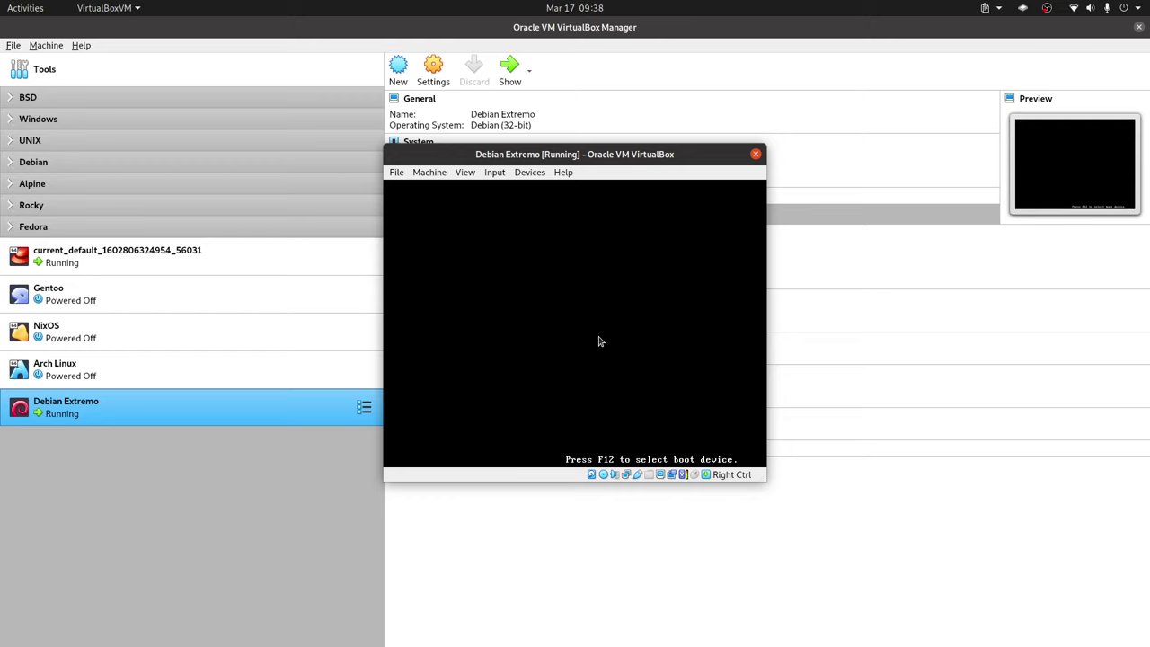
pyautogui.press('Down')
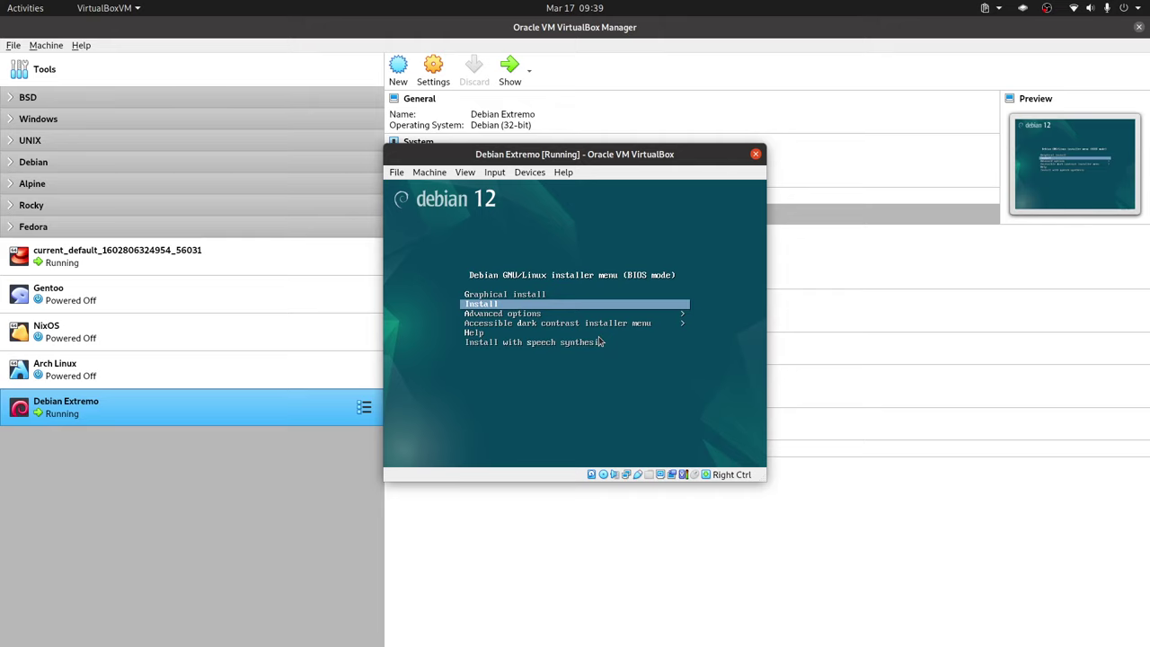
# Step: Launch the text-mode installer past the low-memory warning and choose South America
pyautogui.press('Return')
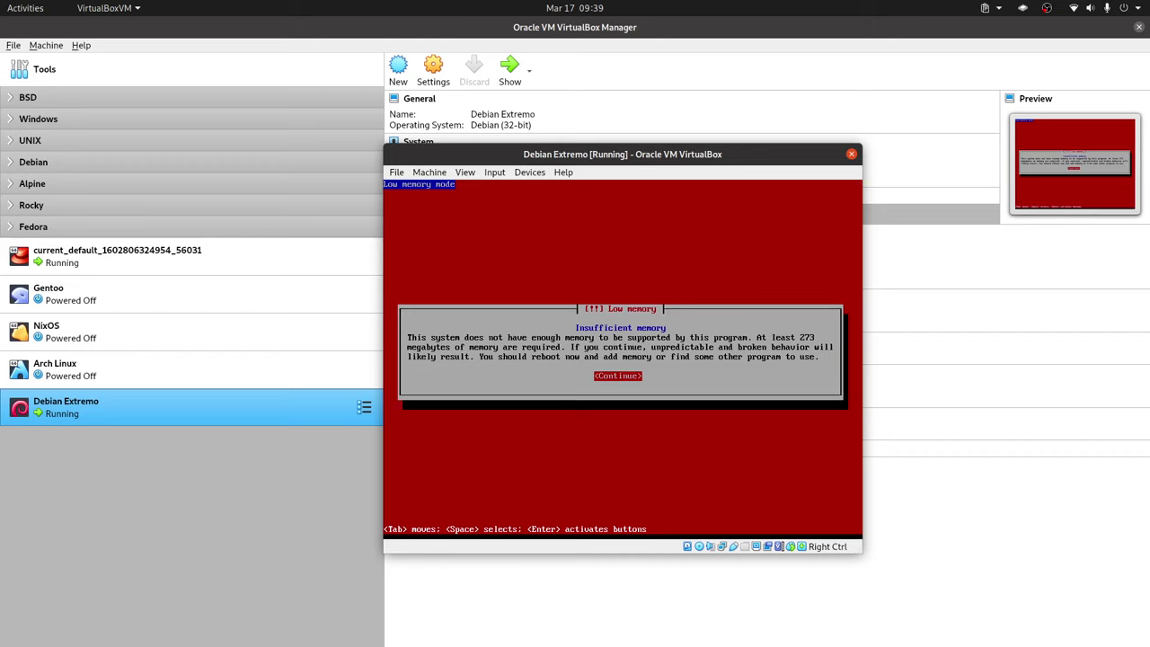
pyautogui.press('Return')
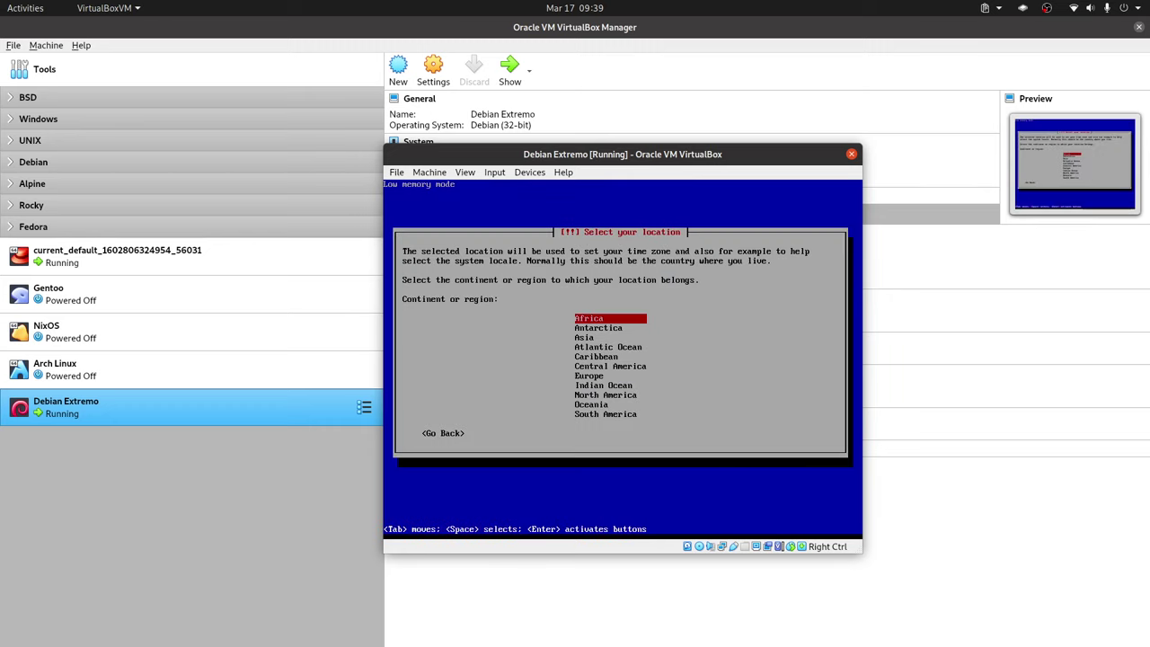
pyautogui.press('Down')
pyautogui.press('Down')
pyautogui.press('Down')
pyautogui.press('Down')
pyautogui.press('Down')
pyautogui.press('Down')
pyautogui.press('Down')
pyautogui.press('Down')
pyautogui.press('Down')
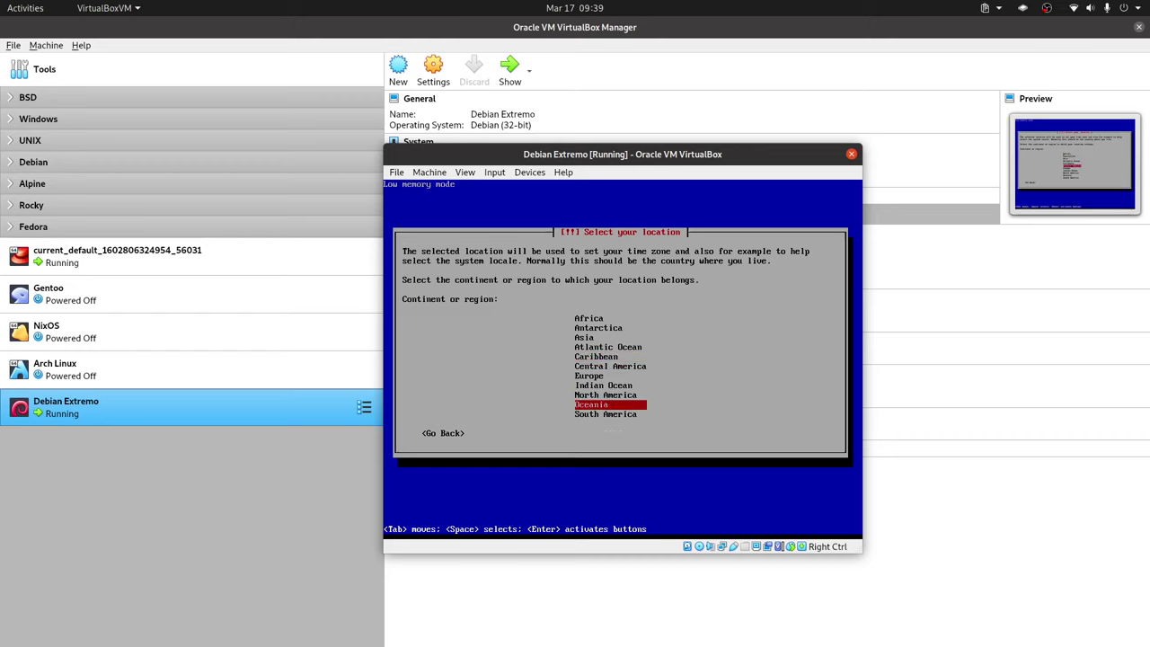
pyautogui.press('Down')
pyautogui.press('Return')
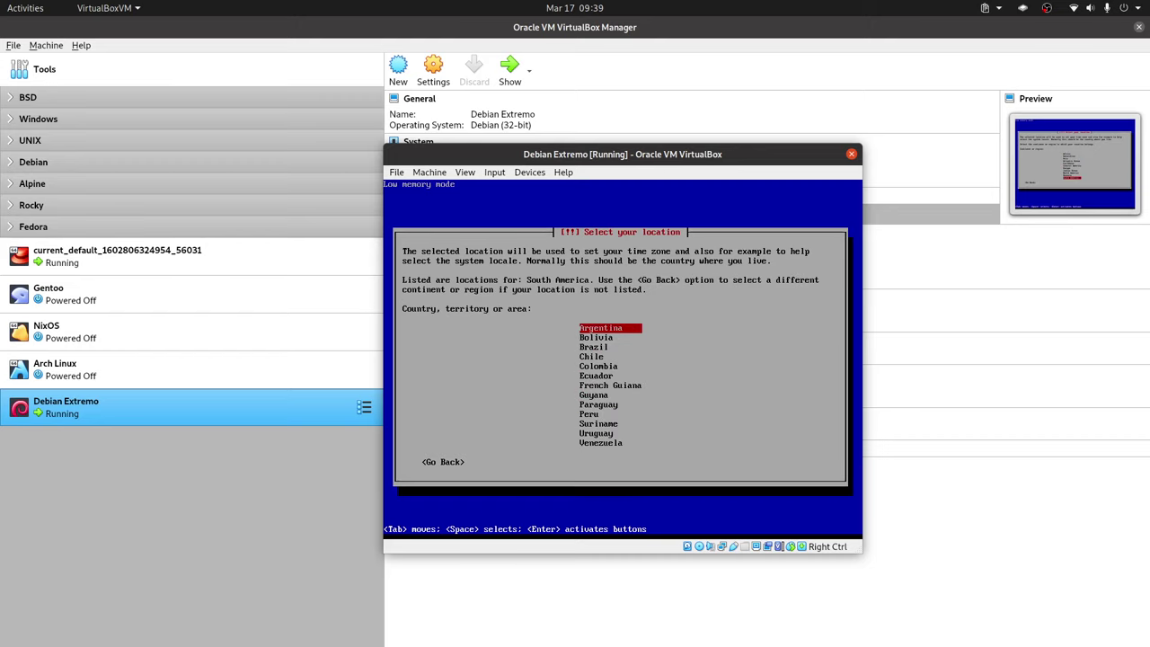
# Step: Choose the country and accept the American English keymap
pyautogui.press('Down')
pyautogui.press('Down')
pyautogui.press('Down')
pyautogui.press('Down')
pyautogui.press('Down')
pyautogui.press('Down')
pyautogui.press('Return')
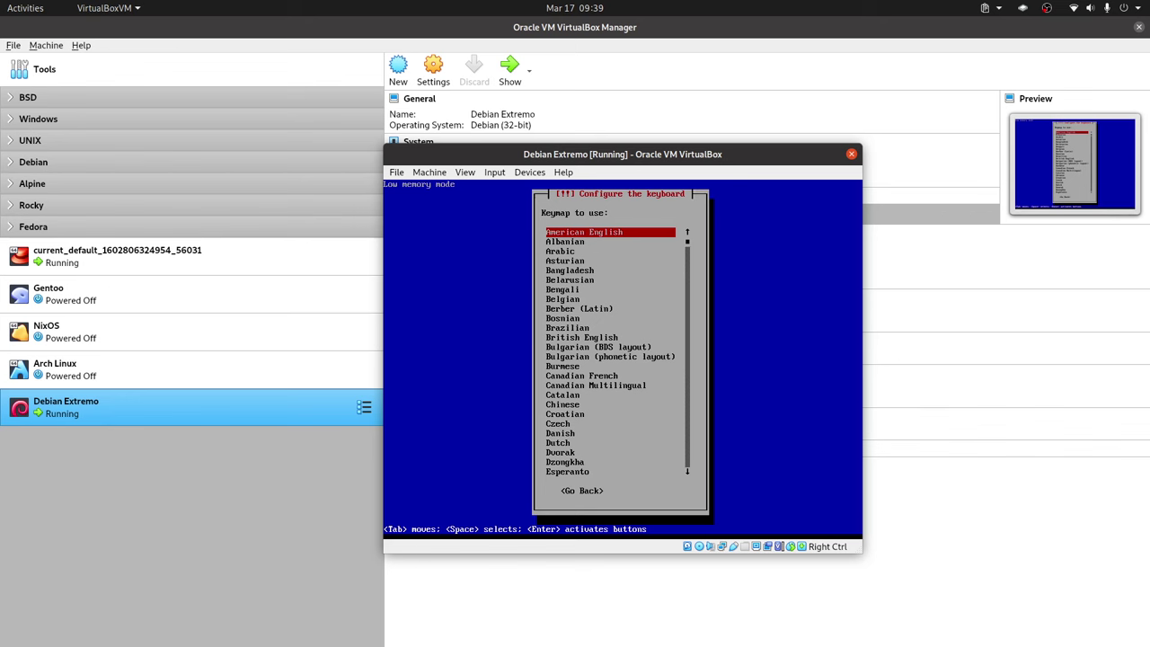
pyautogui.press('Return')
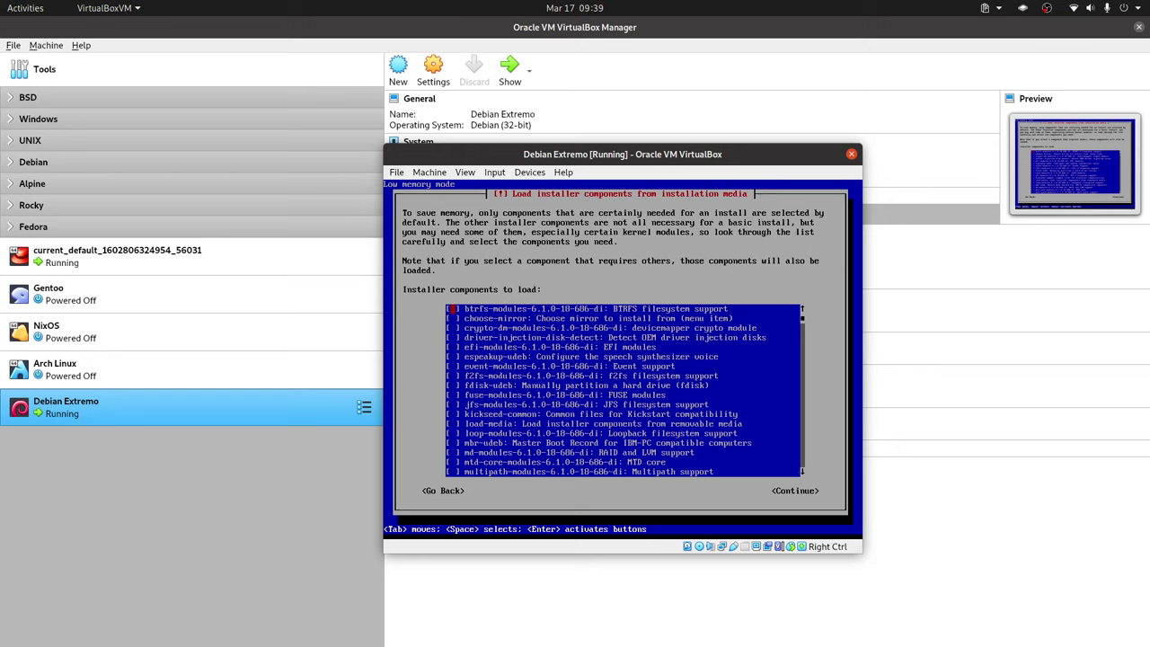
# Step: Mark choose-mirror, fuse-modules, multipath-modules, nbd-modules and nic-modules for loading
pyautogui.press('Down')
pyautogui.press('Down')
pyautogui.press('Up')
pyautogui.press('Up')
pyautogui.press('Down')
pyautogui.press('Up')
pyautogui.press('Down')
pyautogui.press('Down')
pyautogui.press('Down')
pyautogui.press('Down')
pyautogui.press('Down')
pyautogui.press('Down')
pyautogui.press('Down')
pyautogui.press('Down')
pyautogui.press('Down')
pyautogui.press('Down')
pyautogui.press('Up')
pyautogui.press('space')
pyautogui.press('Down')
pyautogui.press('Down')
pyautogui.press('Down')
pyautogui.press('Down')
pyautogui.press('Down')
pyautogui.press('Down')
pyautogui.press('Down')
pyautogui.press('Down')
pyautogui.press('space')
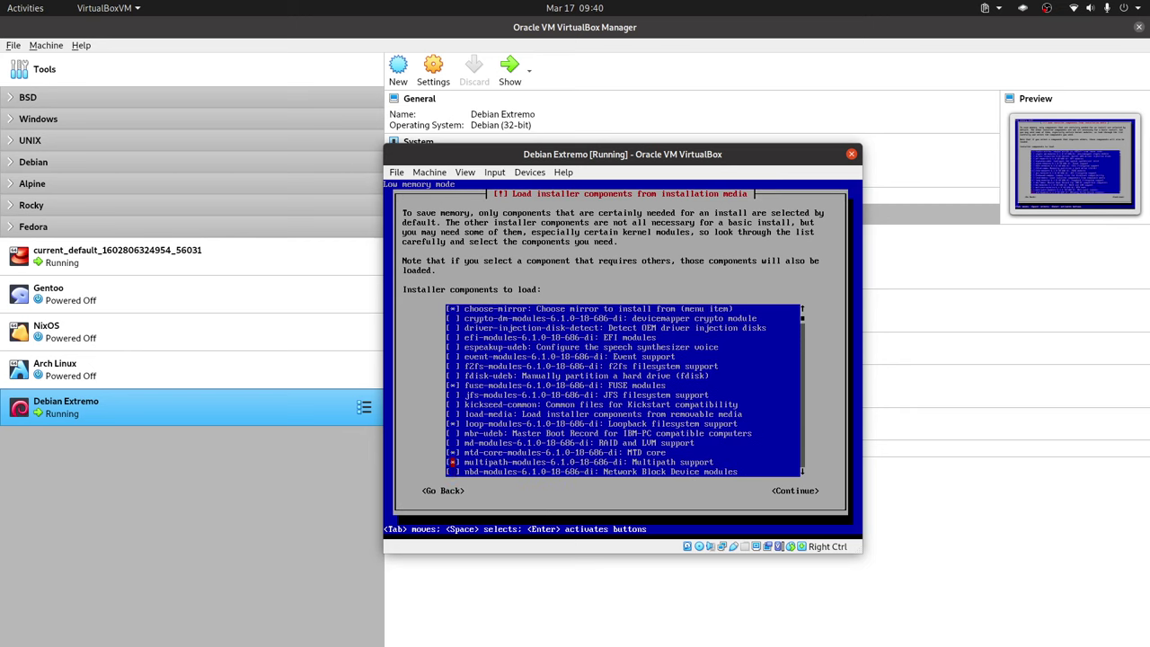
pyautogui.press('Down')
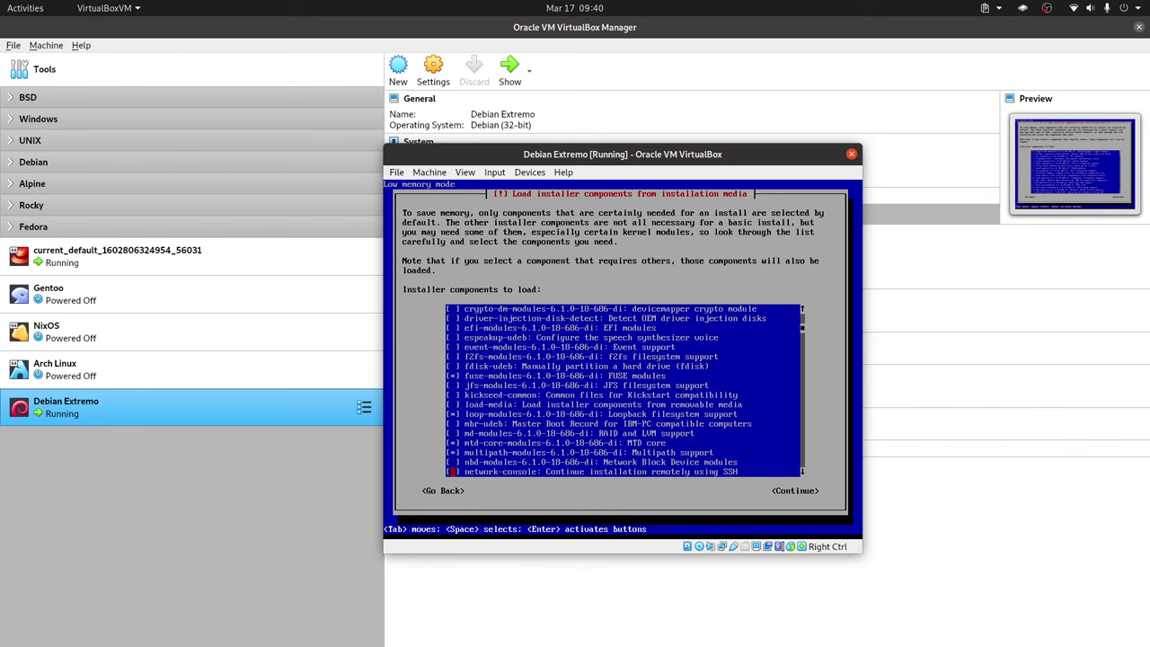
pyautogui.press('Up')
pyautogui.press('Down')
pyautogui.press('Down')
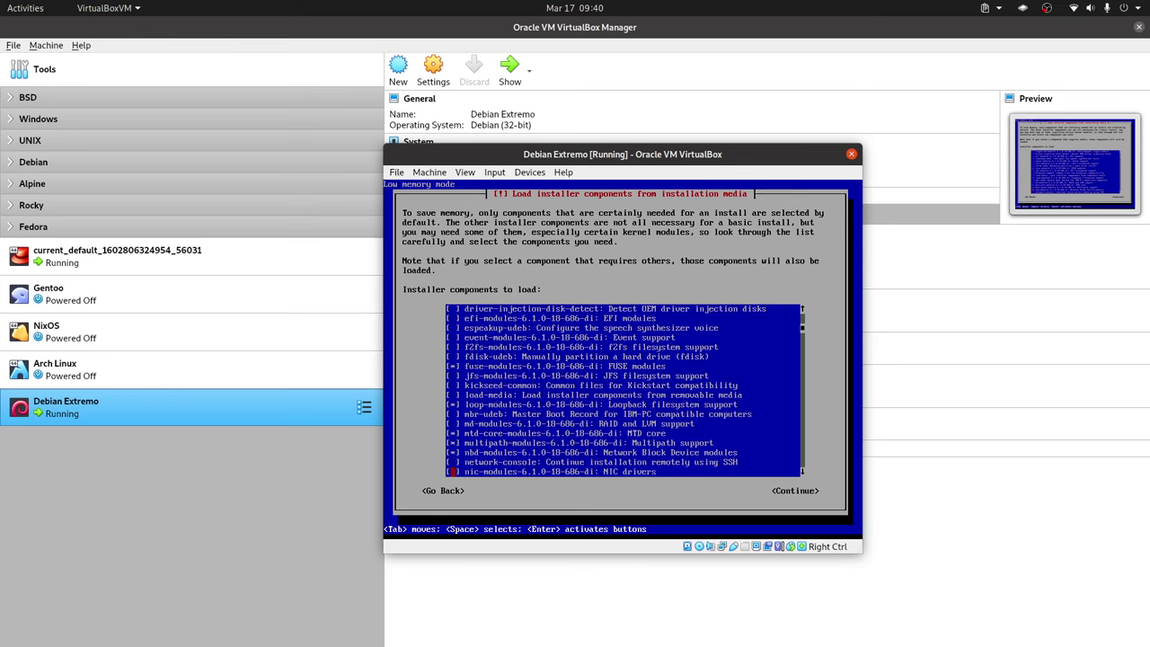
pyautogui.press('Up')
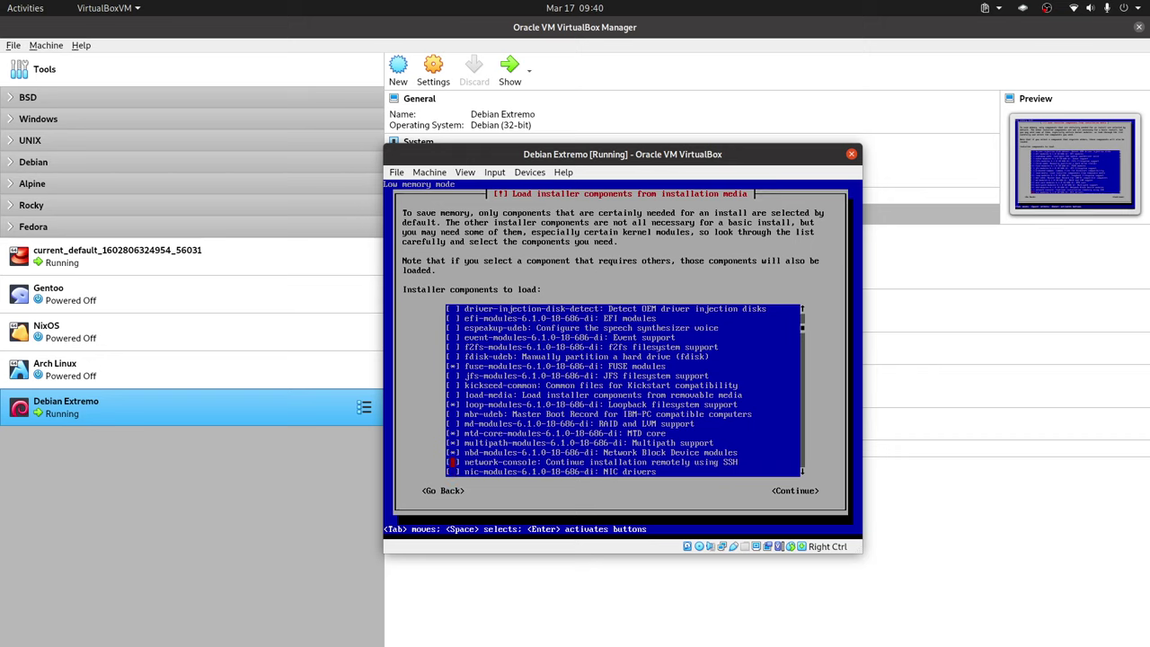
pyautogui.press('Down')
pyautogui.press('Down')
pyautogui.press('Down')
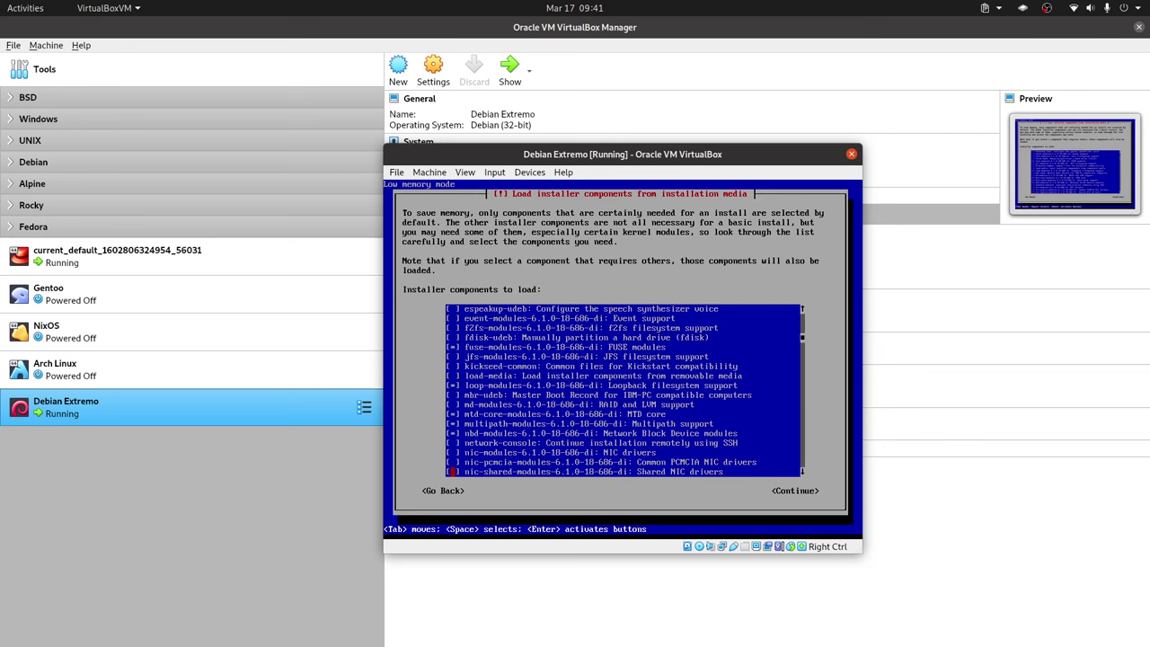
pyautogui.press('Up')
pyautogui.press('Up')
pyautogui.press('space')
pyautogui.press('Down')
# Step: Mark partman-ext3 and partman-xfs for loading
pyautogui.press('Down')
pyautogui.press('Down')
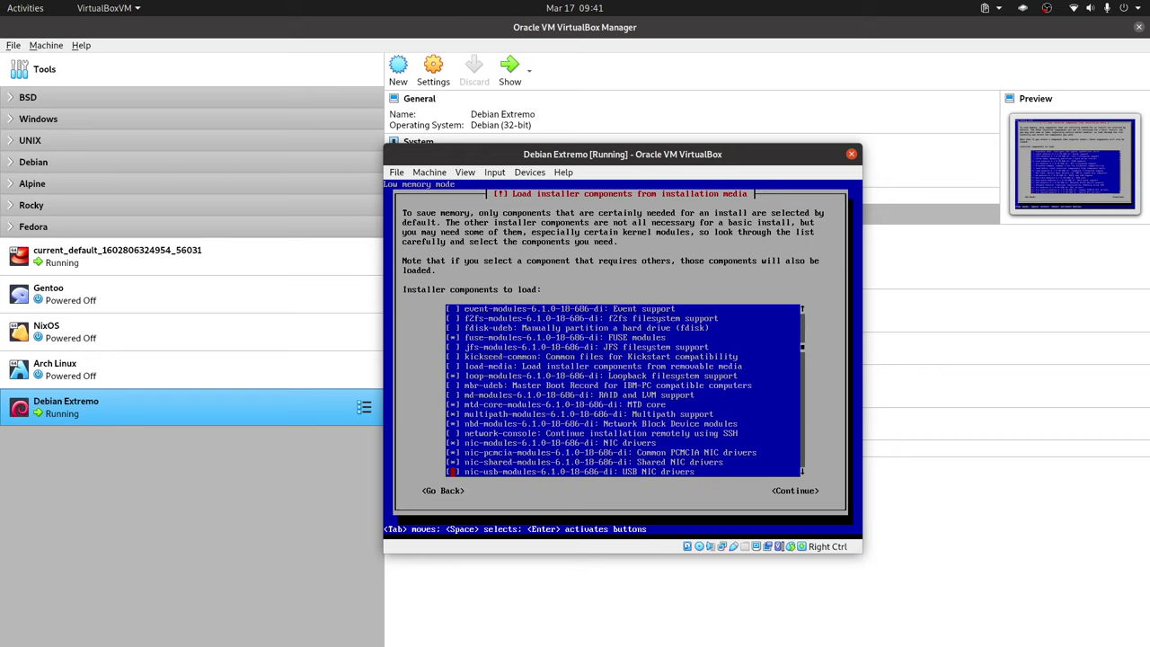
pyautogui.press('Down')
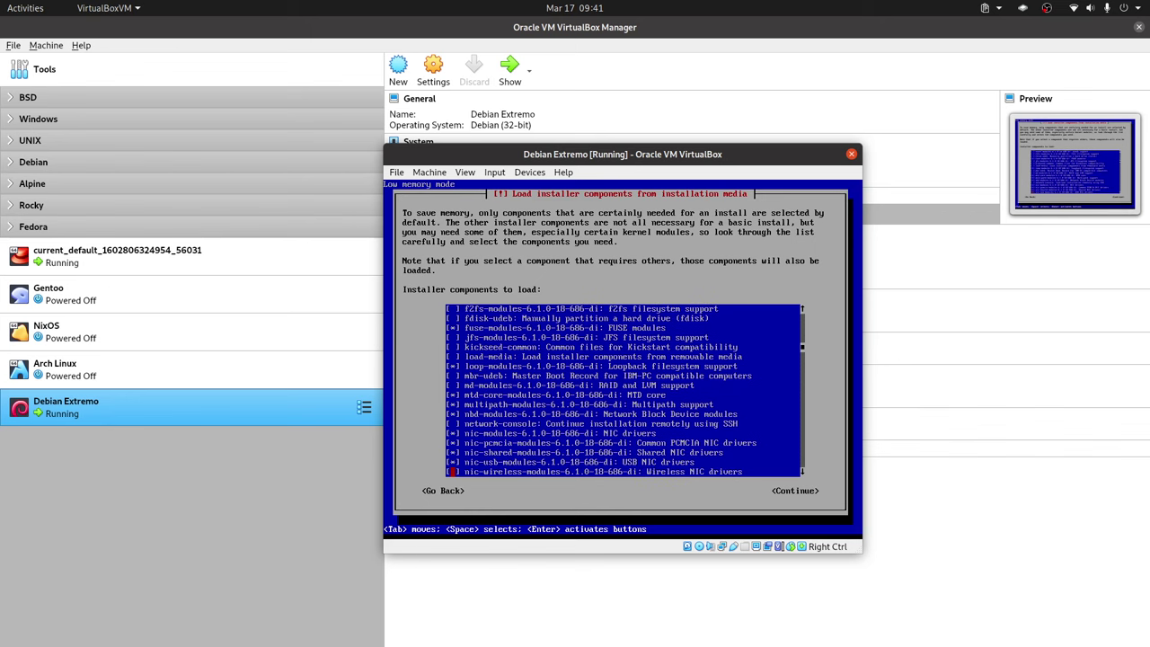
pyautogui.press('Down')
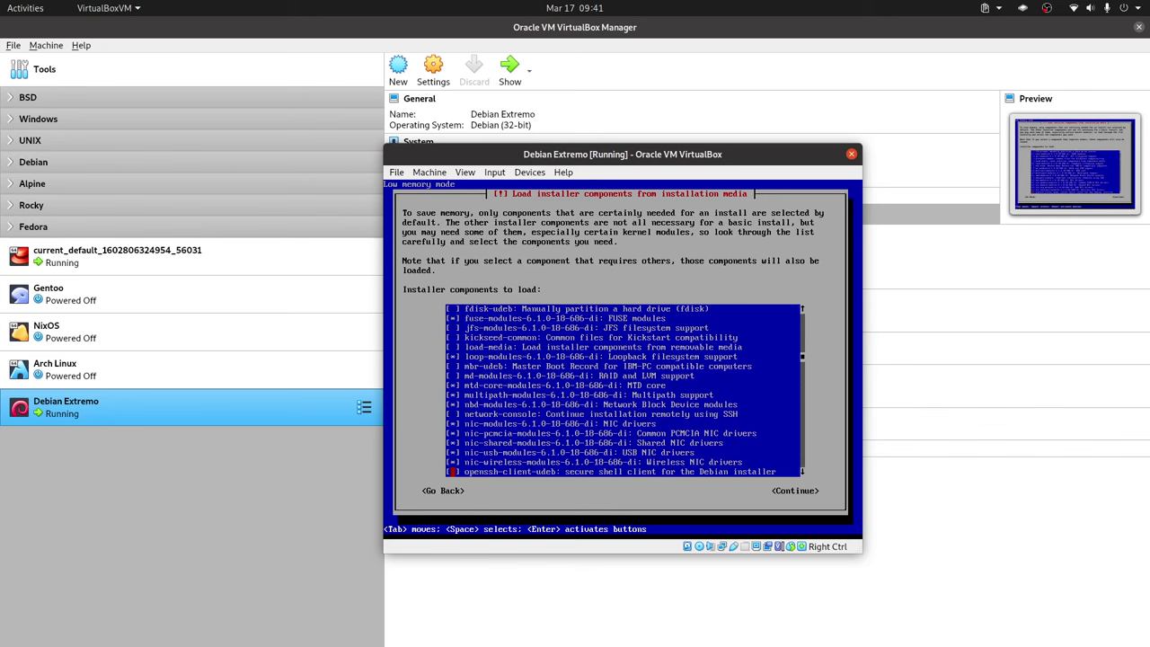
pyautogui.press('Down')
pyautogui.press('Up')
pyautogui.press('Up')
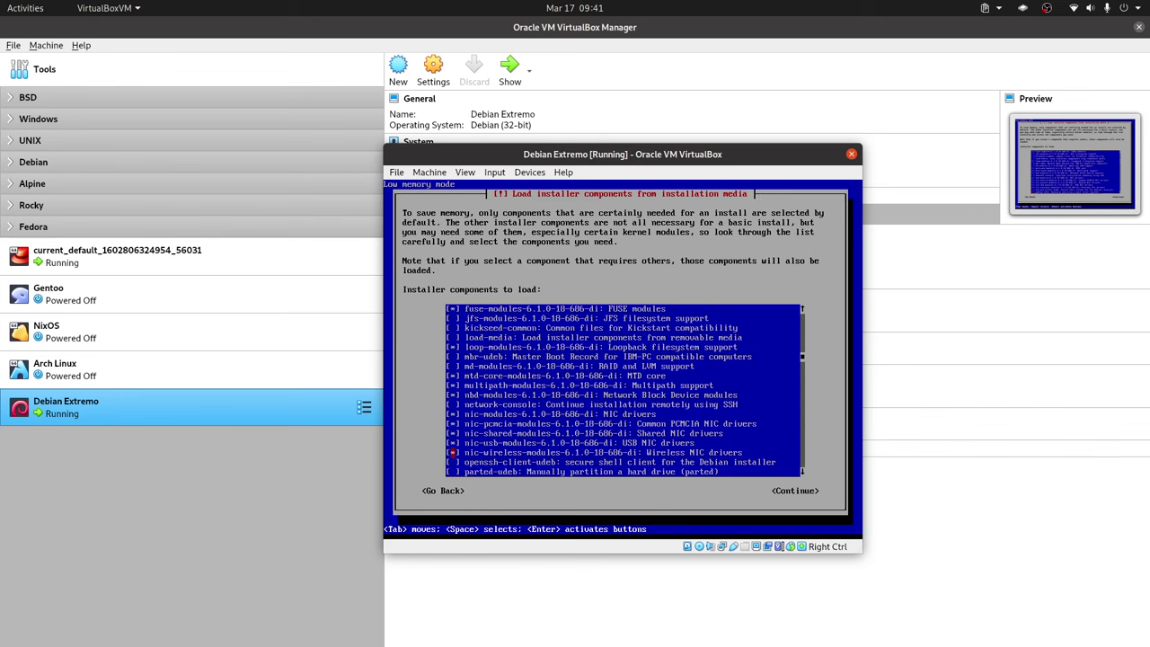
pyautogui.press('Down')
pyautogui.press('Down')
pyautogui.press('Down')
pyautogui.press('Down')
pyautogui.press('Down')
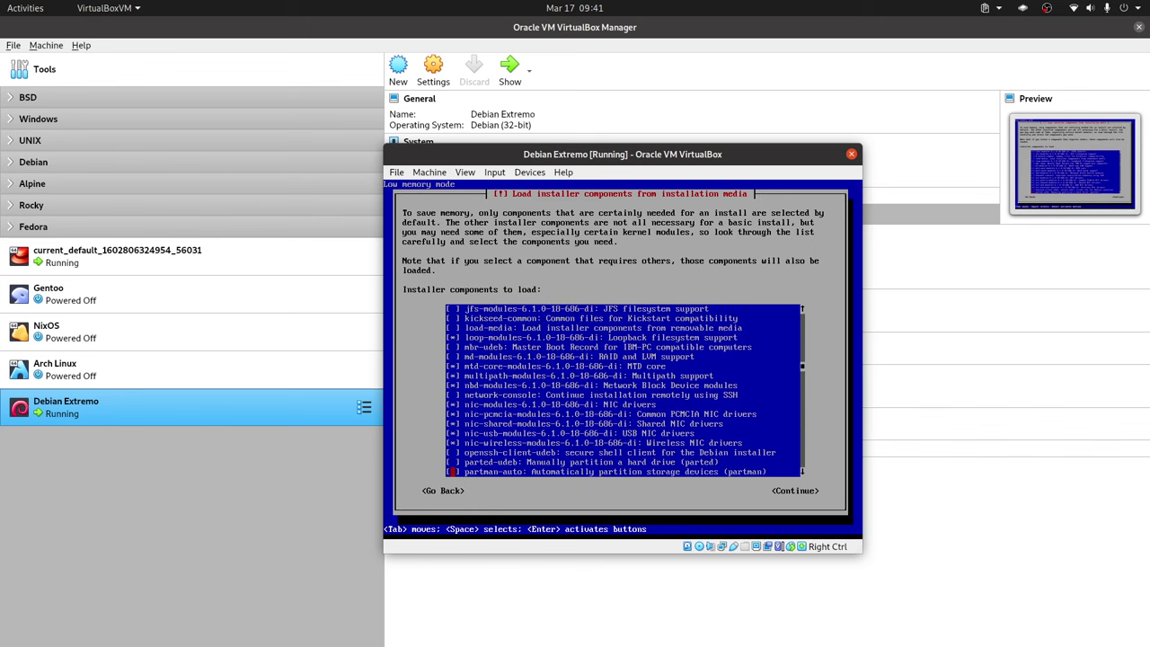
pyautogui.press('Up')
pyautogui.press('Up')
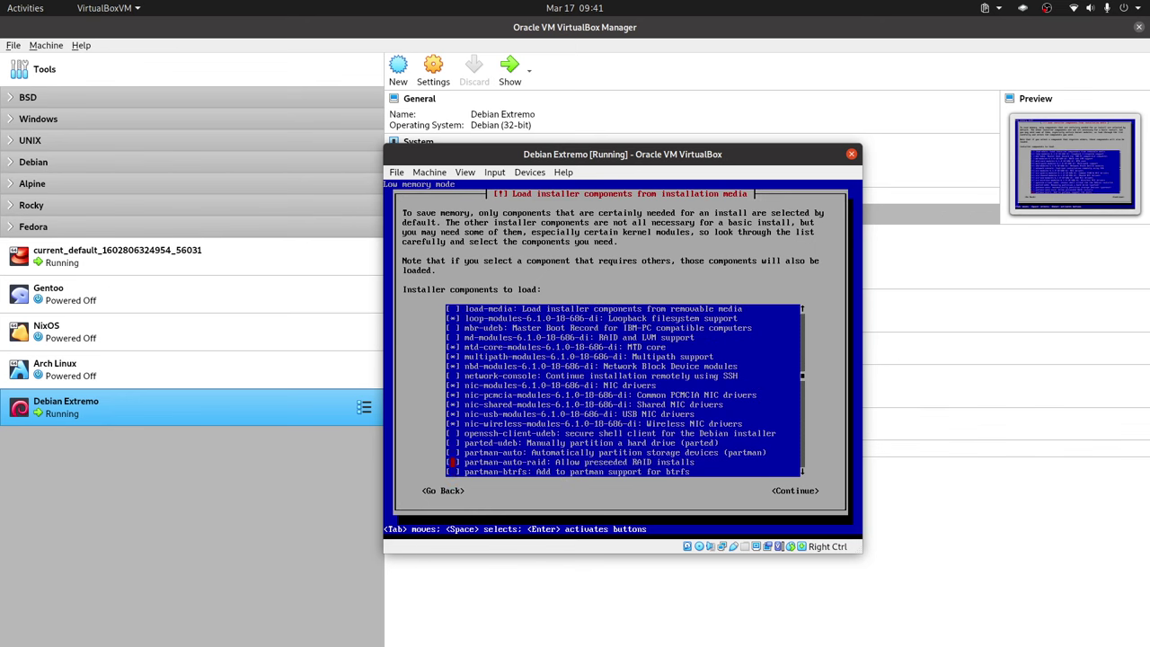
pyautogui.press('Down')
pyautogui.press('Down')
pyautogui.press('Down')
pyautogui.press('Down')
pyautogui.press('Down')
pyautogui.press('Up')
pyautogui.press('Up')
pyautogui.press('Down')
pyautogui.press('Down')
pyautogui.press('Down')
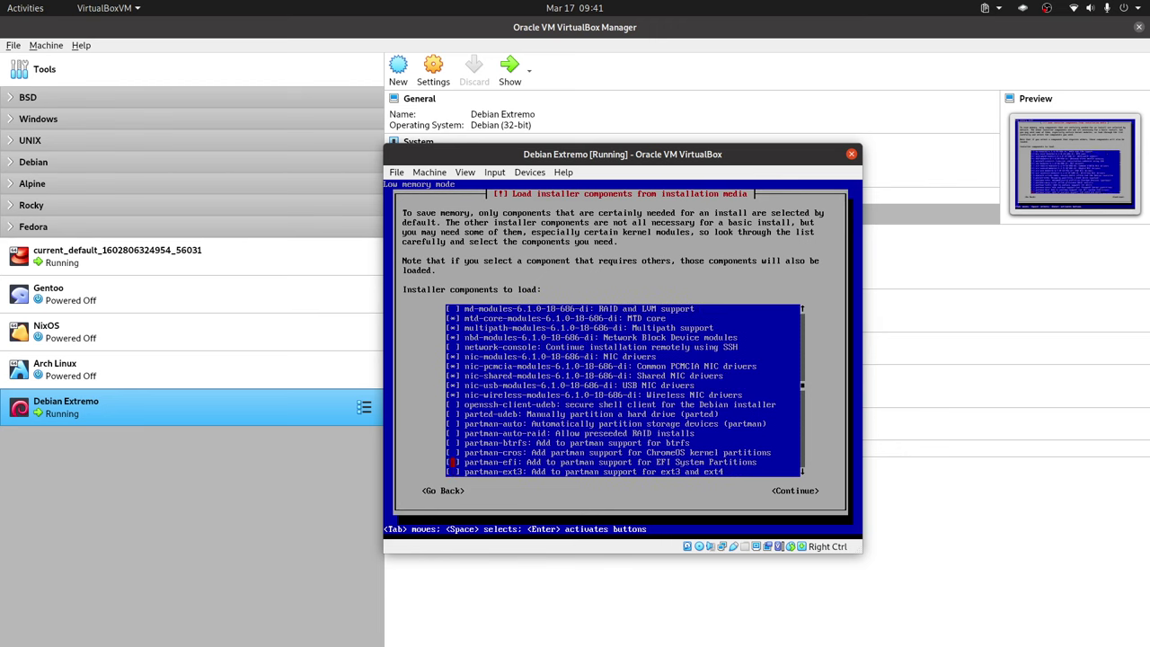
pyautogui.press('Up')
pyautogui.press('Up')
pyautogui.press('Down')
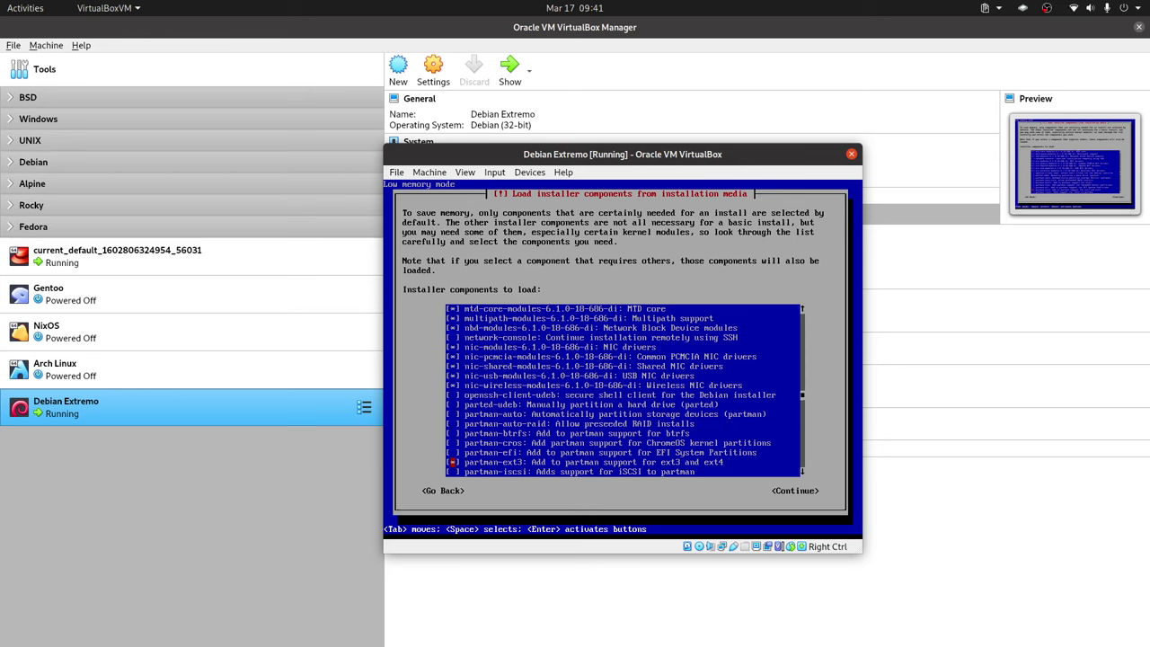
pyautogui.press('space')
pyautogui.press('Down')
pyautogui.press('Down')
pyautogui.press('Down')
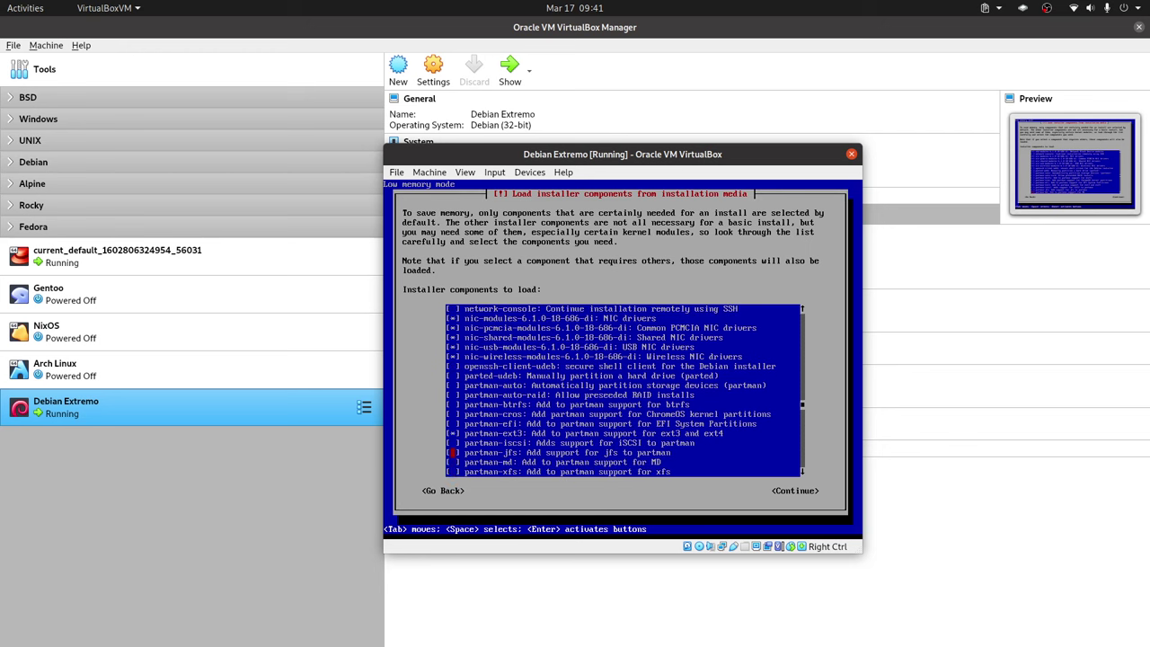
pyautogui.press('space')
pyautogui.press('Down')
pyautogui.press('Down')
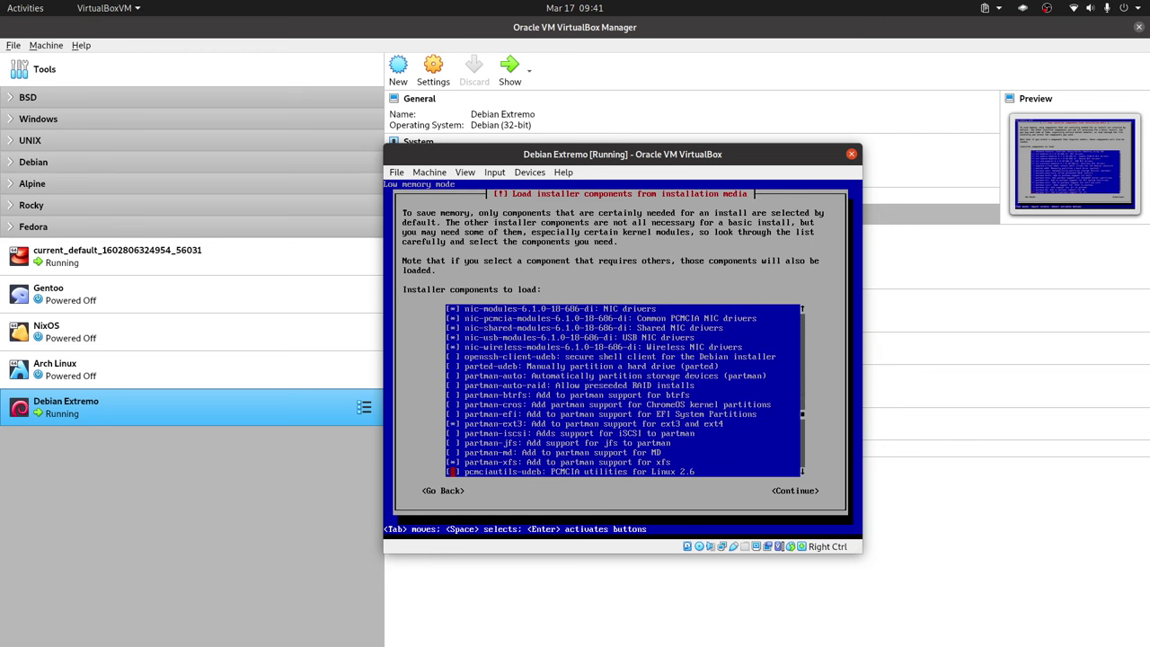
pyautogui.press('Up')
pyautogui.press('Up')
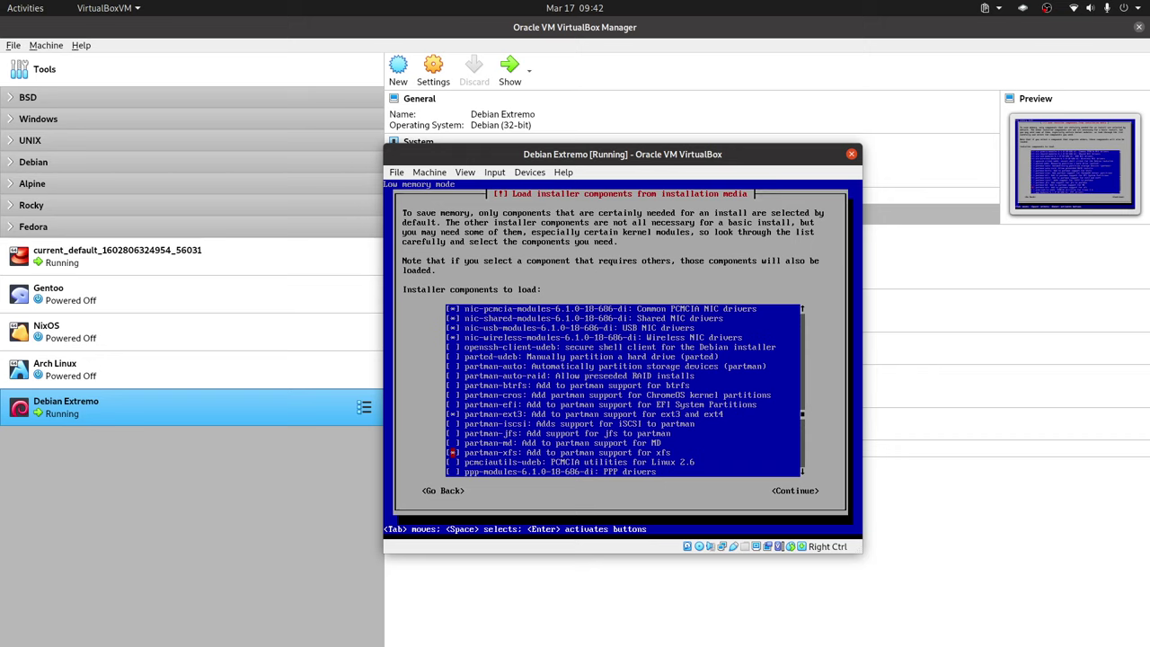
pyautogui.press('space')
pyautogui.press('Down')
# Step: Mark scsi-nic-modules and sound-modules, then load the selected installer components
pyautogui.press('Down')
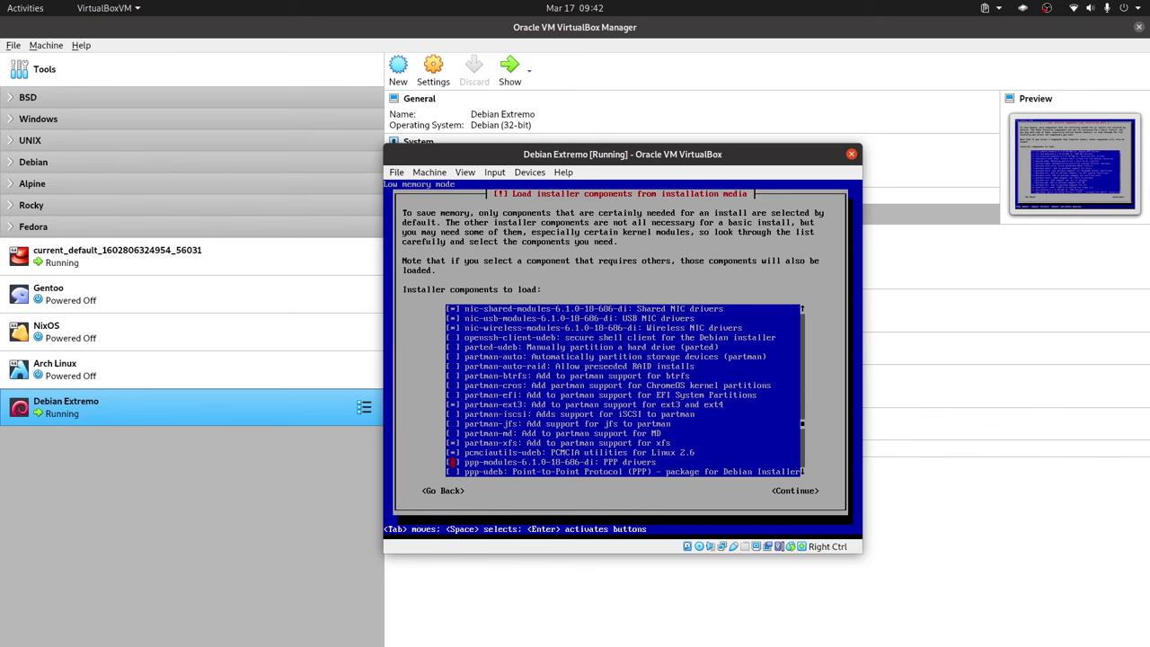
pyautogui.press('Down')
pyautogui.press('Down')
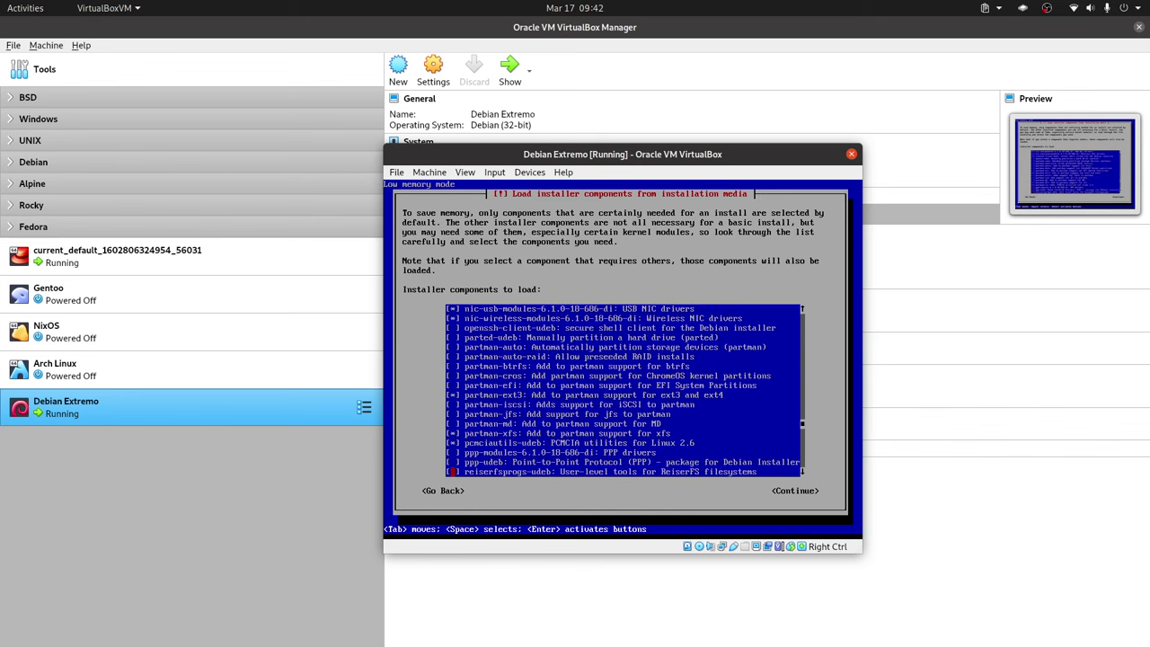
pyautogui.press('Up')
pyautogui.press('Up')
pyautogui.press('Up')
pyautogui.press('Down')
pyautogui.press('Down')
pyautogui.press('Up')
pyautogui.press('Down')
pyautogui.press('Down')
pyautogui.press('Down')
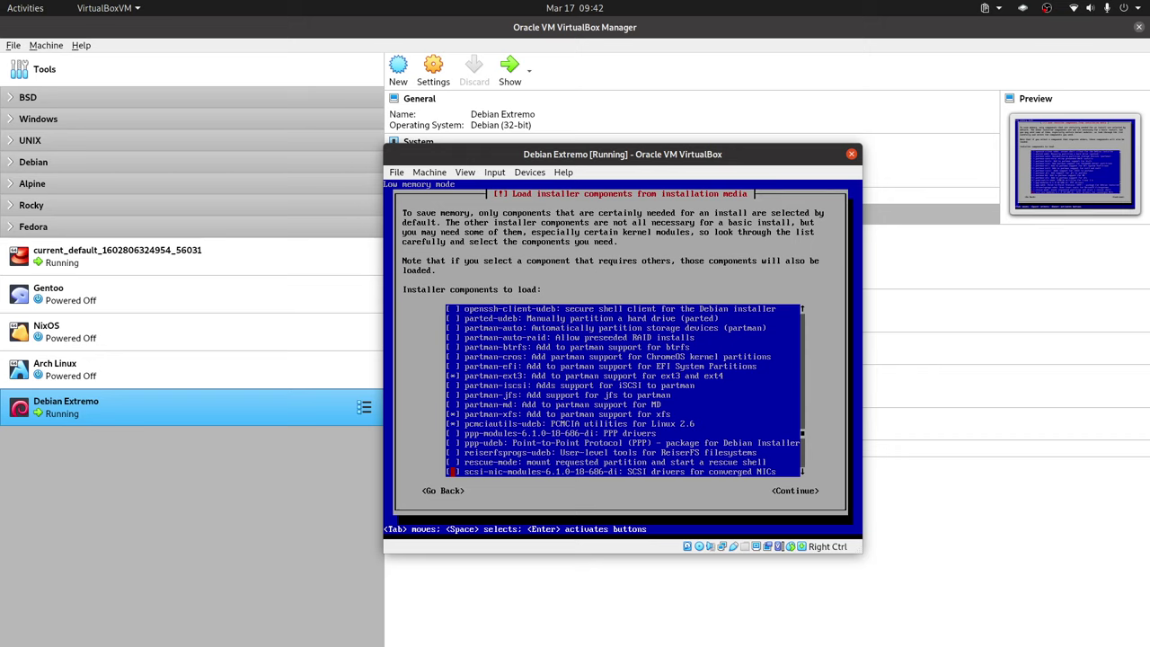
pyautogui.press('Up')
pyautogui.press('Up')
pyautogui.press('Down')
pyautogui.press('Down')
pyautogui.press('Down')
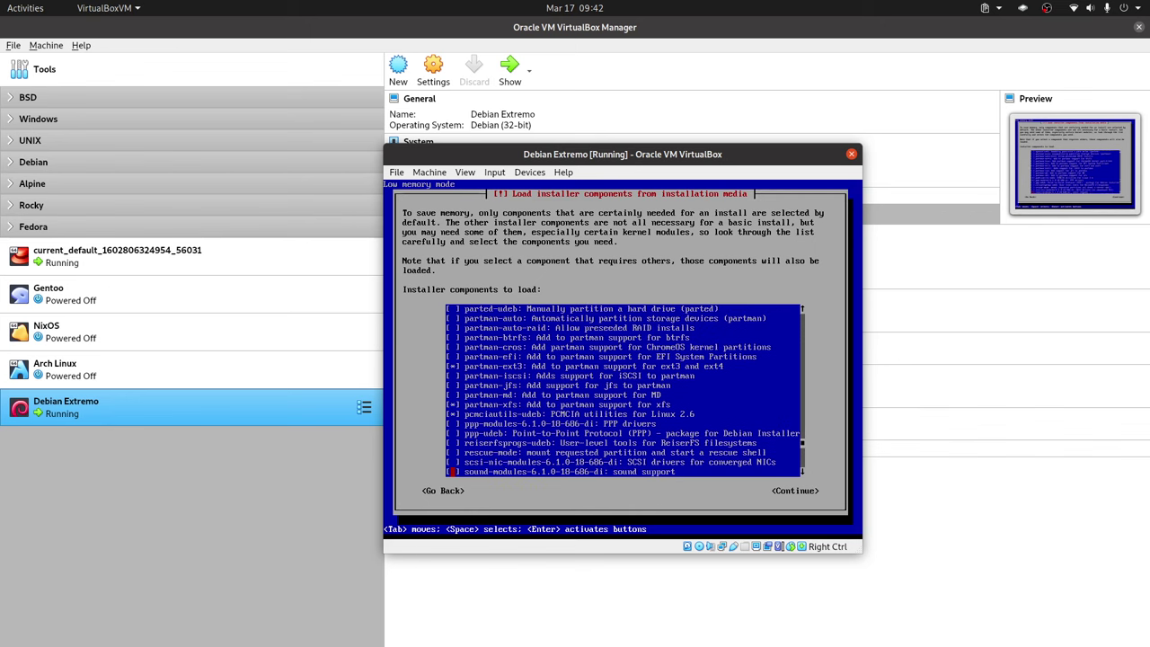
pyautogui.press('Up')
pyautogui.press('space')
pyautogui.press('Down')
pyautogui.press('Down')
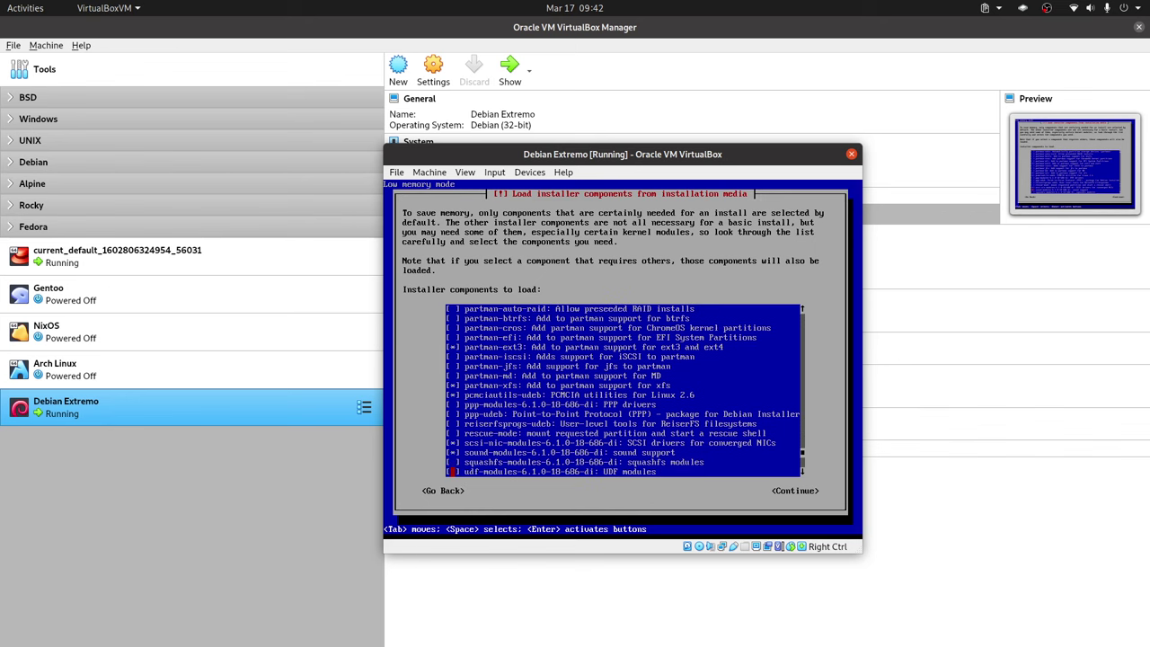
pyautogui.press('Down')
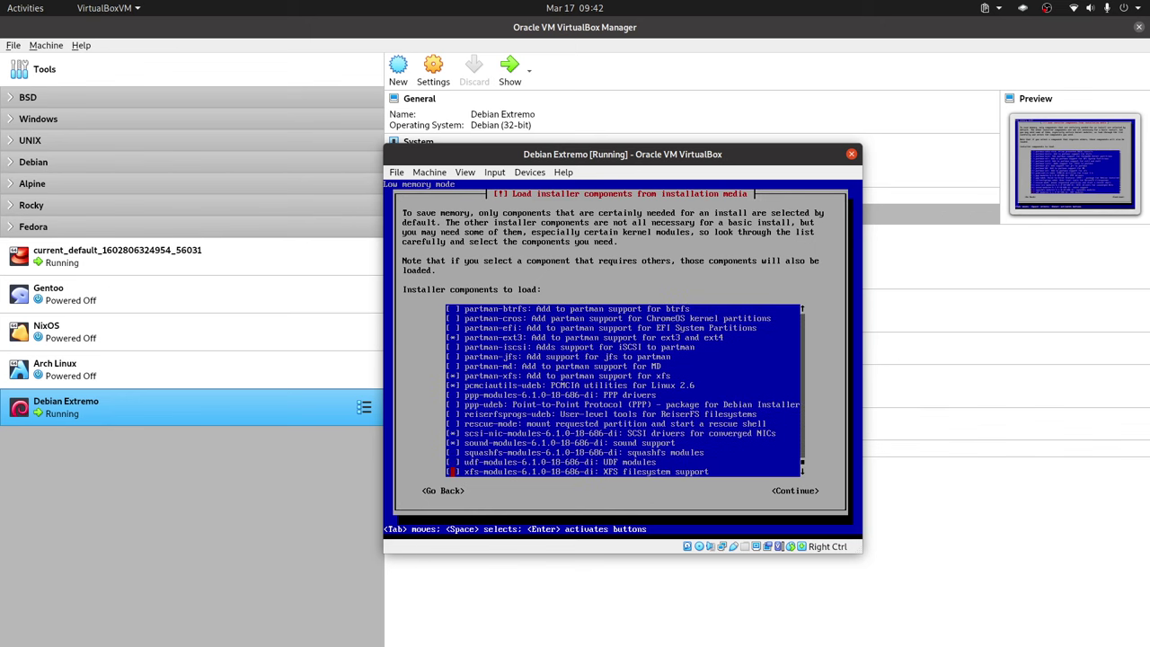
pyautogui.press('Up')
pyautogui.press('Up')
pyautogui.press('Up')
pyautogui.press('Up')
pyautogui.press('Up')
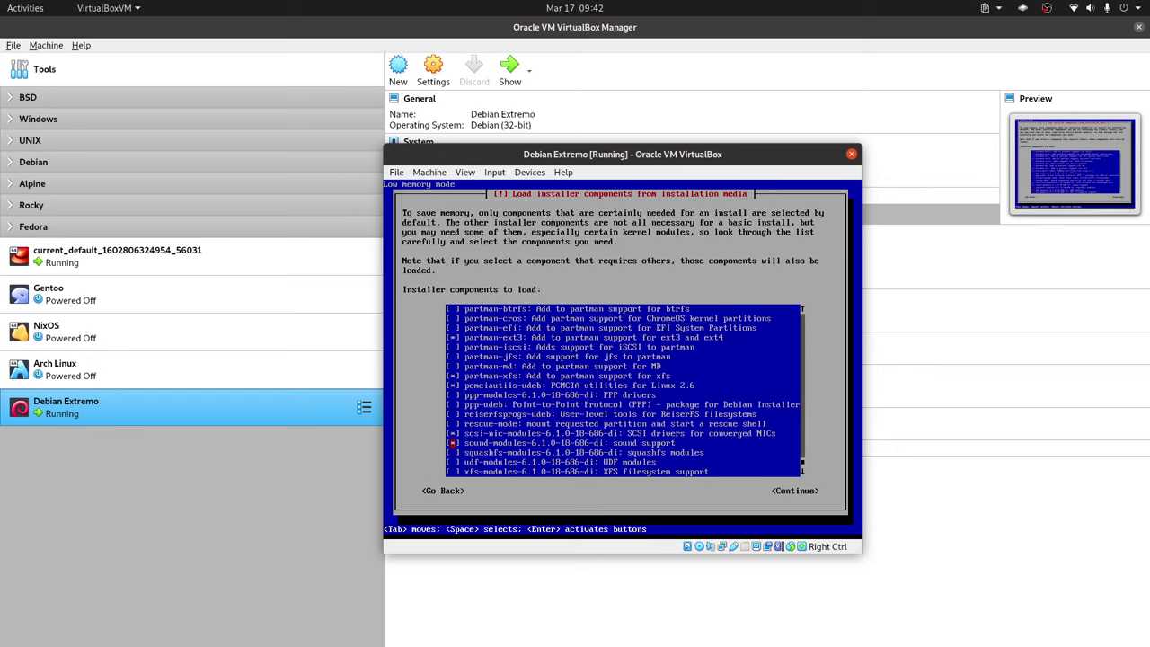
pyautogui.press('Down')
pyautogui.press('Down')
pyautogui.press('Down')
pyautogui.press('Down')
pyautogui.press('Down')
pyautogui.press('Tab')
pyautogui.press('Return')
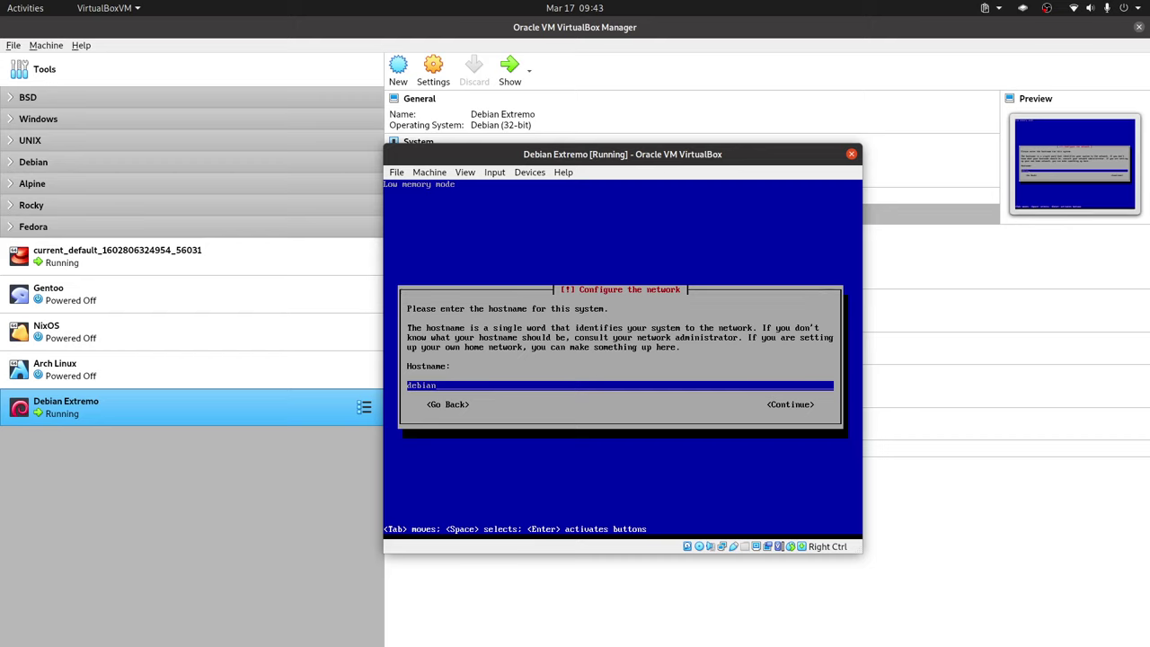
# Step: Set the hostname to librebyte and the domain name to librebyte.net
pyautogui.press('BackSpace')
pyautogui.press('BackSpace')
pyautogui.press('BackSpace')
pyautogui.press('BackSpace')
pyautogui.press('BackSpace')
pyautogui.press('BackSpace')
pyautogui.write('librebyte')
pyautogui.press('Return')
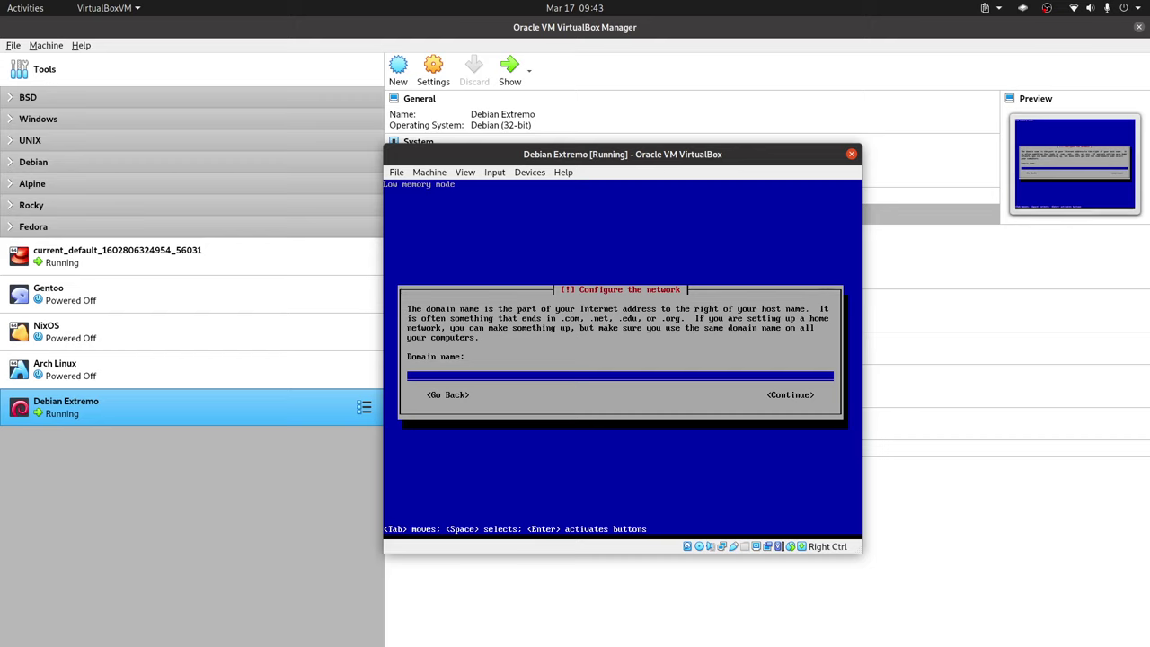
pyautogui.write('librebyte.net')
pyautogui.press('Tab')
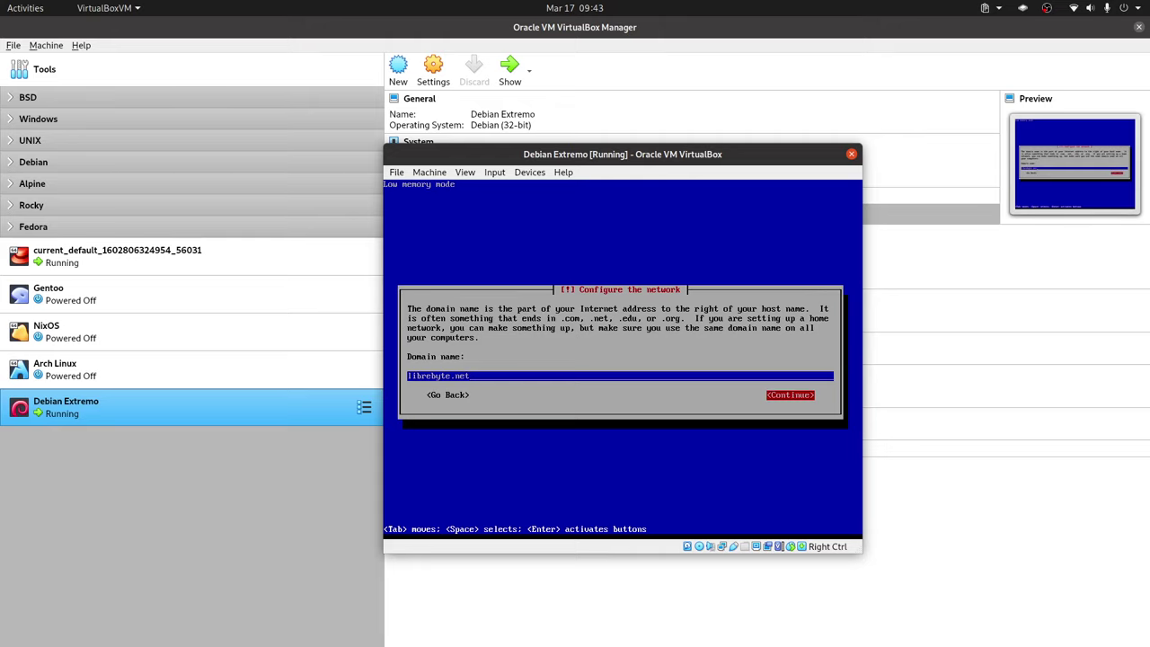
pyautogui.press('Return')
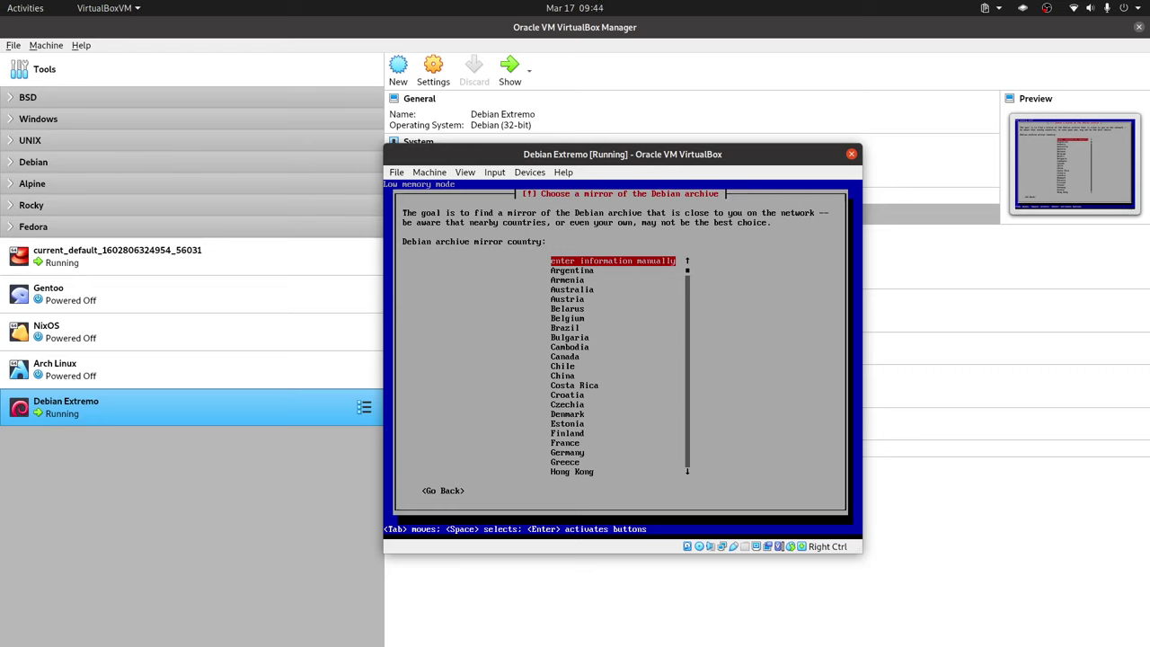
# Step: Choose Argentina as the archive mirror country
pyautogui.press('Down')
pyautogui.press('Down')
pyautogui.press('Down')
pyautogui.press('Down')
pyautogui.press('Down')
pyautogui.press('Down')
pyautogui.press('Down')
pyautogui.press('Down')
pyautogui.press('Down')
pyautogui.press('Down')
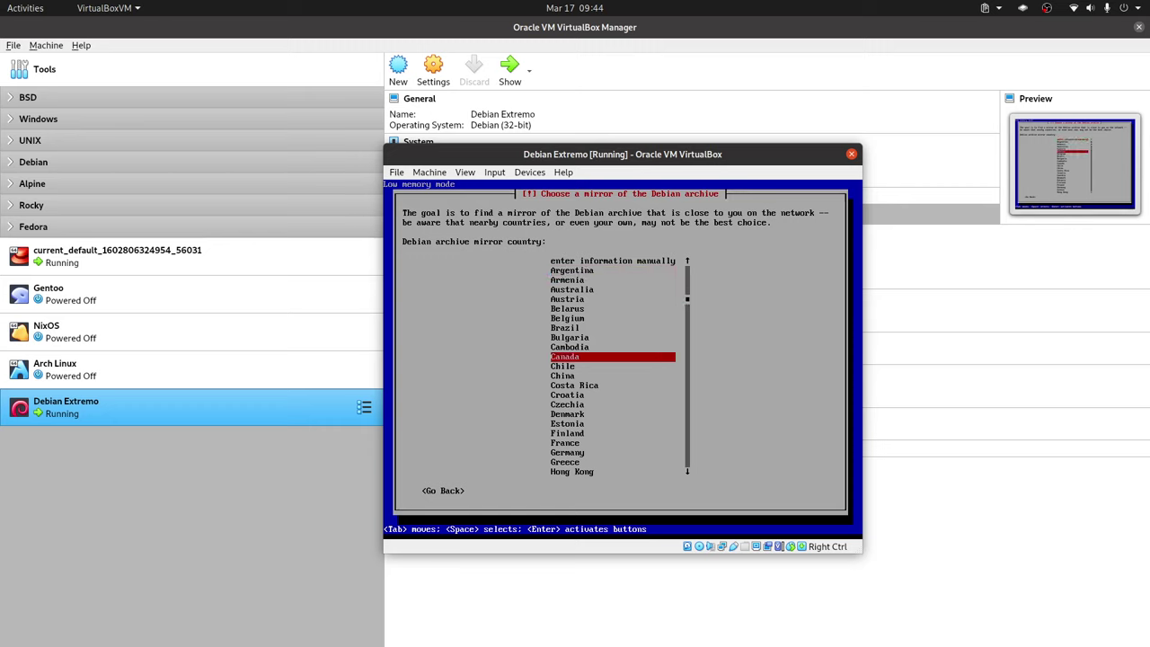
pyautogui.press('Down')
pyautogui.press('Down')
pyautogui.press('Down')
pyautogui.press('Down')
pyautogui.press('Down')
pyautogui.press('Down')
pyautogui.press('Down')
pyautogui.press('Down')
pyautogui.press('Down')
pyautogui.press('Down')
pyautogui.press('Down')
pyautogui.press('Down')
pyautogui.press('Down')
pyautogui.press('Down')
pyautogui.press('Down')
pyautogui.press('Down')
pyautogui.press('Down')
pyautogui.press('Down')
pyautogui.press('Down')
pyautogui.press('Down')
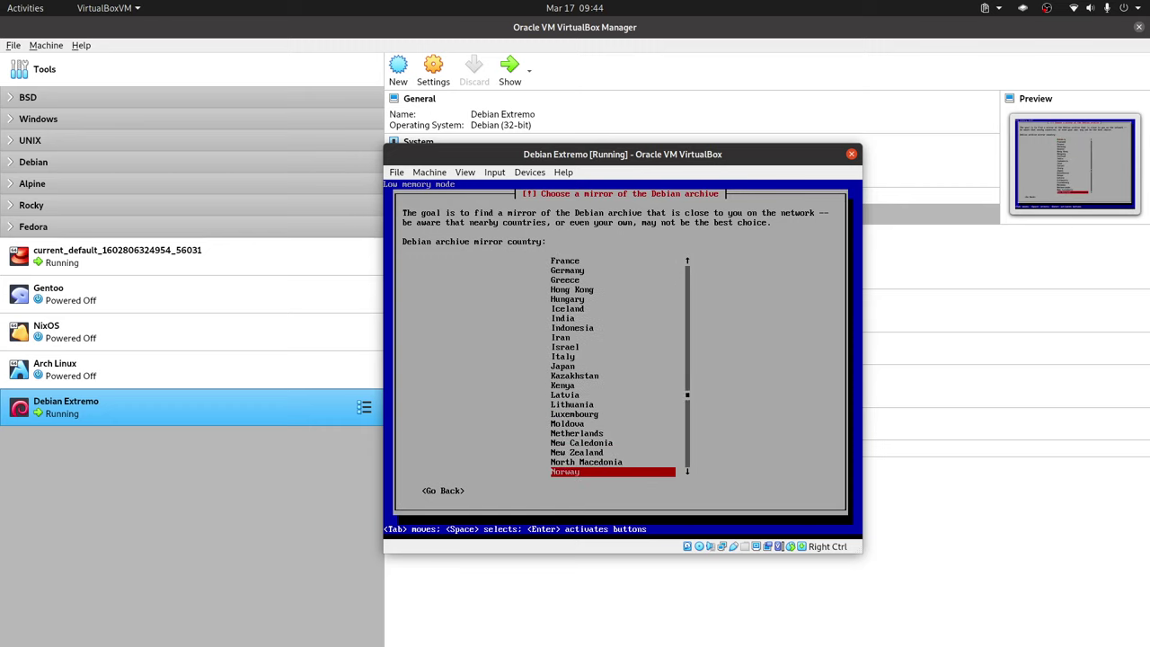
pyautogui.press('Down')
pyautogui.press('Down')
pyautogui.press('Down')
pyautogui.press('Down')
pyautogui.press('Down')
pyautogui.press('Down')
pyautogui.press('Down')
pyautogui.press('Down')
pyautogui.press('Down')
pyautogui.press('Down')
pyautogui.press('Down')
pyautogui.press('Down')
pyautogui.press('Down')
pyautogui.press('Down')
pyautogui.press('Up')
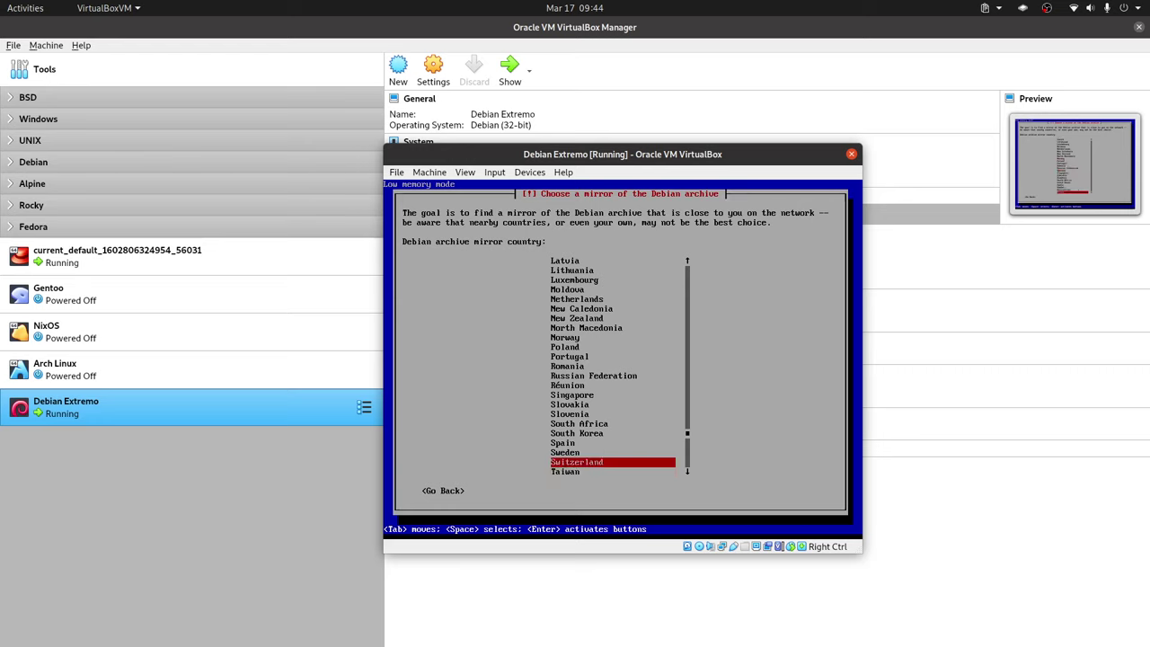
pyautogui.press('Up')
pyautogui.press('Up')
pyautogui.press('Up')
pyautogui.press('Up')
pyautogui.press('Up')
pyautogui.press('Up')
pyautogui.press('Up')
pyautogui.press('Up')
pyautogui.press('Up')
pyautogui.press('Up')
pyautogui.press('Up')
pyautogui.press('Up')
pyautogui.press('Up')
pyautogui.press('Up')
pyautogui.press('Up')
pyautogui.press('Up')
pyautogui.press('Up')
pyautogui.press('Up')
pyautogui.press('Up')
pyautogui.press('Up')
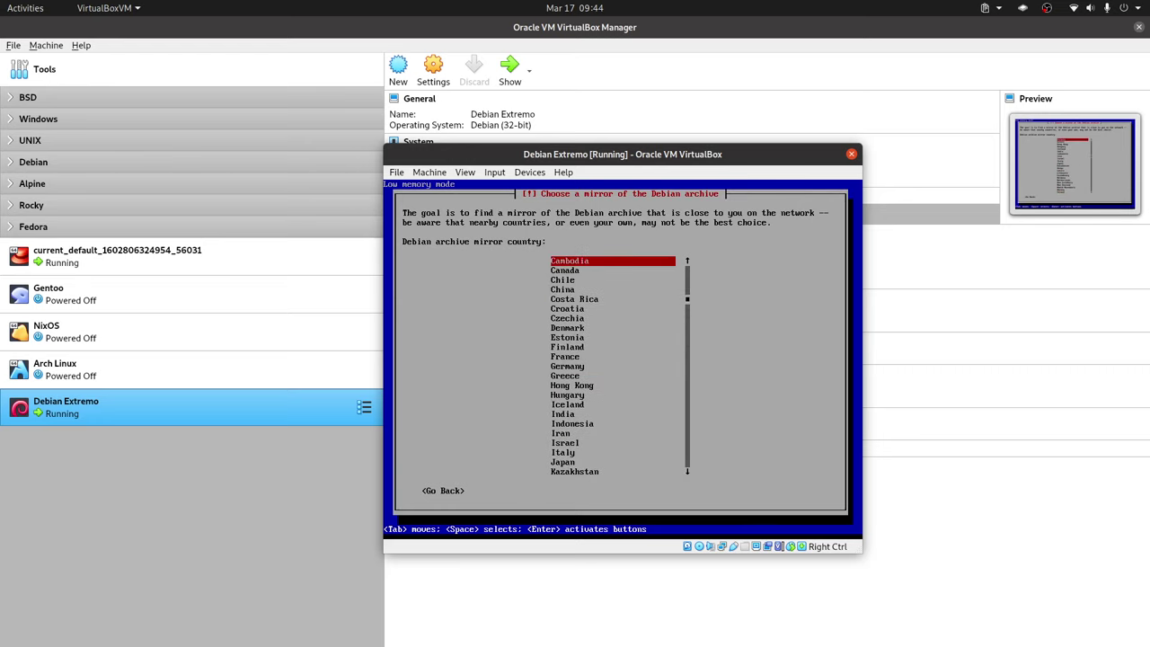
pyautogui.press('Up')
pyautogui.press('Up')
pyautogui.press('Up')
pyautogui.press('Up')
pyautogui.press('Up')
pyautogui.press('Up')
pyautogui.press('Up')
pyautogui.press('Up')
pyautogui.press('Up')
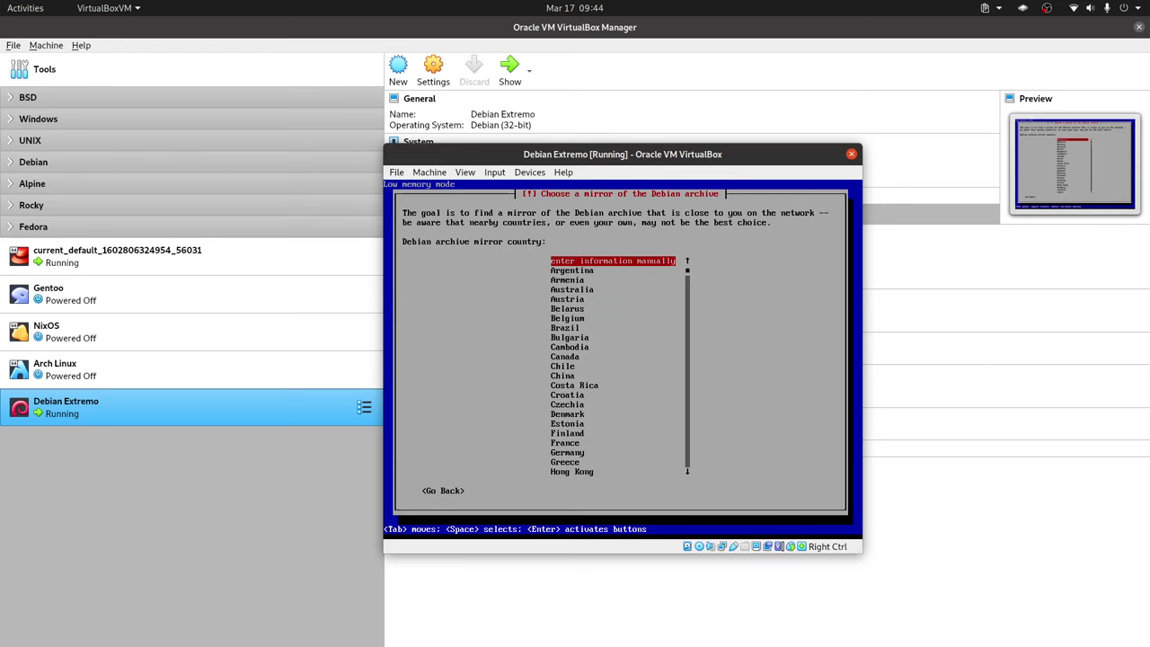
pyautogui.press('Down')
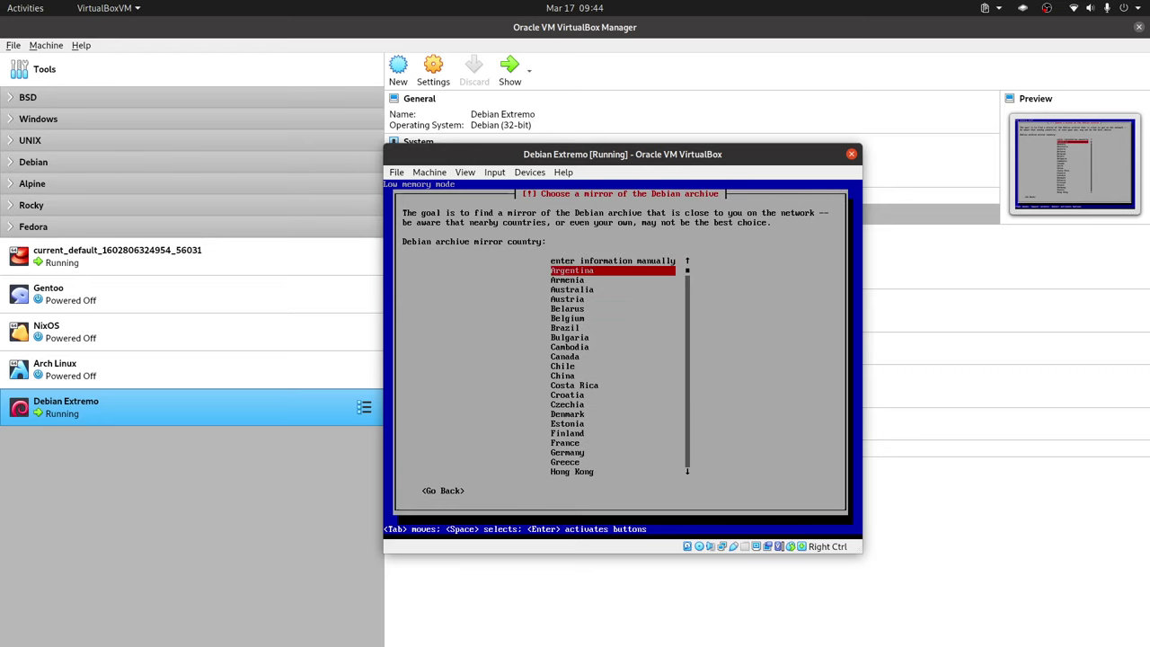
pyautogui.press('Return')
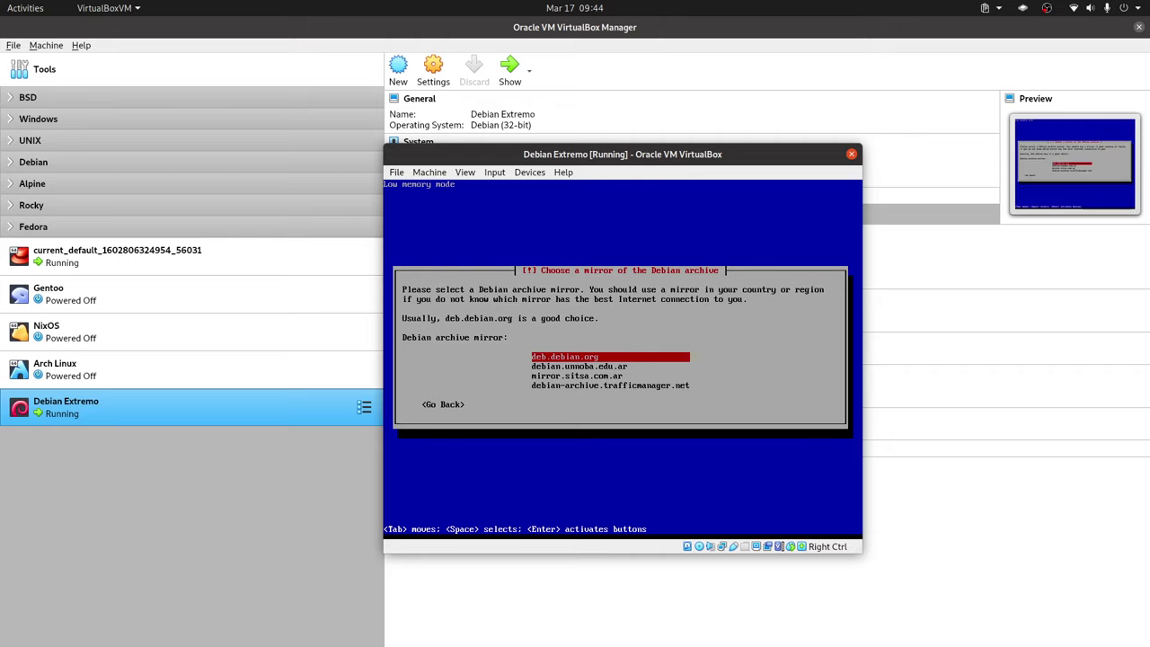
# Step: Accept the deb.debian.org mirror and continue with no HTTP proxy
pyautogui.press('Return')
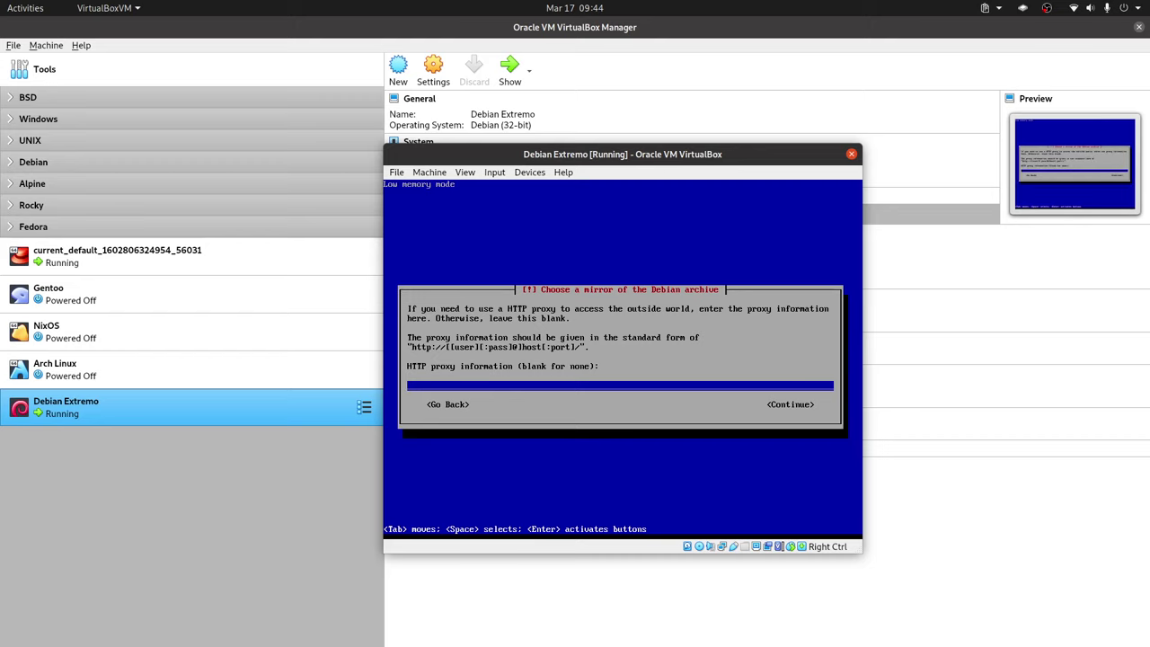
pyautogui.press('Tab')
pyautogui.press('Return')
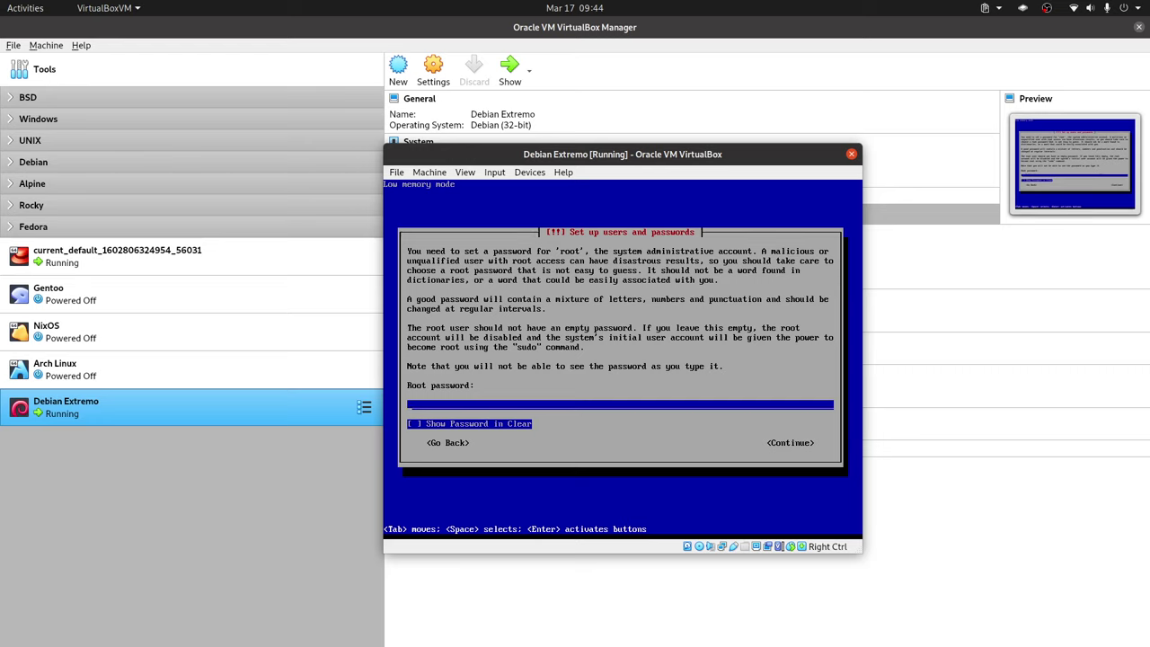
# Step: Enter and confirm the root password
pyautogui.press('Tab')
pyautogui.press('Return')
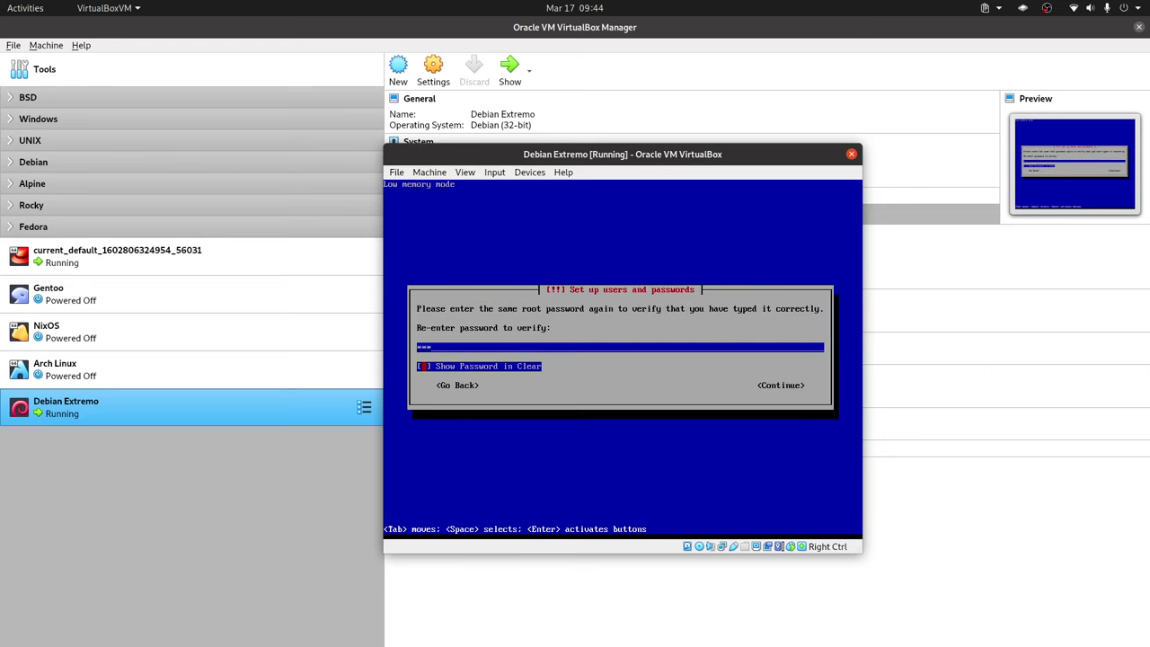
pyautogui.press('Tab')
pyautogui.press('Return')
# Step: Enter the new user's full name
pyautogui.write('L')
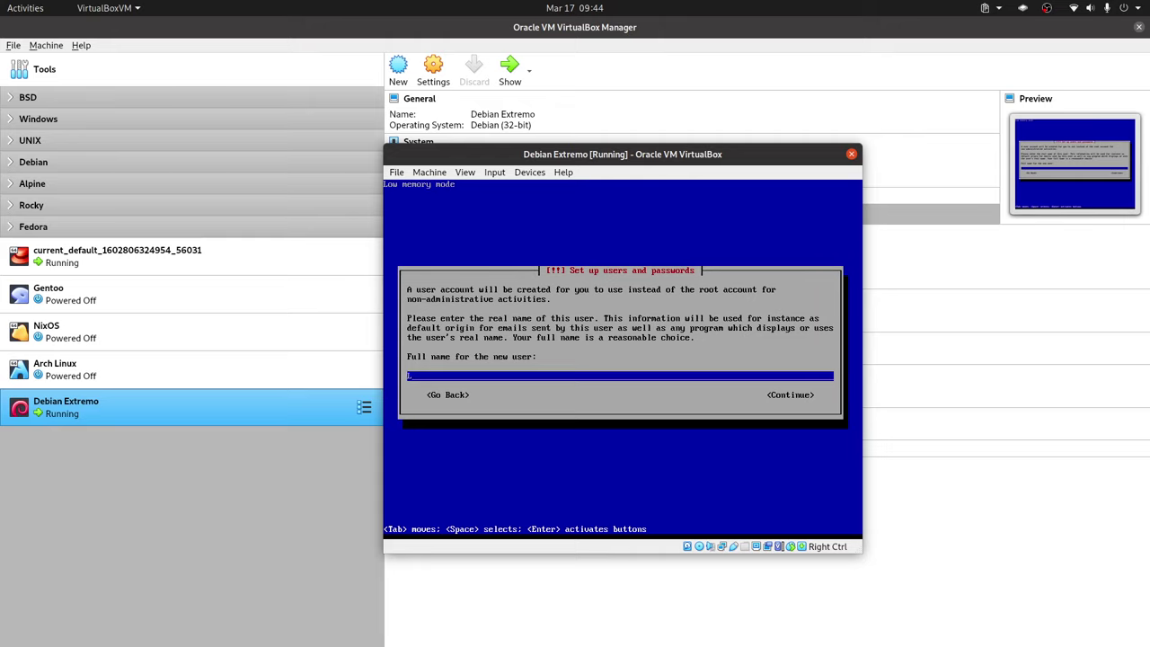
pyautogui.write('irbe')
pyautogui.press('BackSpace')
pyautogui.press('BackSpace')
pyautogui.press('BackSpace')
pyautogui.write('brebyte')
pyautogui.press('Tab')
pyautogui.press('Return')
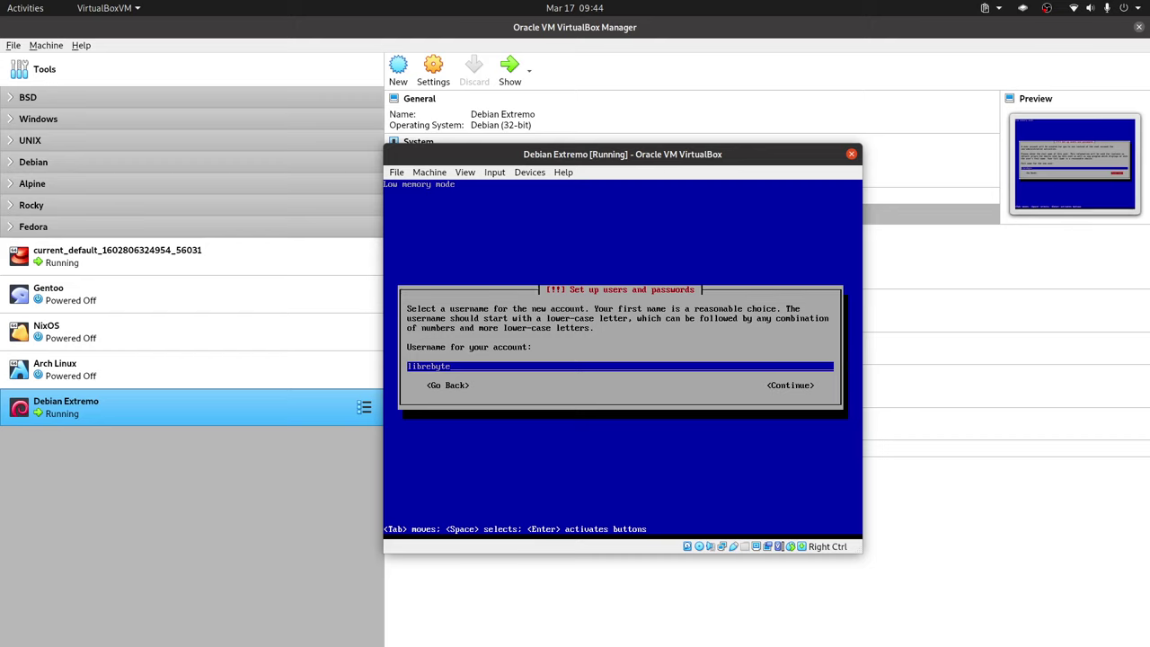
# Step: Accept the suggested username, then set and confirm the user's password
pyautogui.press('Tab')
pyautogui.press('Return')
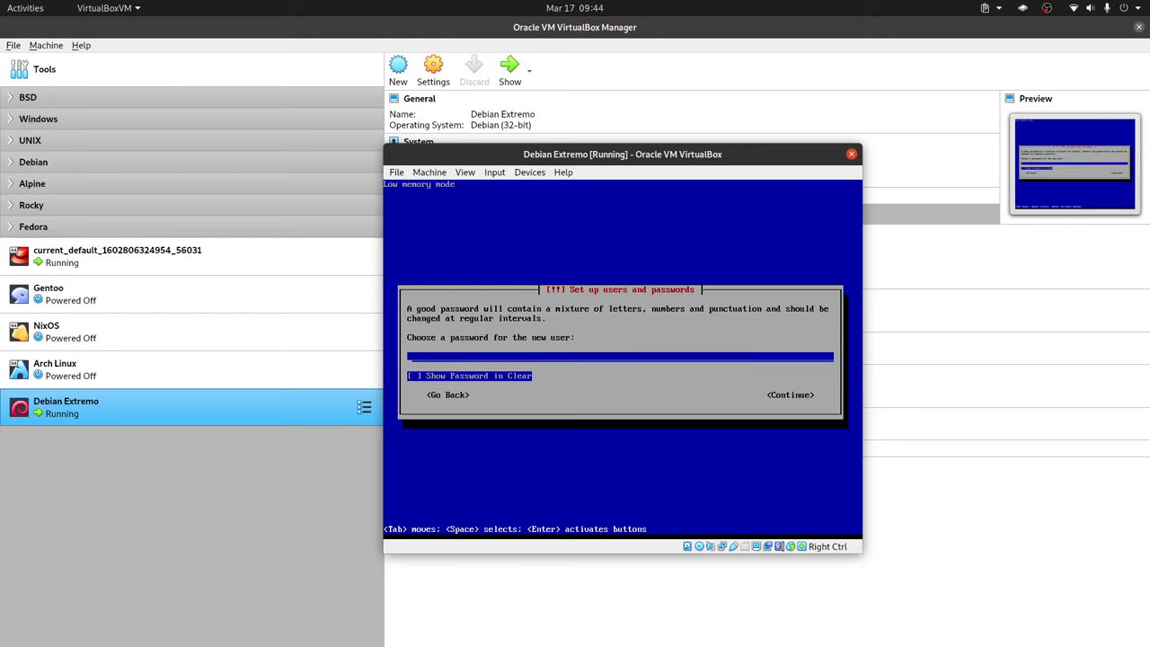
pyautogui.write('1234')
pyautogui.press('Tab')
pyautogui.press('Tab')
pyautogui.press('Return')
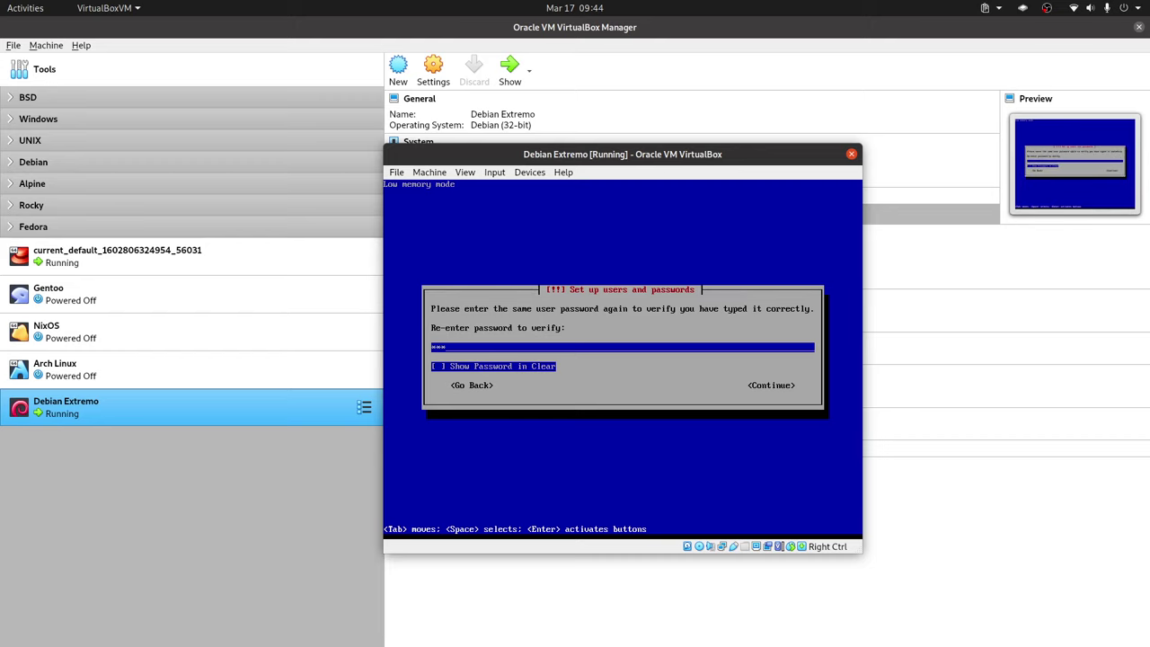
pyautogui.press('Tab')
pyautogui.press('Return')
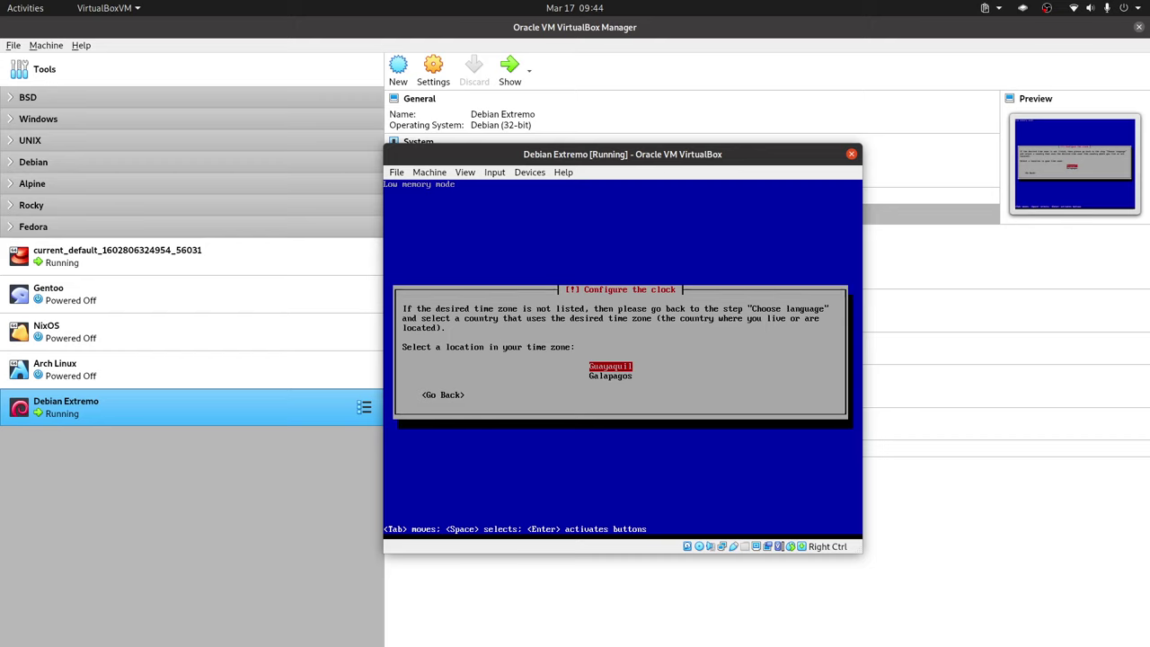
# Step: Select Guayaquil as the time zone
pyautogui.press('Return')
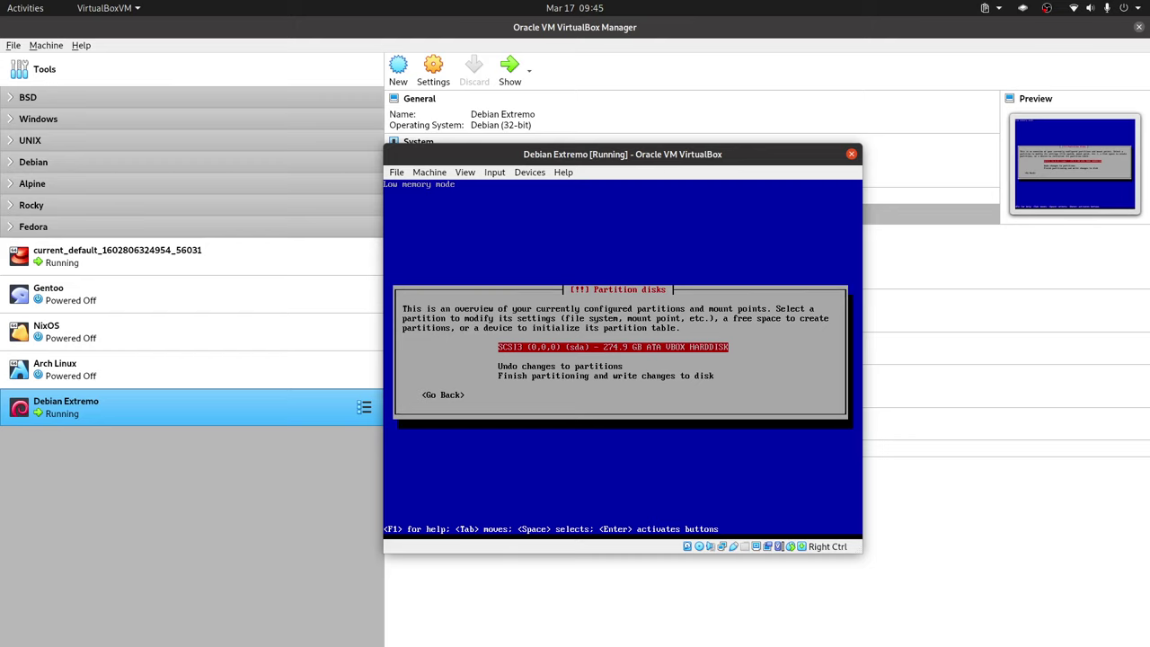
# Step: Create a new empty partition table on the 274.9 GB SCSI3 (sda) virtual disk
pyautogui.press('Return')
pyautogui.press('Left')
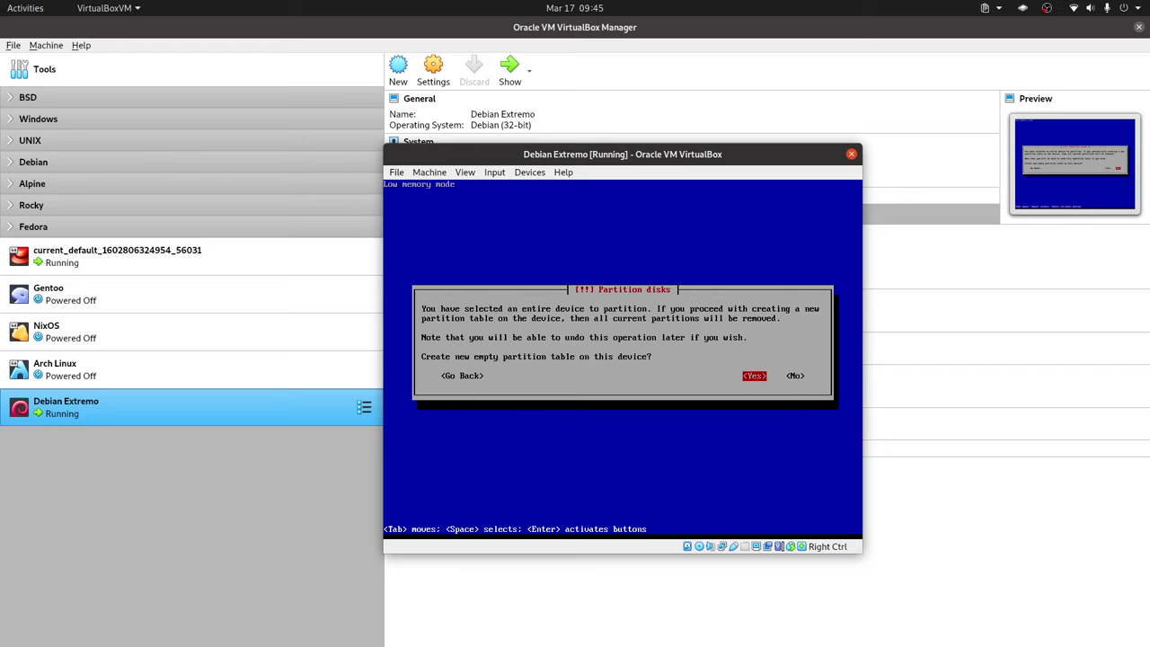
pyautogui.press('Return')
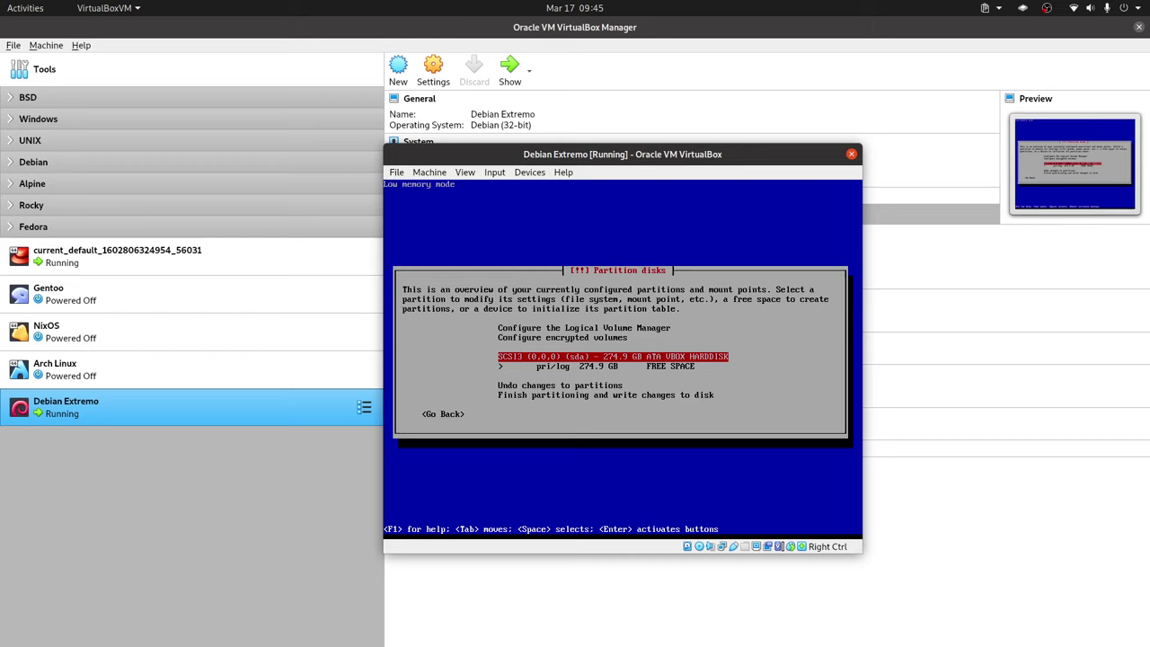
# Step: From the disk's free space, create a 512 MiB primary partition placed at the beginning
pyautogui.press('Down')
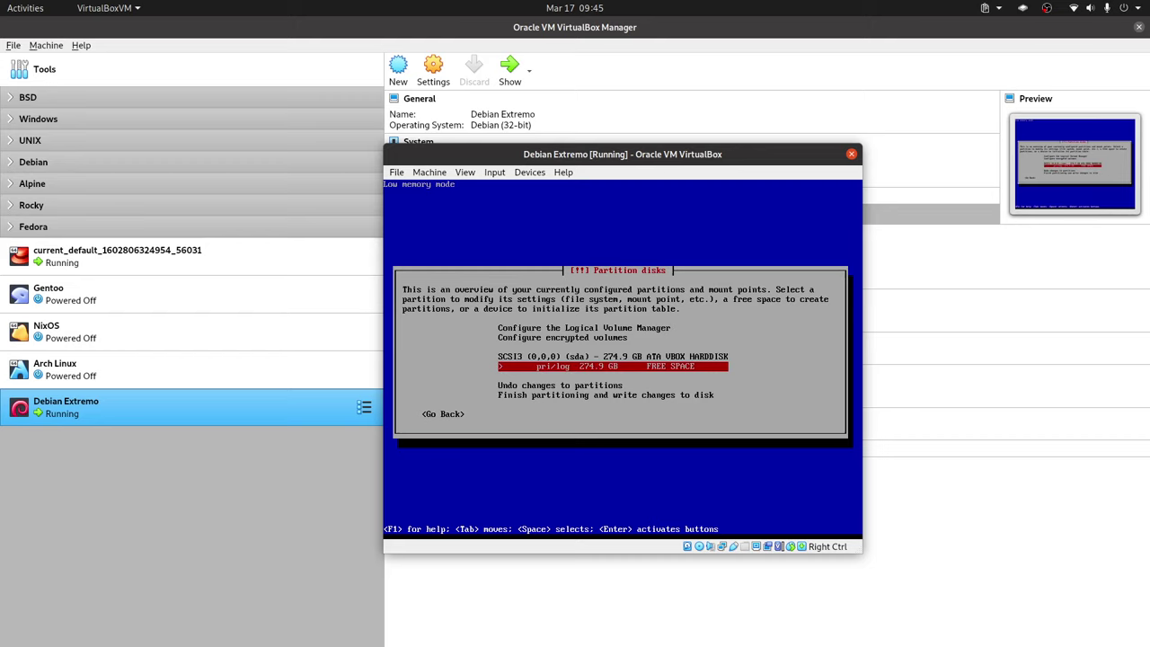
pyautogui.press('Return')
pyautogui.press('Return')
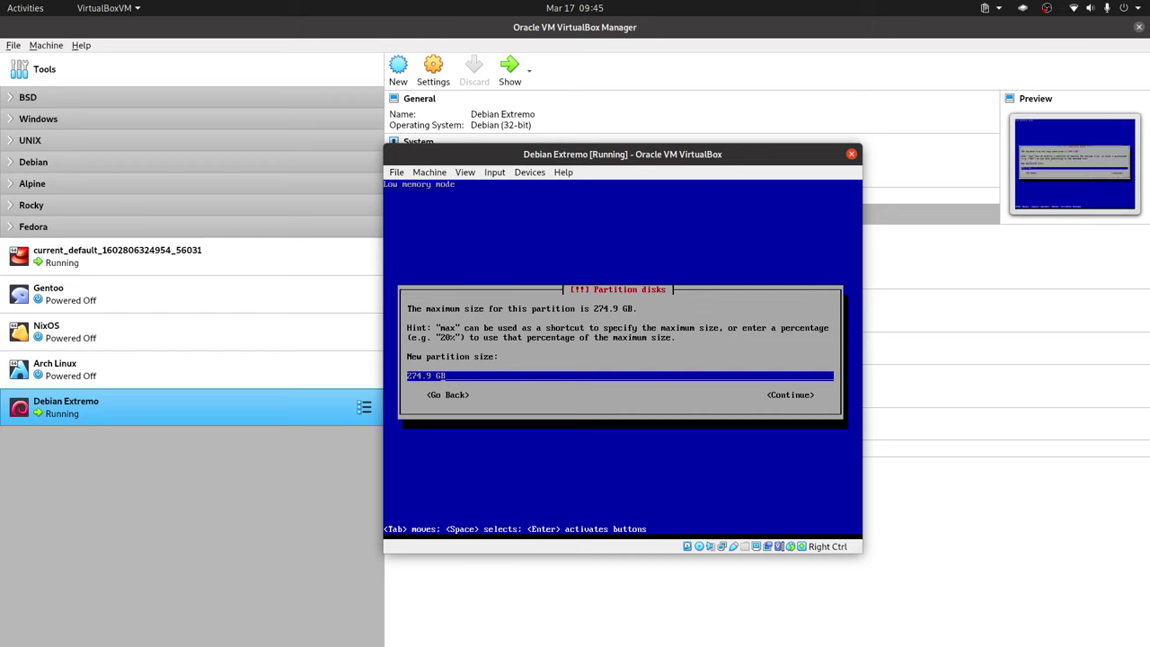
pyautogui.press('Left')
pyautogui.press('Left')
pyautogui.press('BackSpace')
pyautogui.press('BackSpace')
pyautogui.press('BackSpace')
pyautogui.press('BackSpace')
pyautogui.press('BackSpace')
pyautogui.press('BackSpace')
pyautogui.write('512')
pyautogui.write('MiB')
pyautogui.press('Return')
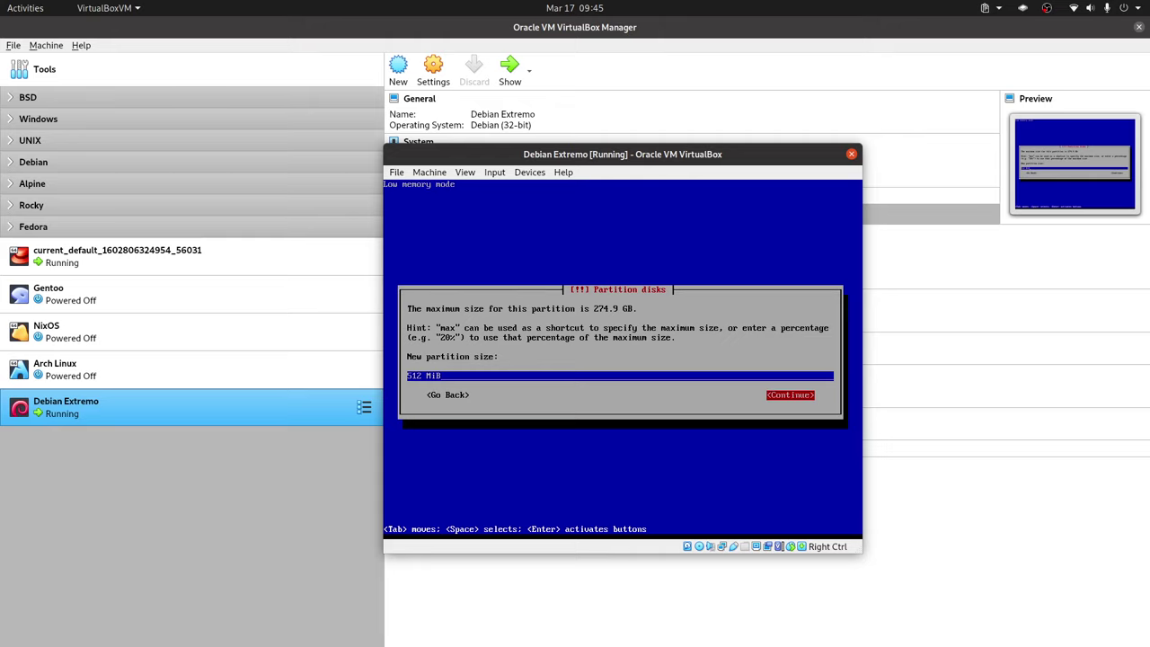
pyautogui.press('Return')
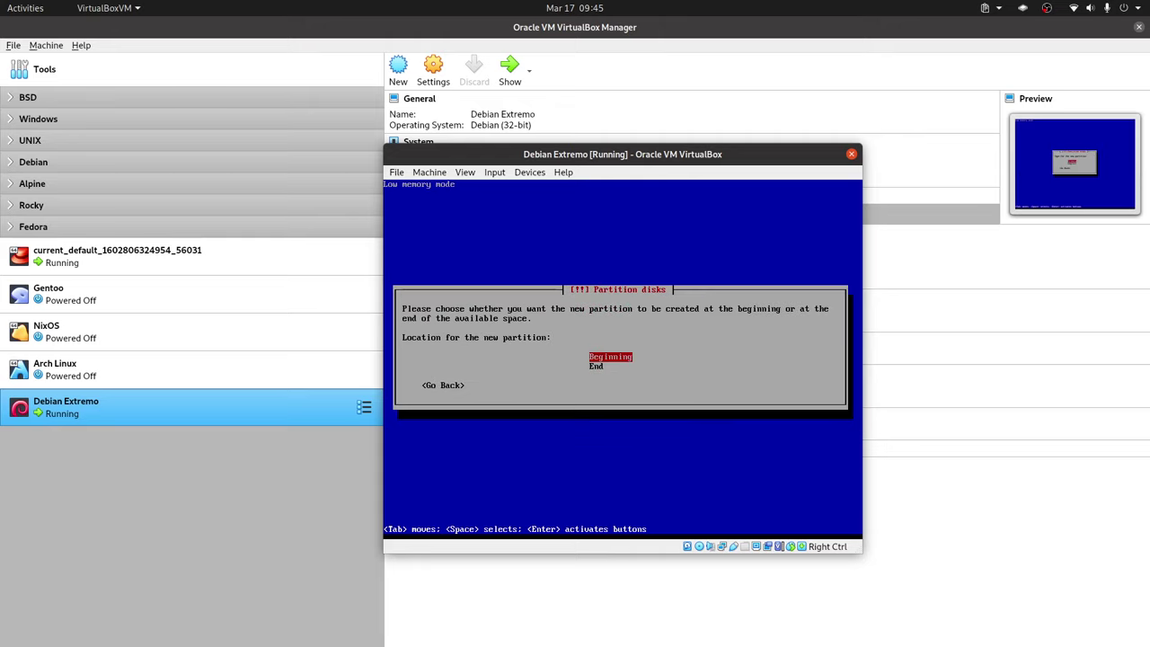
pyautogui.press('Return')
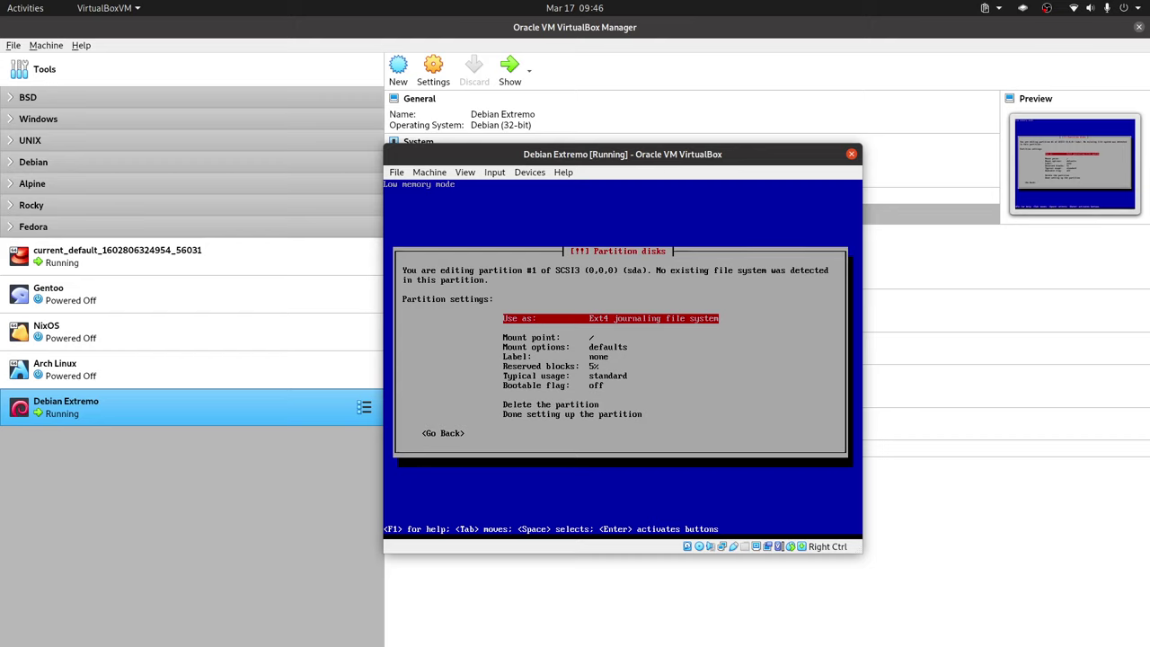
# Step: Set partition #1 to XFS, mounted at /boot with the bootable flag on, and finish it
pyautogui.press('Return')
pyautogui.press('Down')
pyautogui.press('Down')
pyautogui.press('Down')
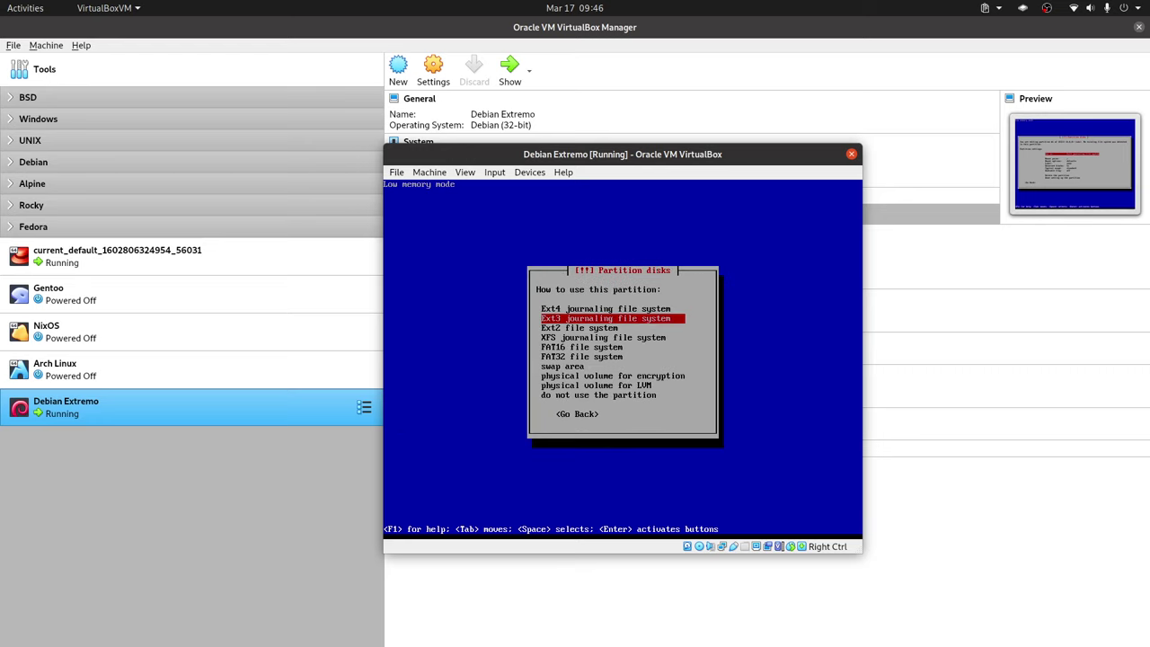
pyautogui.press('Return')
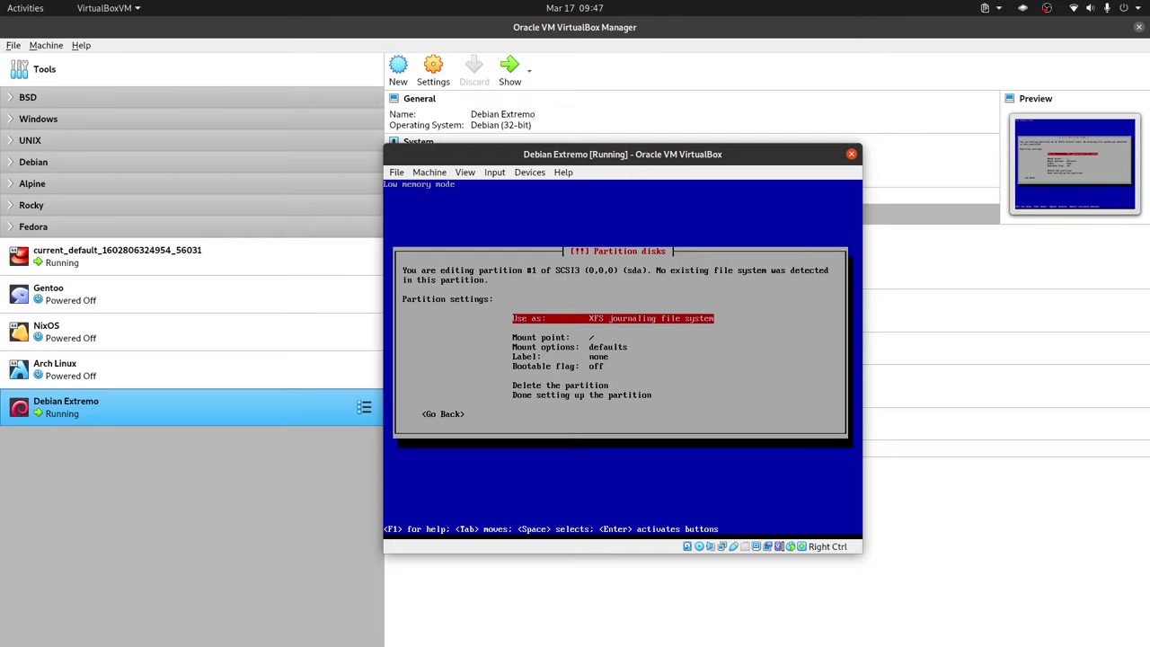
pyautogui.press('Down')
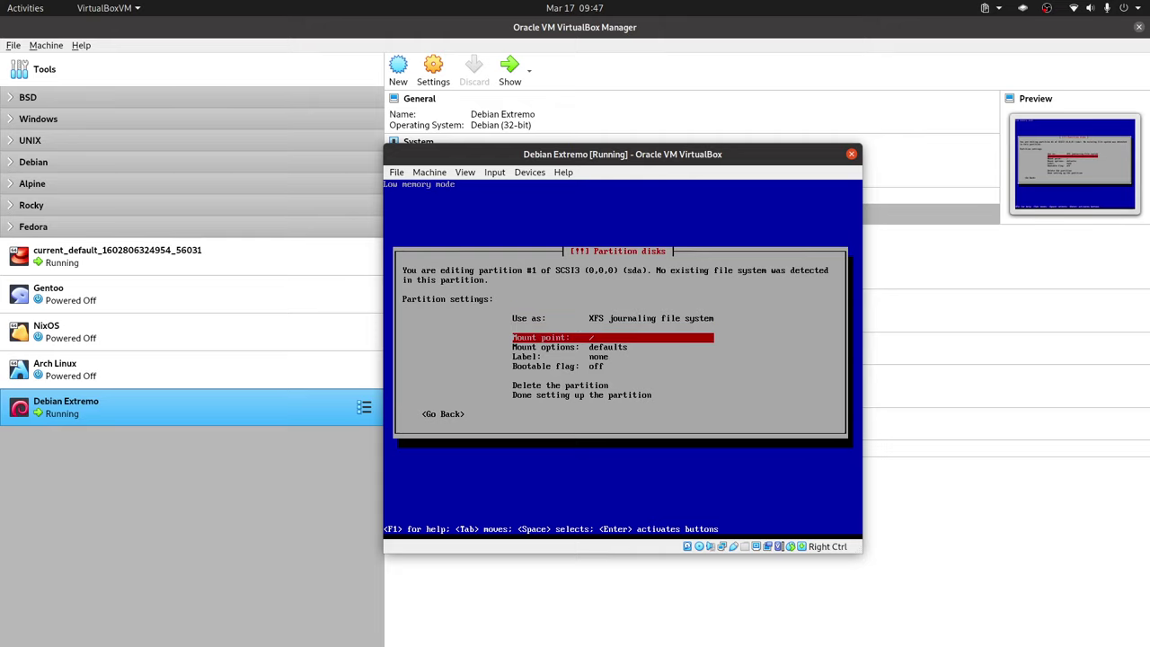
pyautogui.press('Return')
pyautogui.press('Down')
pyautogui.press('Return')
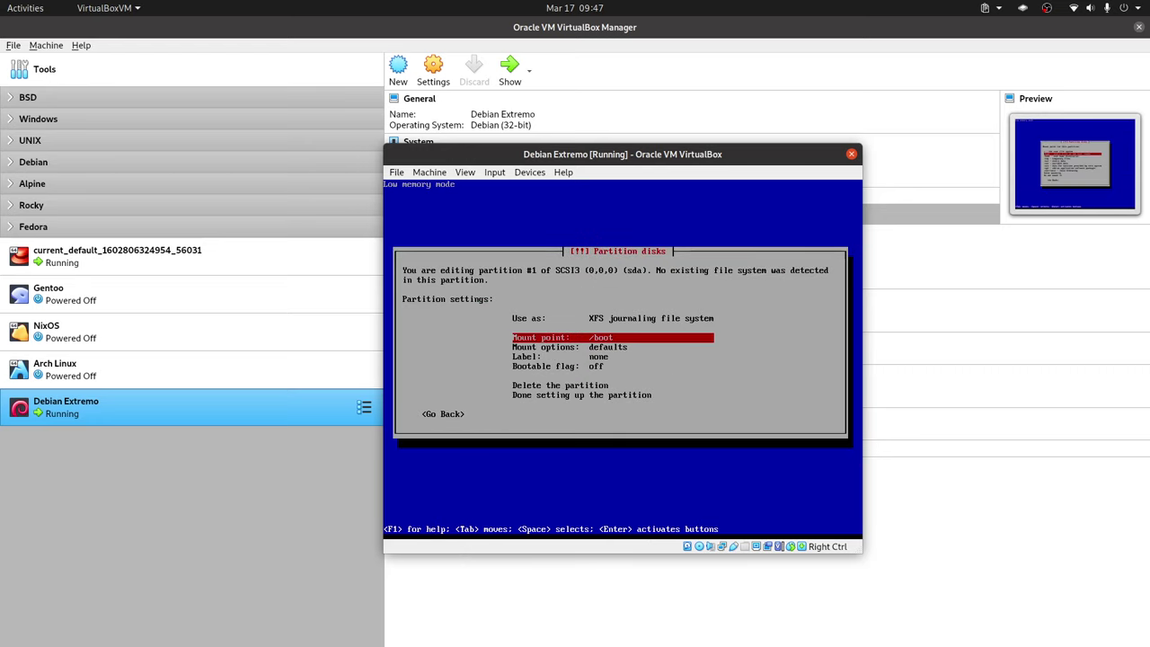
pyautogui.press('Down')
pyautogui.press('Down')
pyautogui.press('Down')
pyautogui.press('Return')
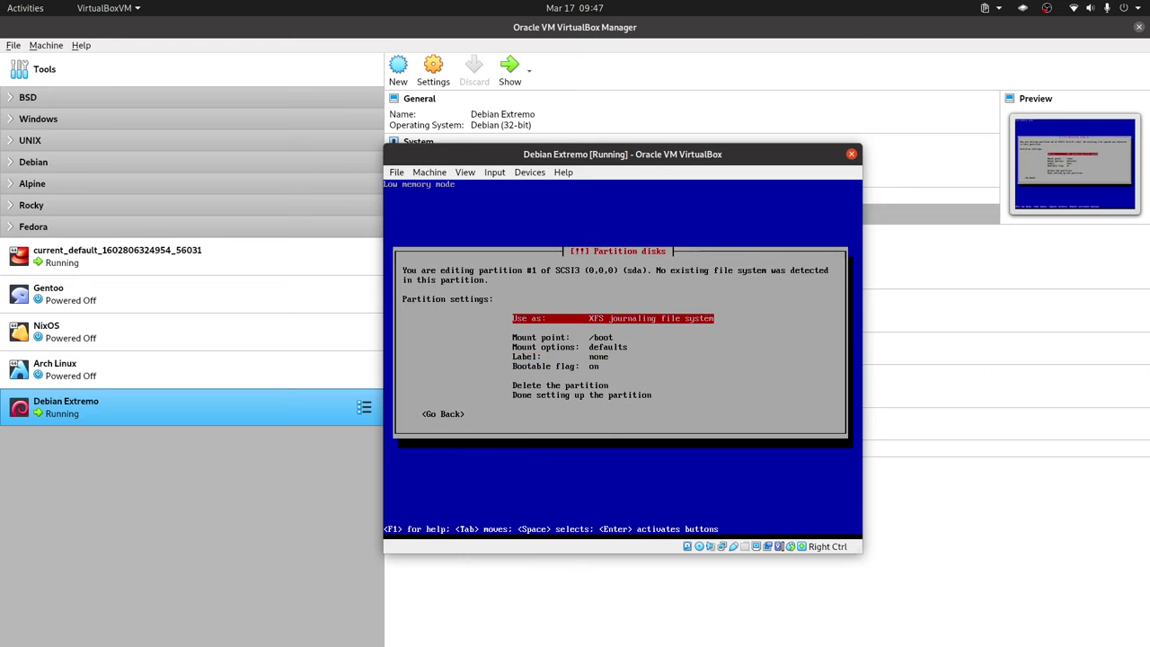
pyautogui.press('Down')
pyautogui.press('Down')
pyautogui.press('Down')
pyautogui.press('Down')
pyautogui.press('Down')
pyautogui.press('Down')
pyautogui.press('Return')
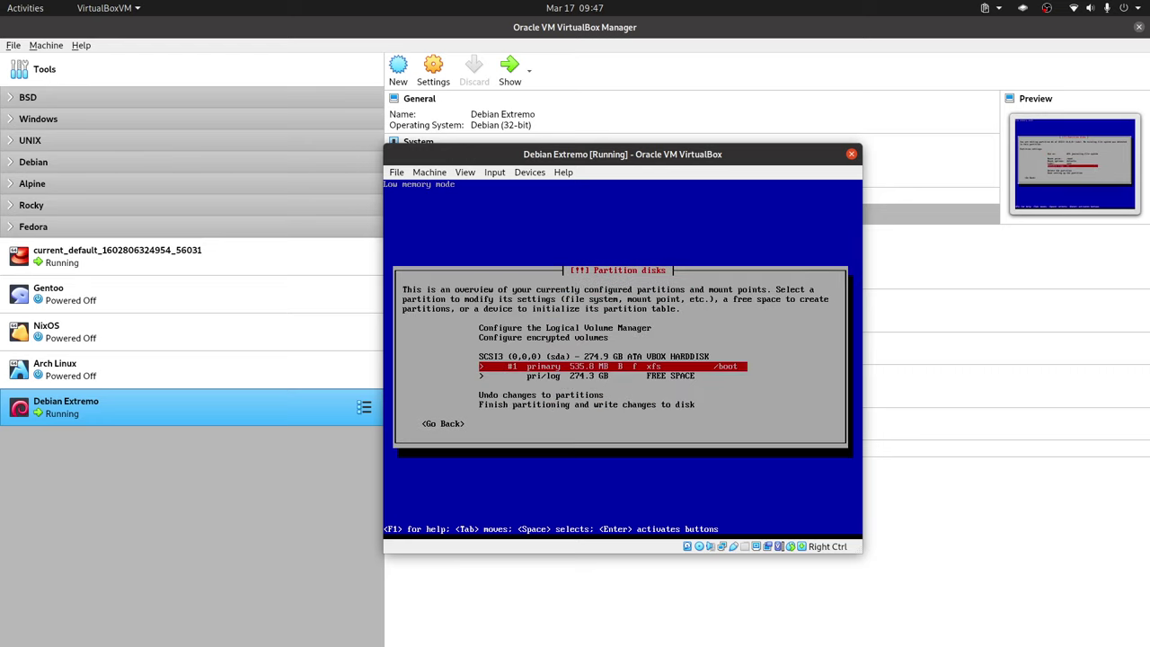
# Step: Create a 12 GB primary partition in the remaining free space
pyautogui.press('Down')
pyautogui.press('Return')
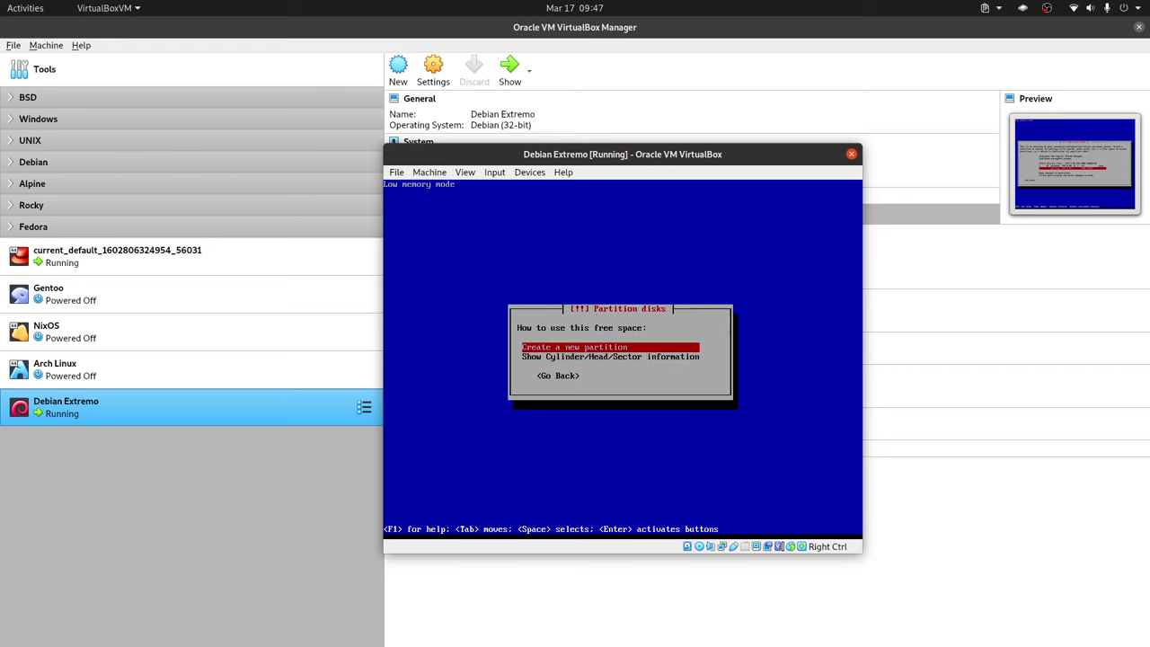
pyautogui.press('Return')
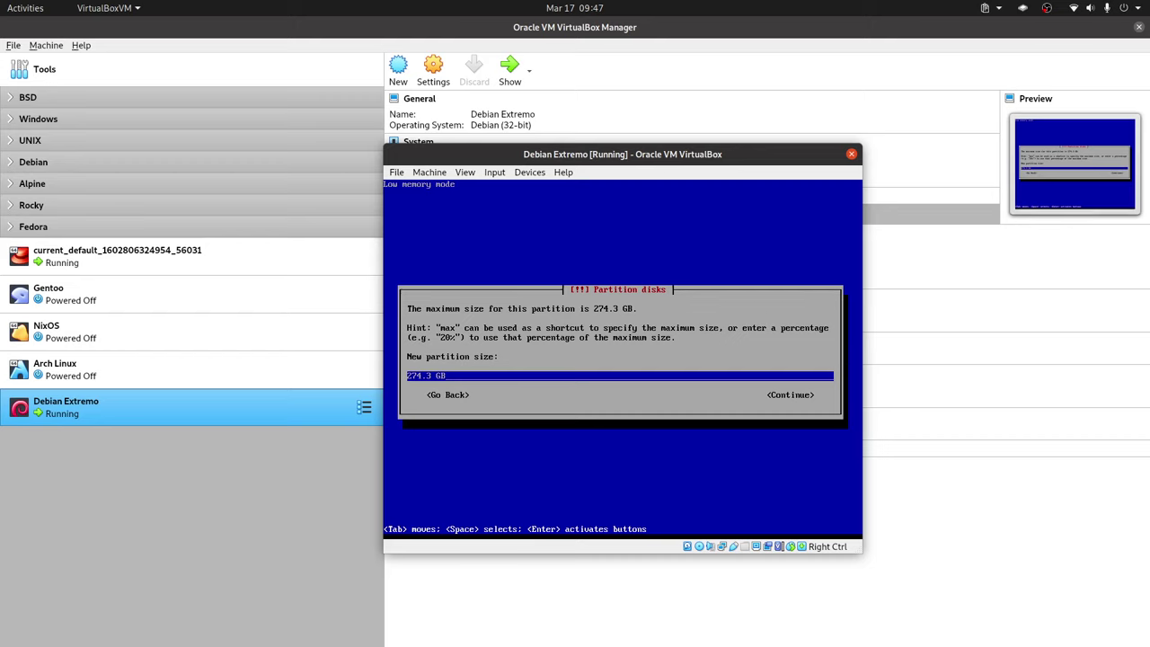
pyautogui.press('BackSpace')
pyautogui.press('BackSpace')
pyautogui.press('BackSpace')
pyautogui.press('BackSpace')
pyautogui.press('BackSpace')
pyautogui.press('BackSpace')
pyautogui.write('12')
pyautogui.press('Tab')
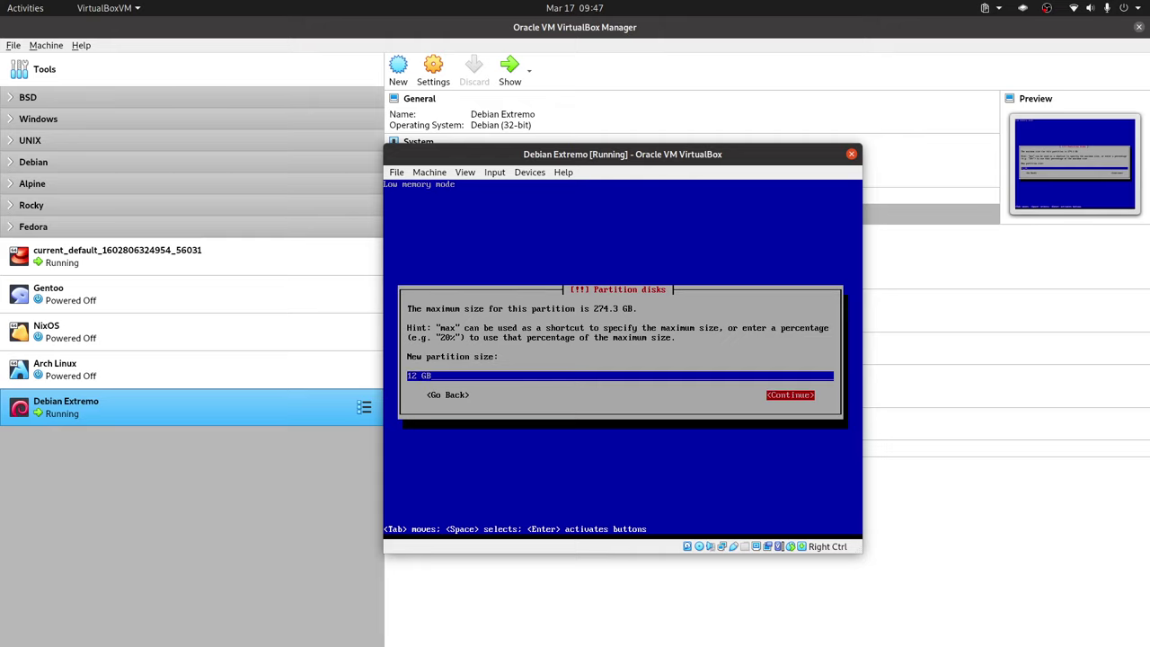
pyautogui.press('Return')
pyautogui.press('Return')
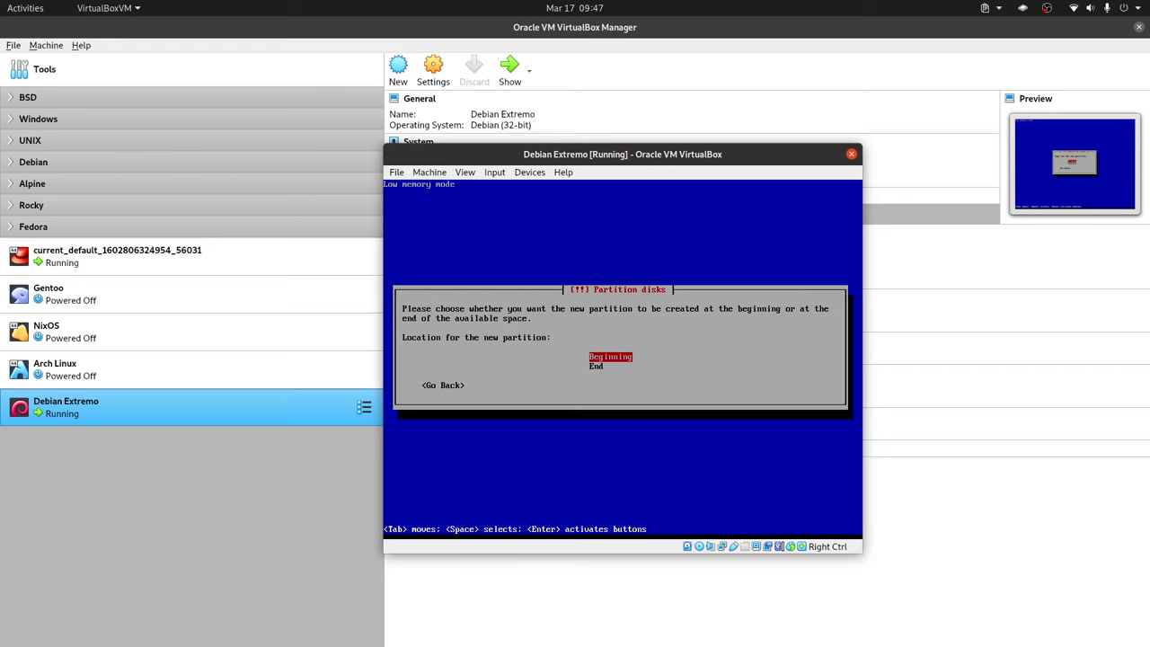
pyautogui.press('Return')
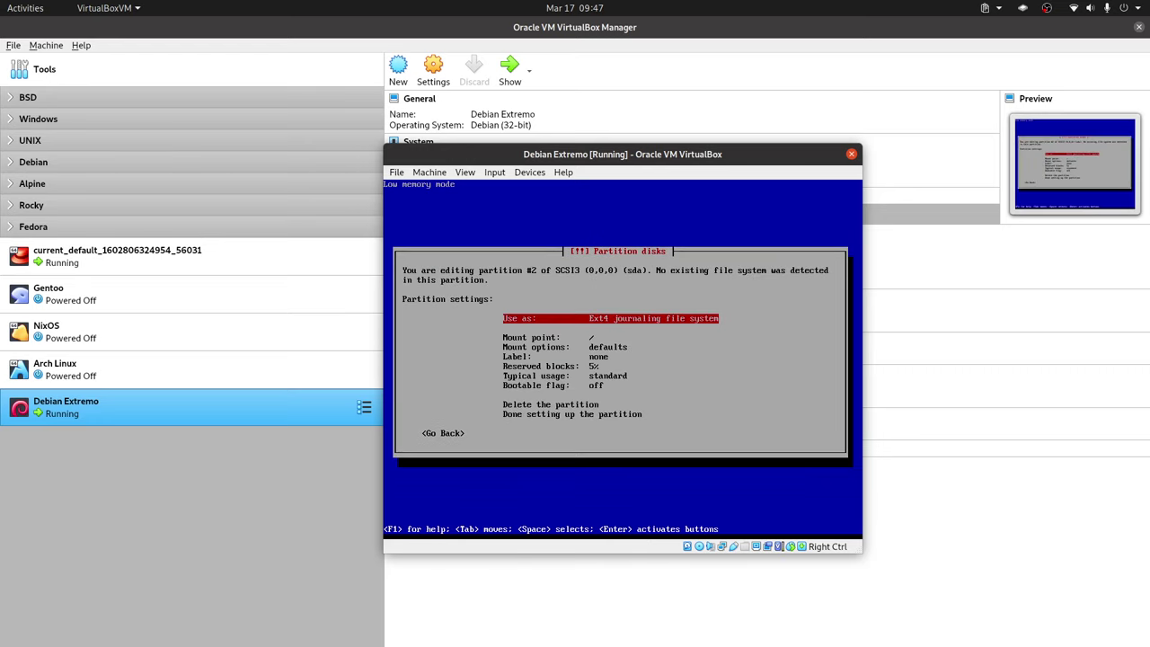
# Step: Format the 12 GB partition as XFS for the / root mount and finish its setup
pyautogui.press('Return')
pyautogui.press('Down')
pyautogui.press('Down')
pyautogui.press('Down')
pyautogui.press('Return')
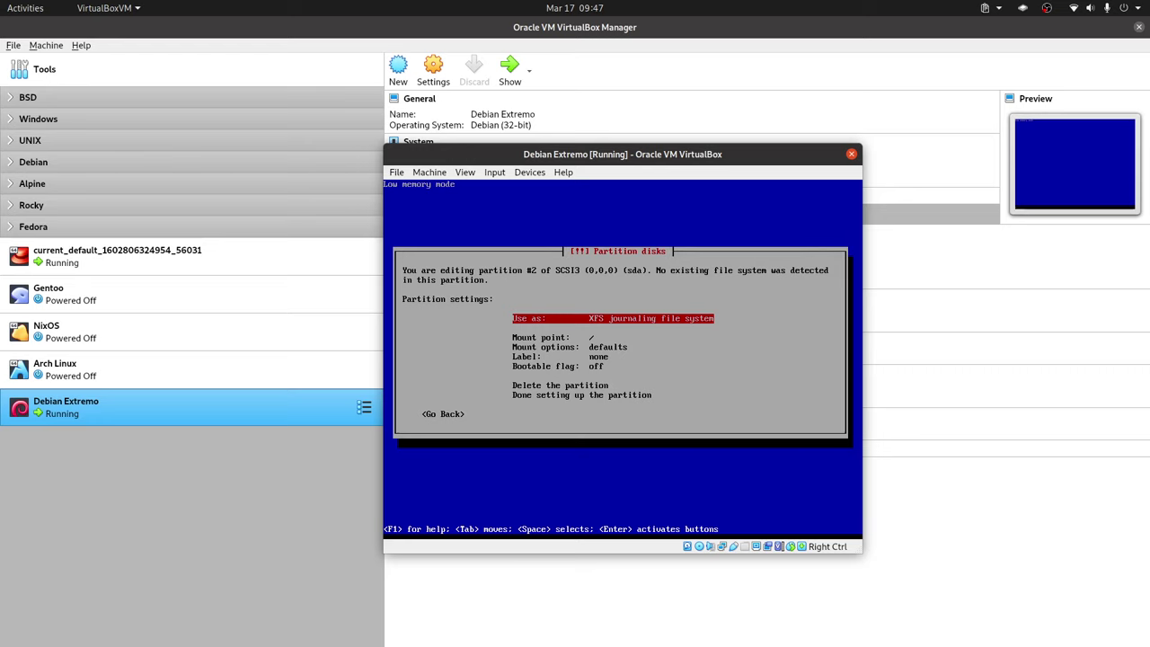
pyautogui.press('Down')
pyautogui.press('Down')
pyautogui.press('Down')
pyautogui.press('Down')
pyautogui.press('Down')
pyautogui.press('Down')
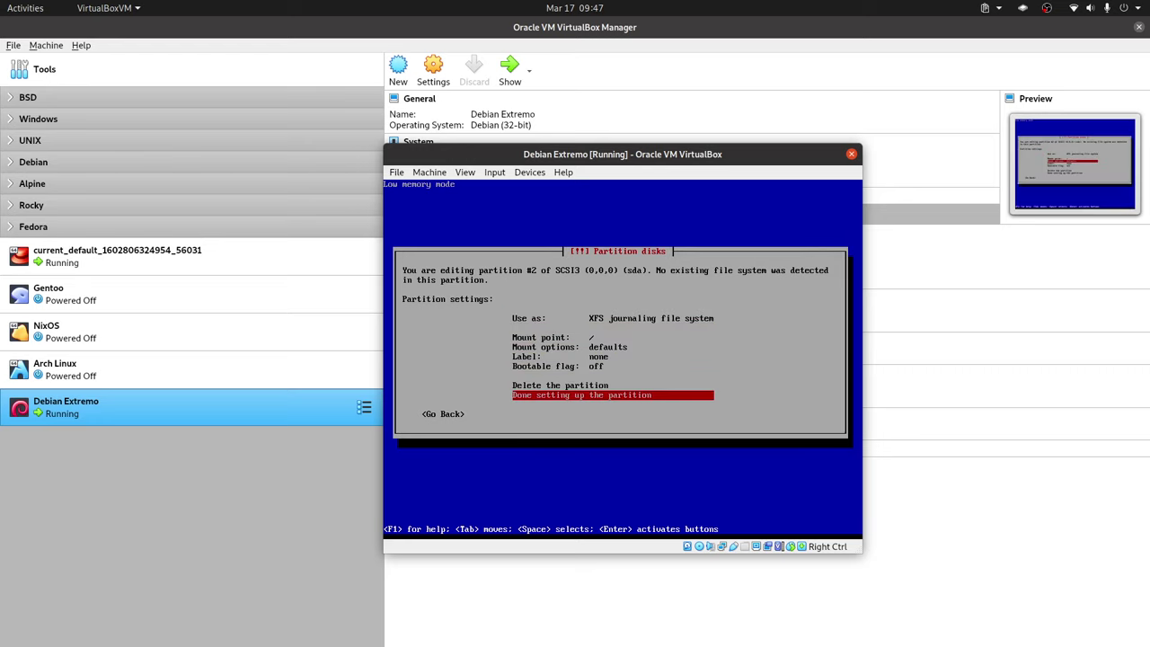
pyautogui.press('Return')
pyautogui.press('Down')
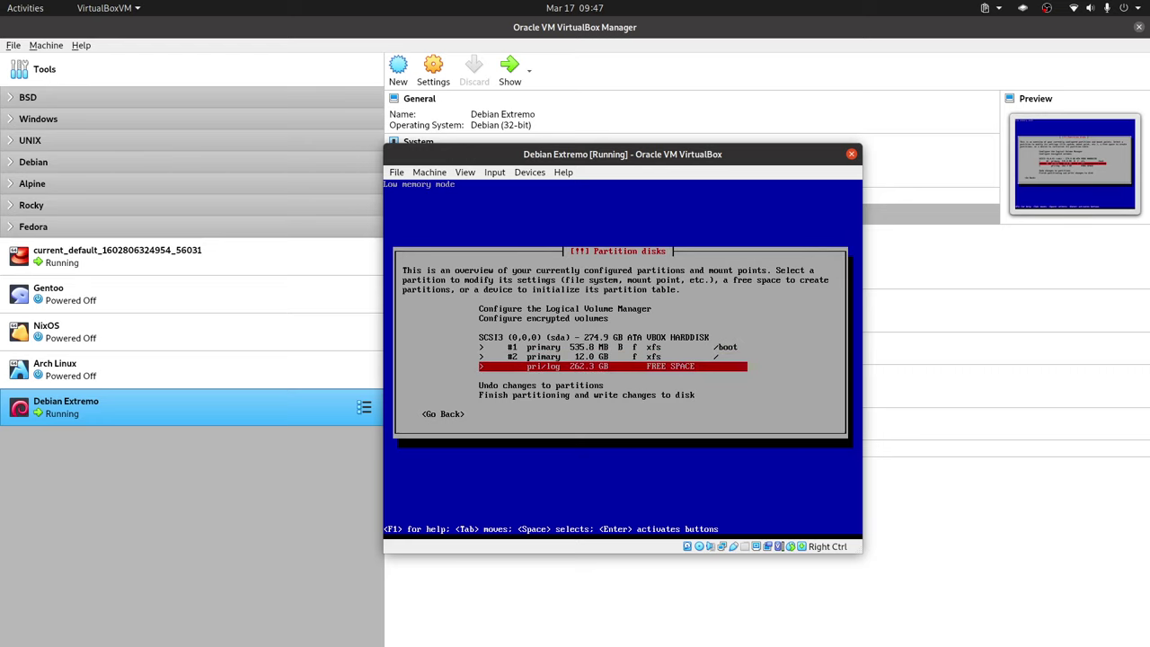
# Step: Create a 262 GB primary partition at the beginning of the free space
pyautogui.press('Return')
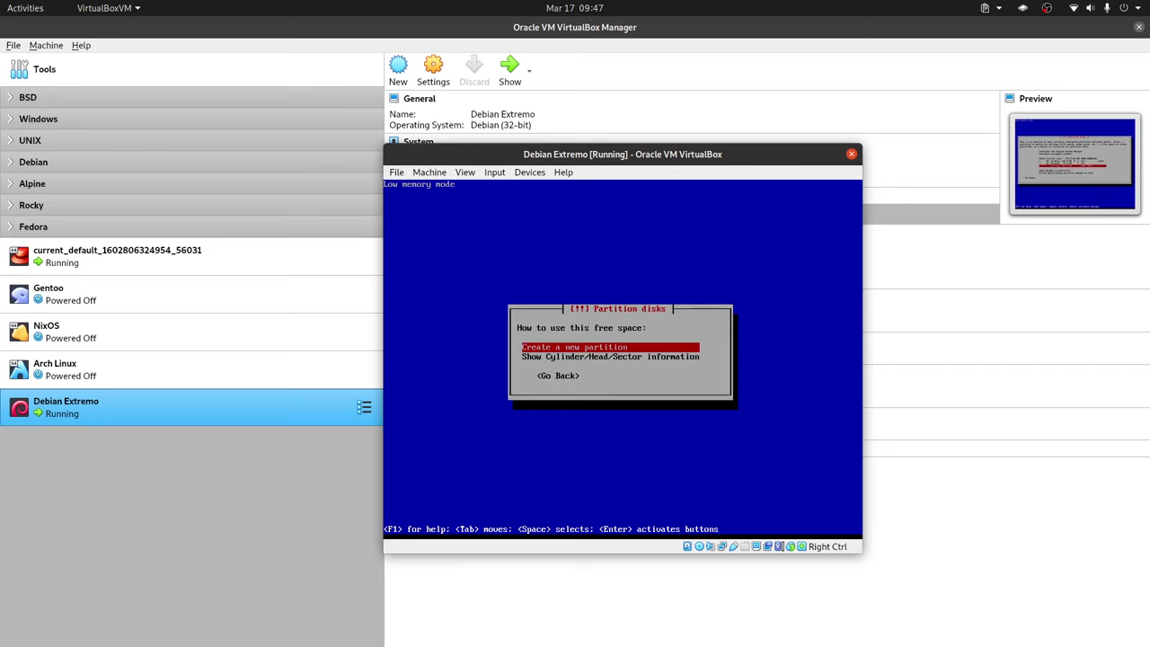
pyautogui.press('Return')
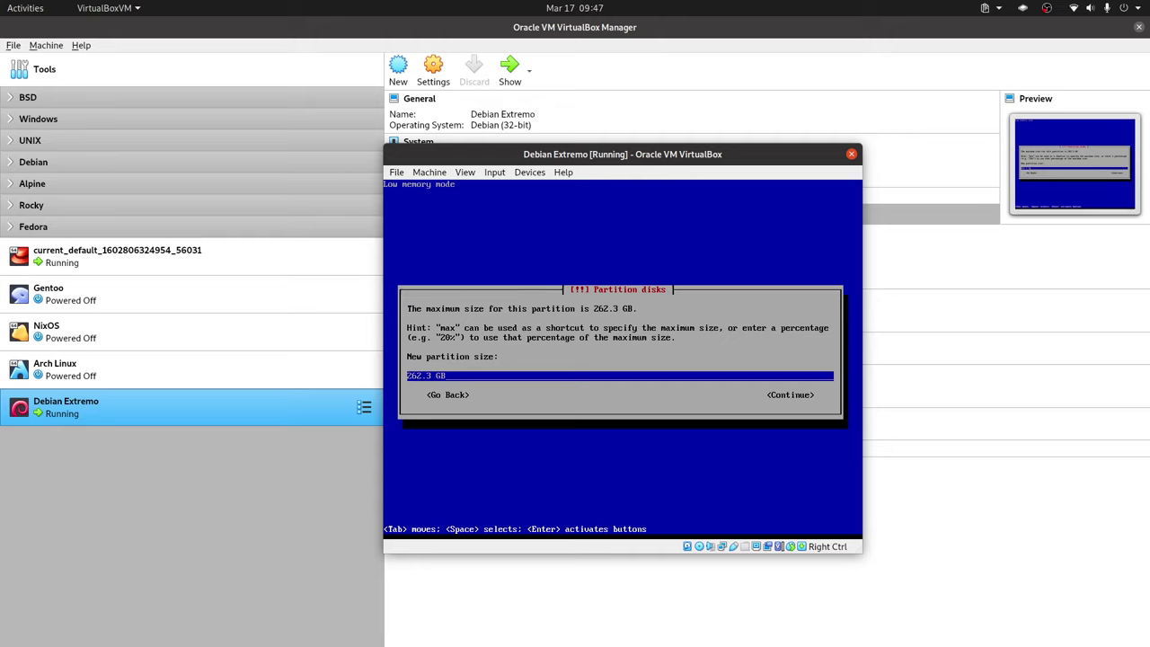
pyautogui.press('BackSpace')
pyautogui.press('BackSpace')
pyautogui.press('Tab')
pyautogui.press('Return')
pyautogui.press('Return')
pyautogui.press('Return')
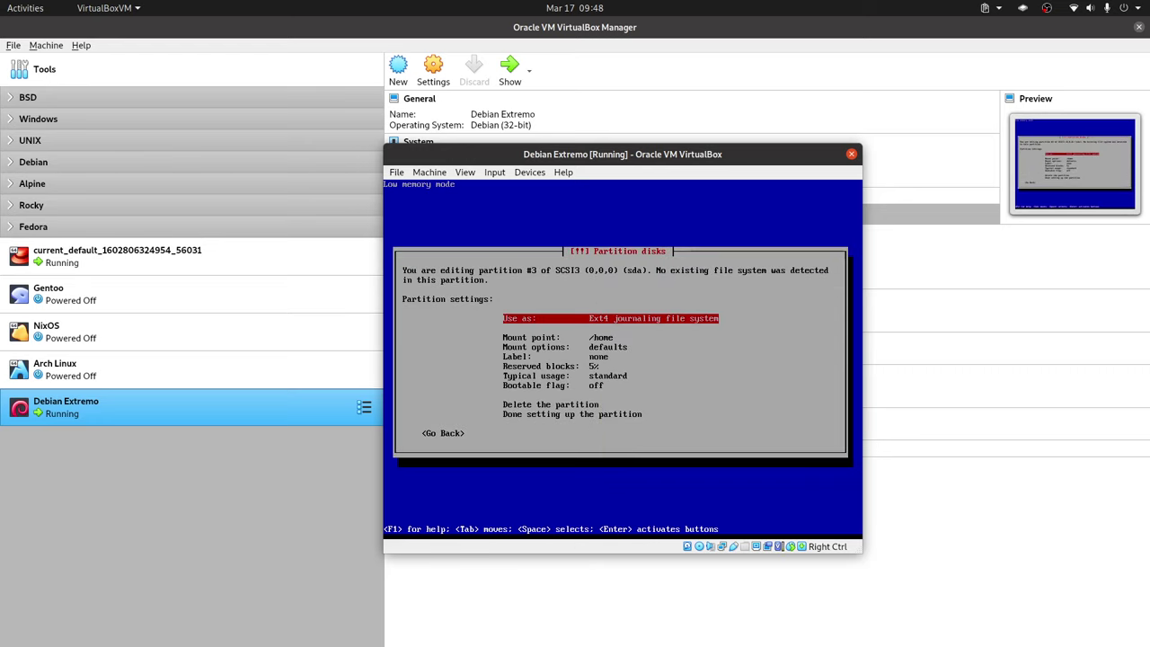
# Step: Format partition #3 as XFS for /home and finish its setup
pyautogui.press('Return')
pyautogui.press('Down')
pyautogui.press('Down')
pyautogui.press('Down')
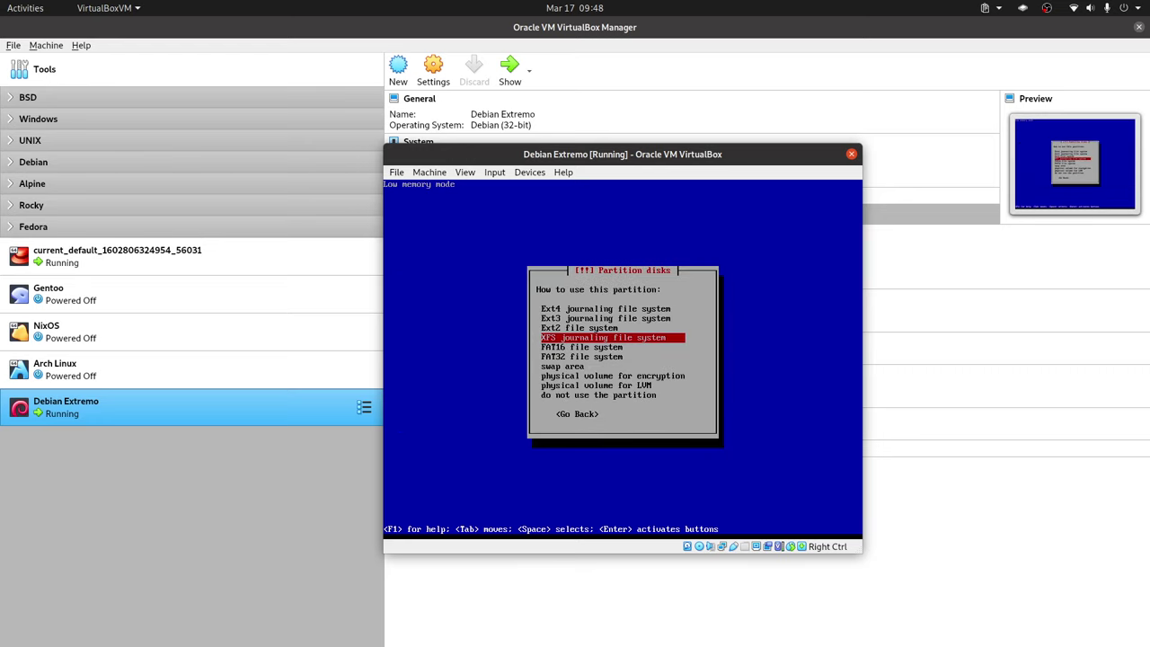
pyautogui.press('Return')
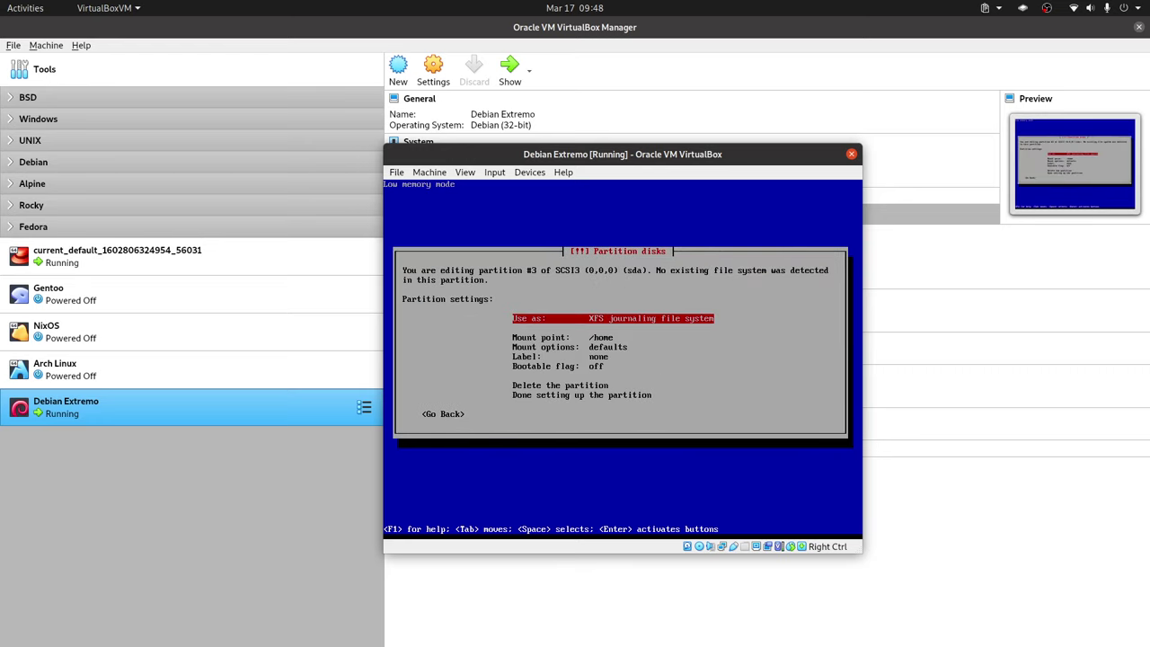
pyautogui.press('Down')
pyautogui.press('Up')
pyautogui.press('Down')
pyautogui.press('Down')
pyautogui.press('Down')
pyautogui.press('Down')
pyautogui.press('Down')
pyautogui.press('Down')
pyautogui.press('Return')
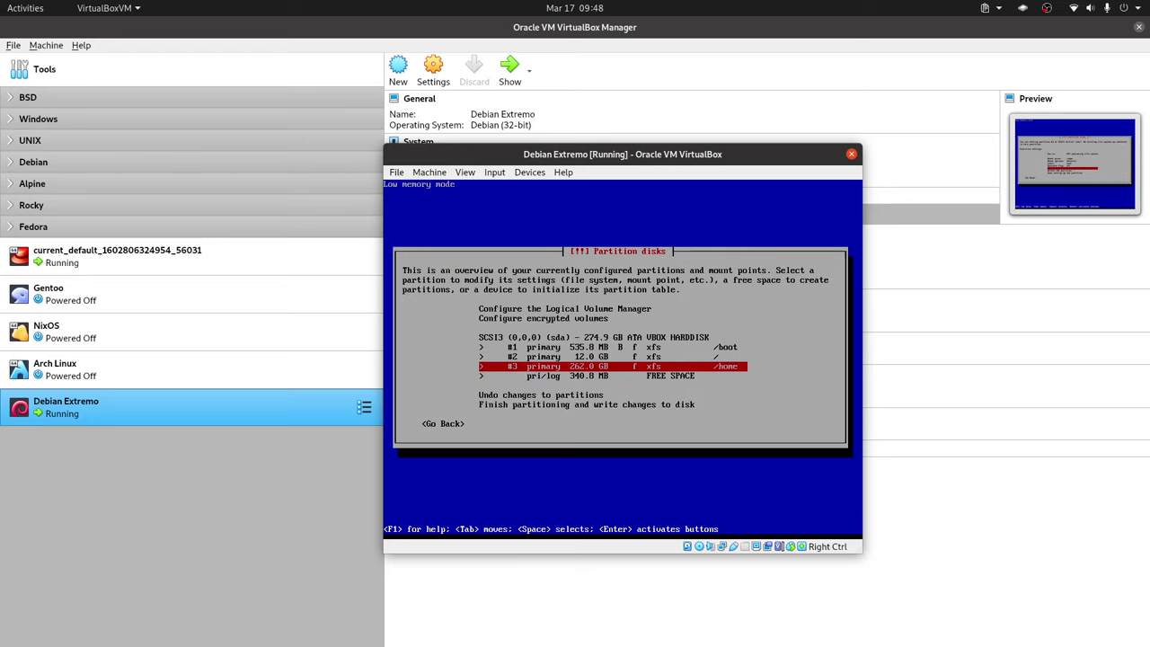
# Step: Create a primary partition using the full remaining 340.8 MB of free space
pyautogui.press('Down')
pyautogui.press('Return')
pyautogui.press('Return')
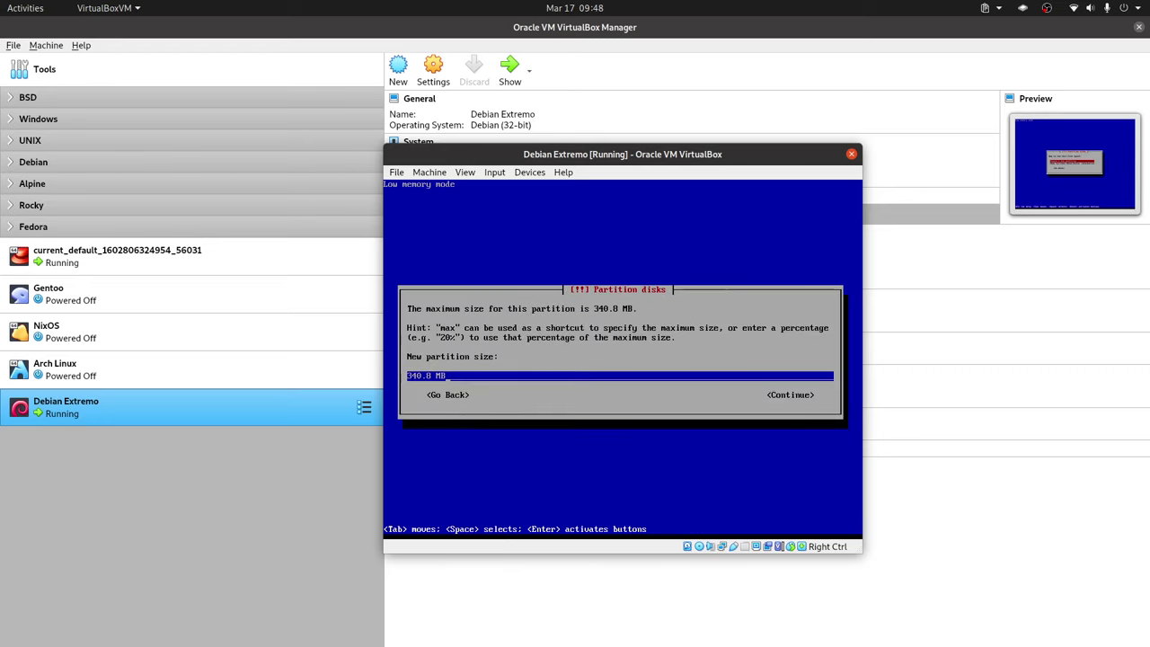
pyautogui.press('Tab')
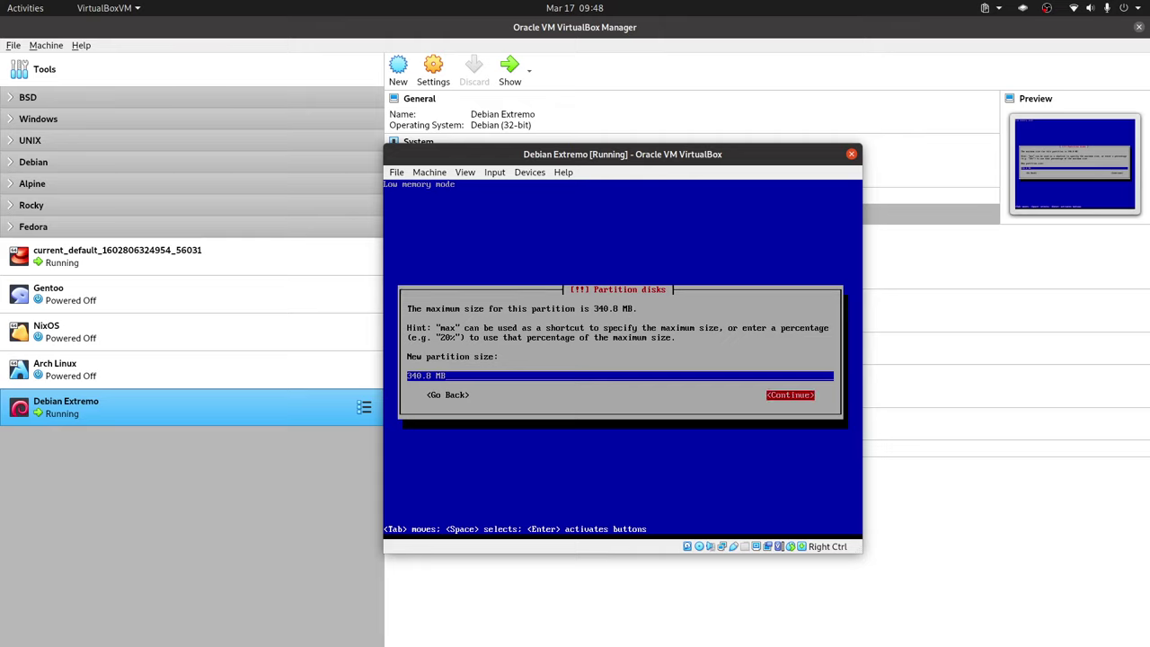
pyautogui.press('Return')
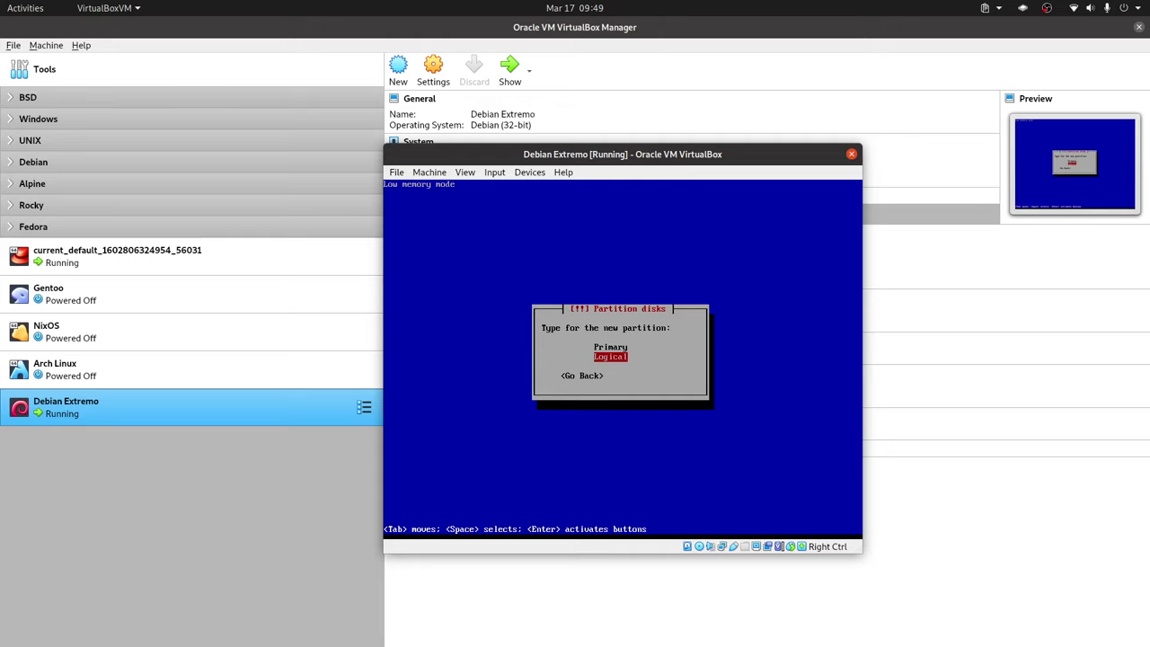
pyautogui.press('Up')
pyautogui.press('Return')
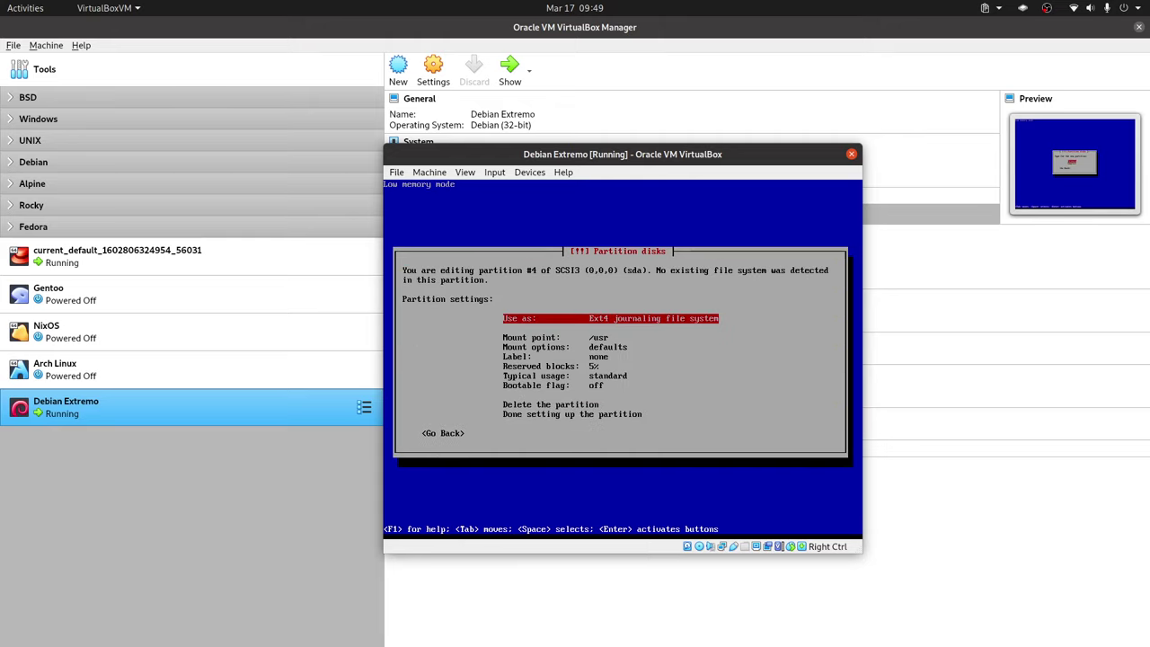
# Step: Use partition #4 as swap area and finish its setup
pyautogui.press('Down')
pyautogui.press('Up')
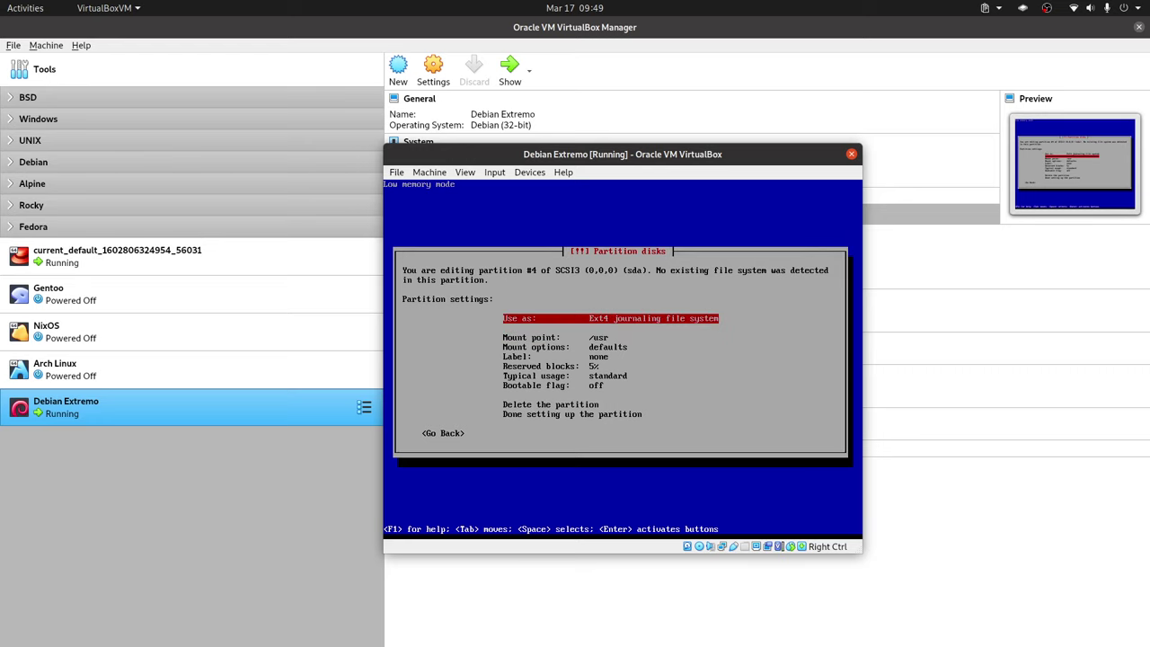
pyautogui.press('Return')
pyautogui.press('Down')
pyautogui.press('Down')
pyautogui.press('Down')
pyautogui.press('Down')
pyautogui.press('Down')
pyautogui.press('Down')
pyautogui.press('Return')
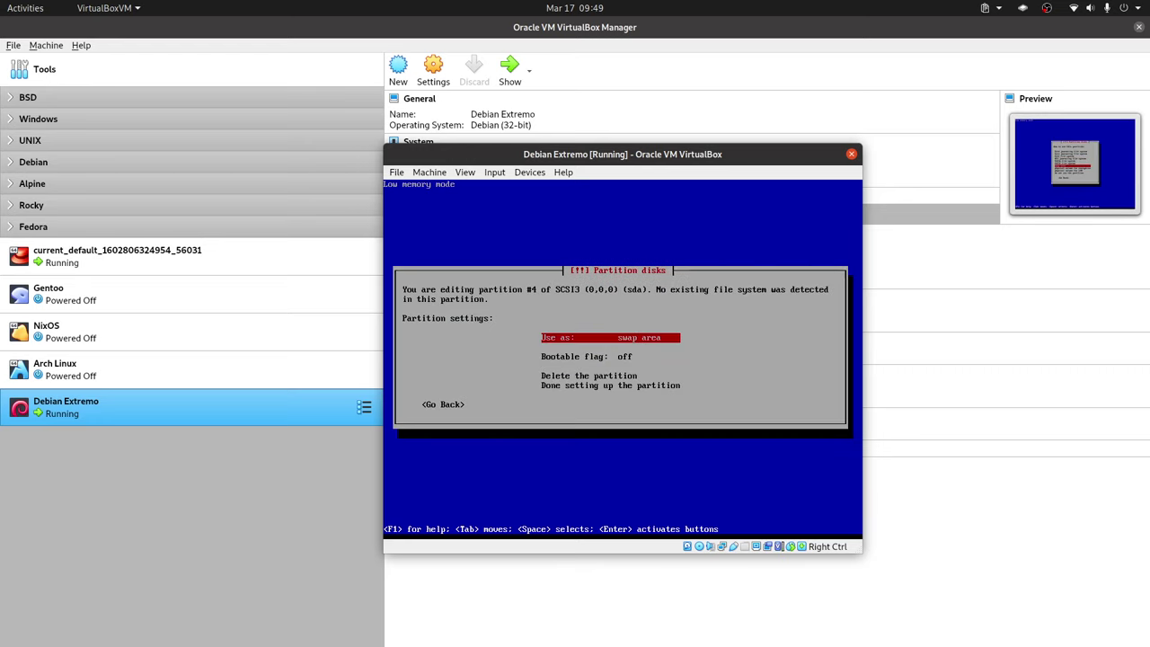
pyautogui.press('Down')
pyautogui.press('Down')
pyautogui.press('Down')
pyautogui.press('Return')
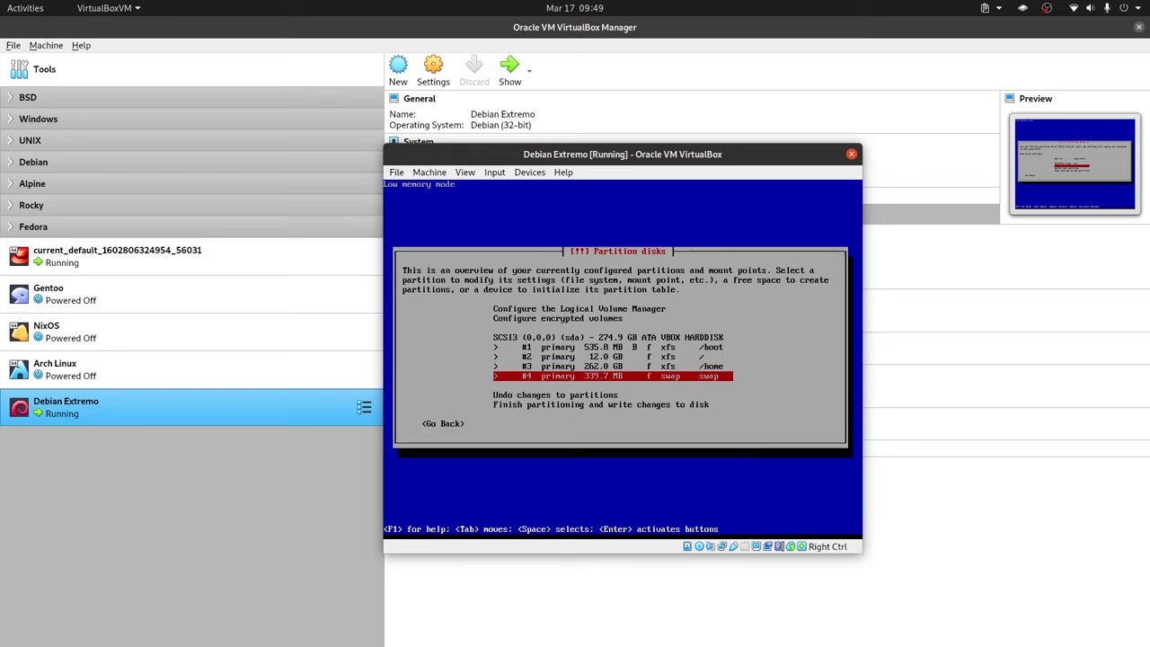
pyautogui.press('Down')
pyautogui.press('Down')
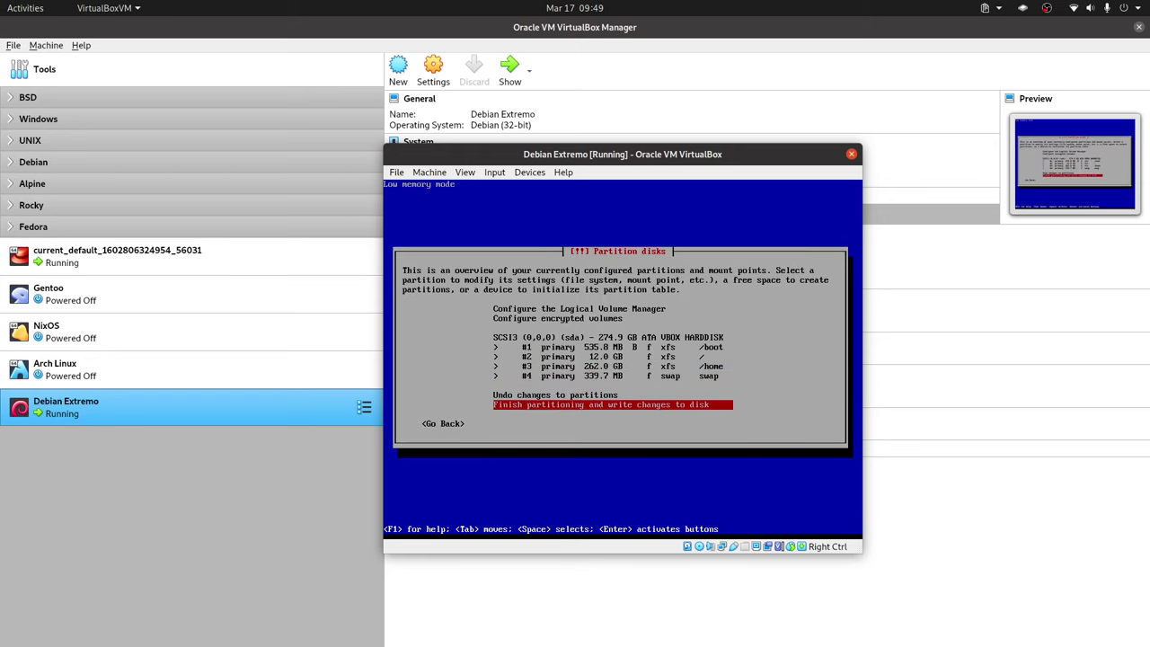
# Step: Finish partitioning and confirm writing the four partitions to disk, starting the base system install
pyautogui.press('Return')
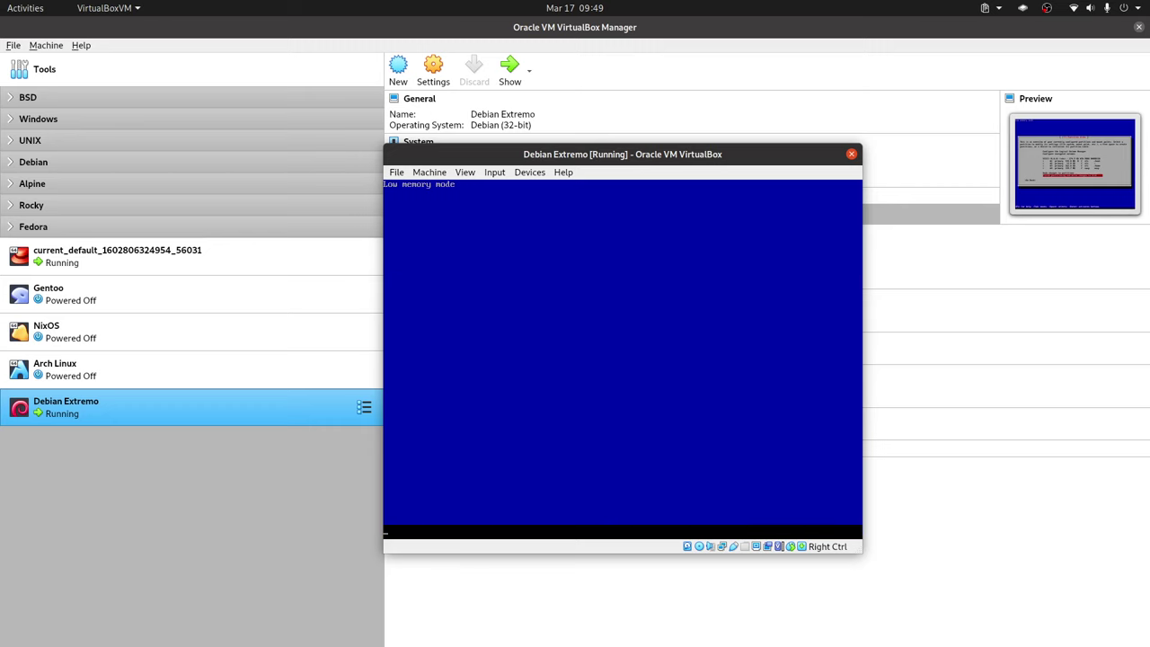
pyautogui.press('Tab')
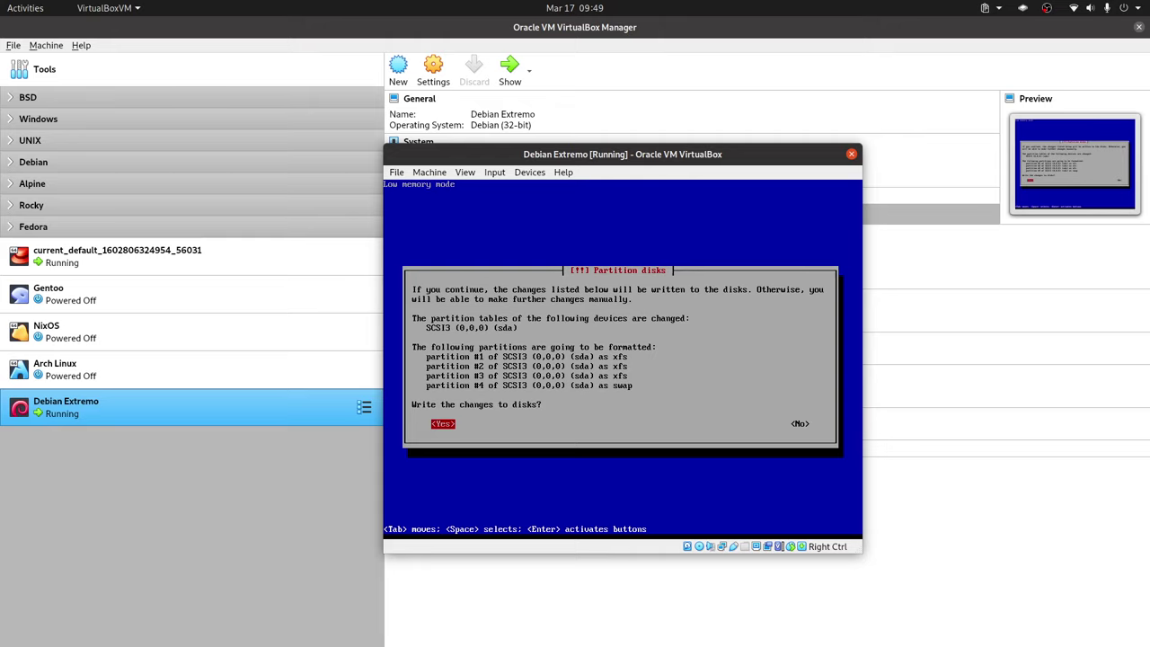
pyautogui.press('Return')
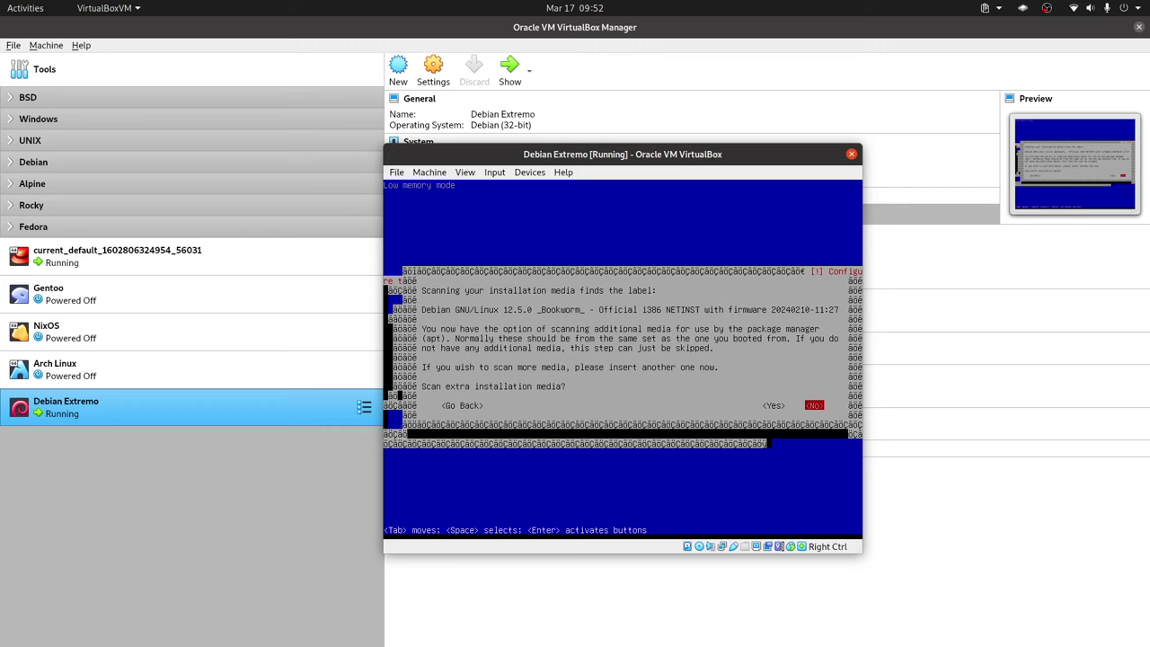
# Step: Skip extra media scanning and choose Argentina's deb.debian.org mirror, leaving the proxy blank
pyautogui.press('Return')
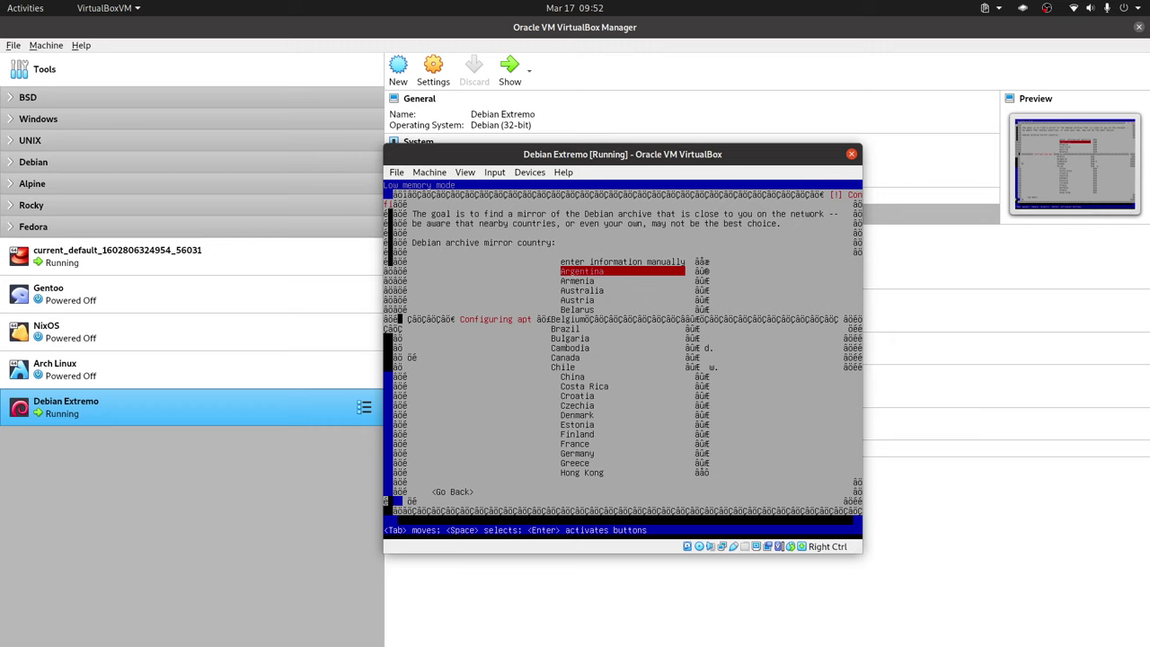
pyautogui.press('Down')
pyautogui.press('Down')
pyautogui.press('Down')
pyautogui.press('Down')
pyautogui.press('Down')
pyautogui.press('Up')
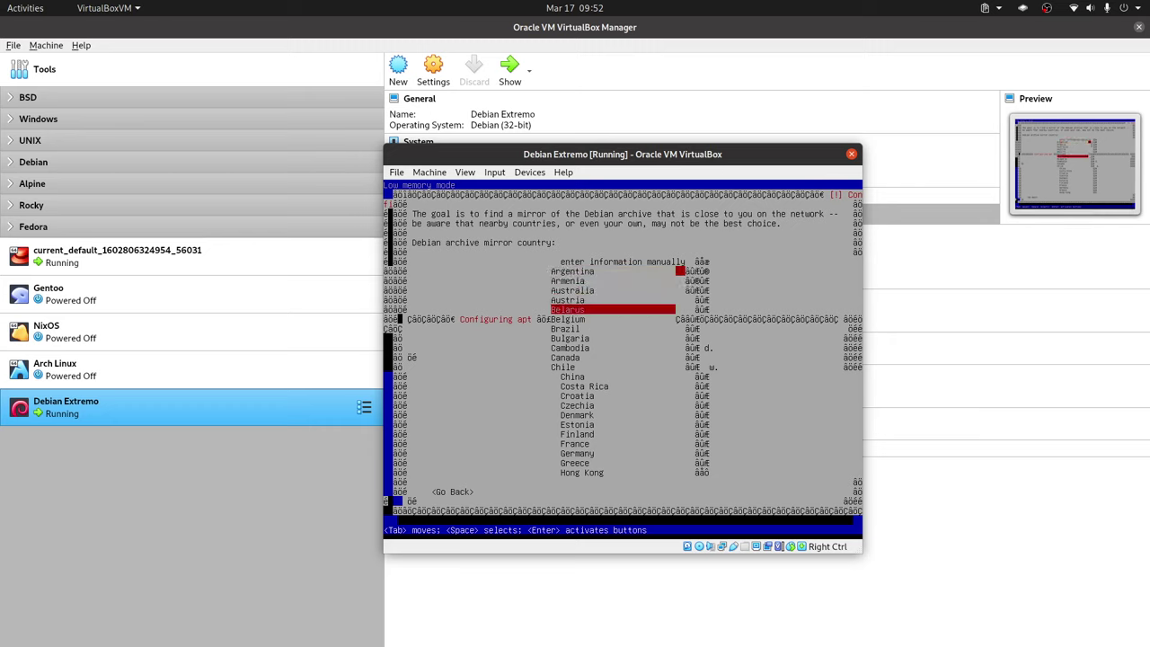
pyautogui.press('Up')
pyautogui.press('Up')
pyautogui.press('Up')
pyautogui.press('Up')
pyautogui.press('Return')
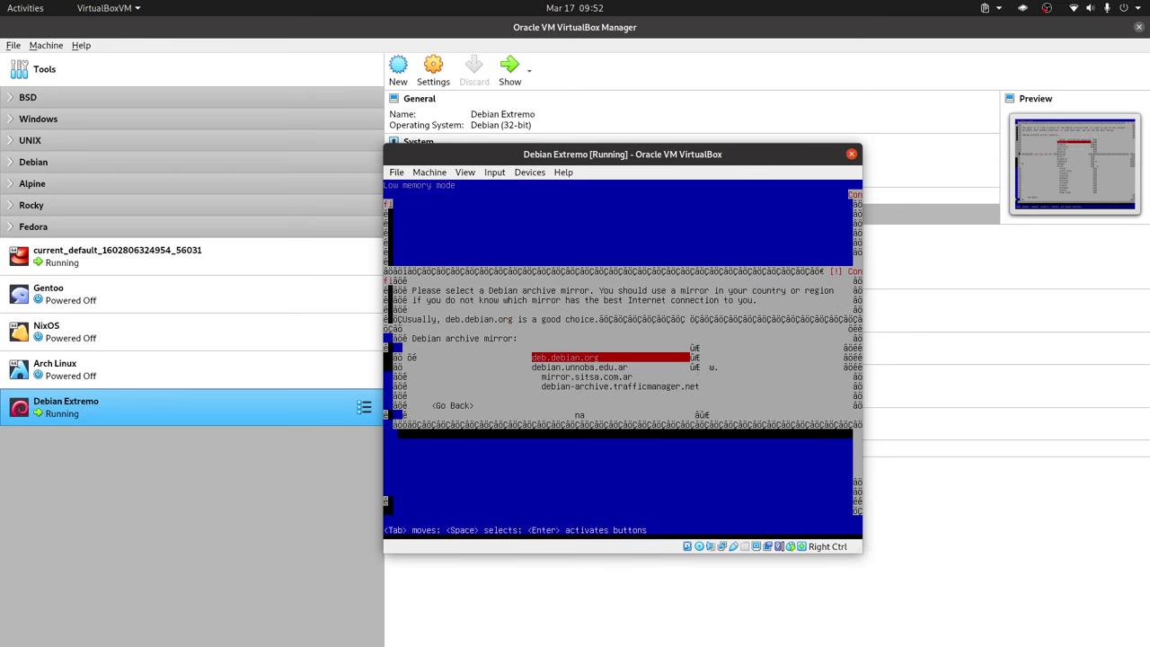
pyautogui.press('Return')
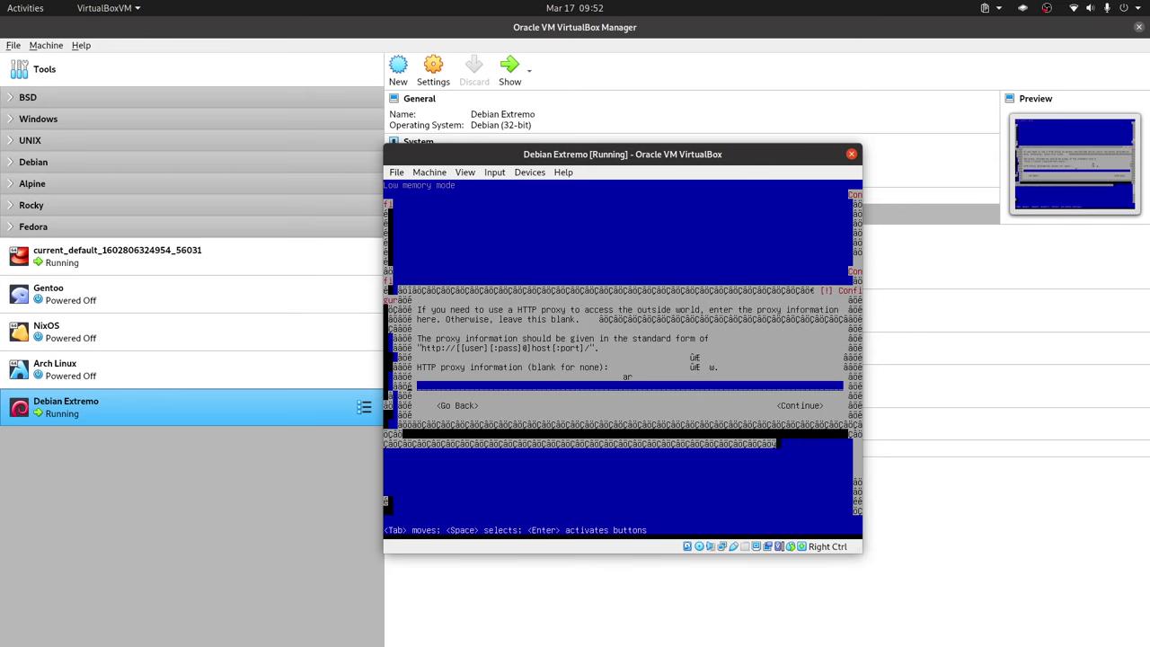
pyautogui.press('Tab')
# Step: Continue without an HTTP proxy and let the installer run to the popularity-contest prompt
pyautogui.press('Return')
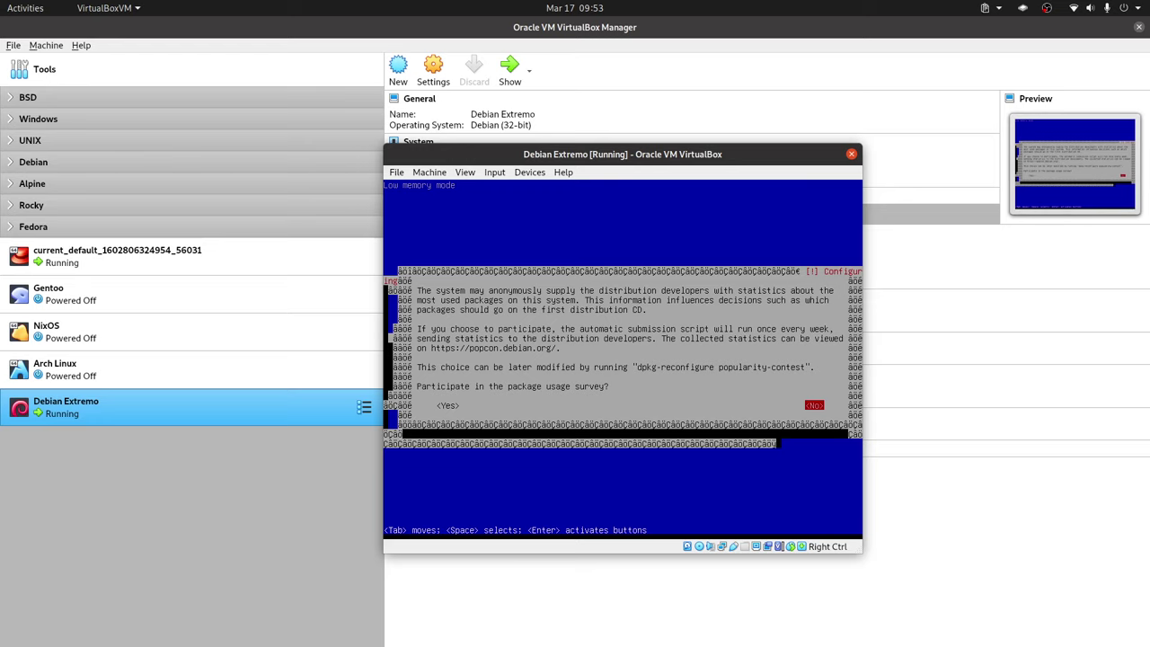
# Step: Answer No to the popularity-contest survey and wait for the software selection screen
pyautogui.press('Return')
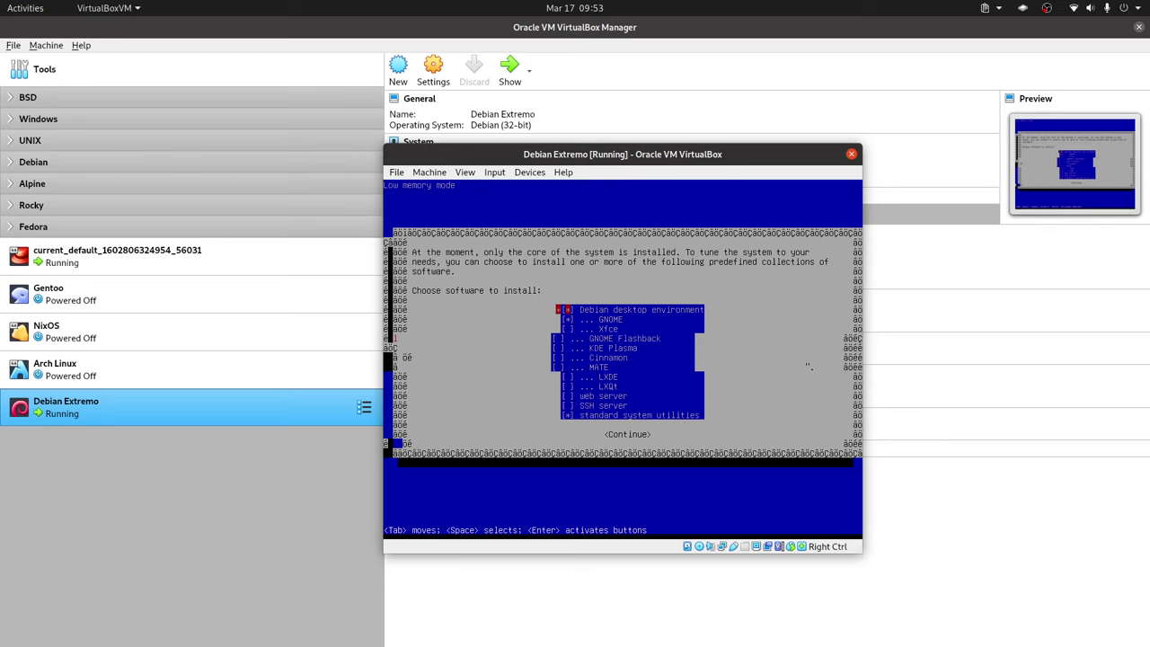
# Step: Confirm the GNOME software selection, let packages install, and accept installing GRUB on the primary drive
pyautogui.press('Down')
pyautogui.press('Down')
pyautogui.press('Down')
pyautogui.press('Down')
pyautogui.press('Down')
pyautogui.press('Down')
pyautogui.press('Down')
pyautogui.press('Down')
pyautogui.press('Down')
pyautogui.press('Down')
pyautogui.press('Tab')
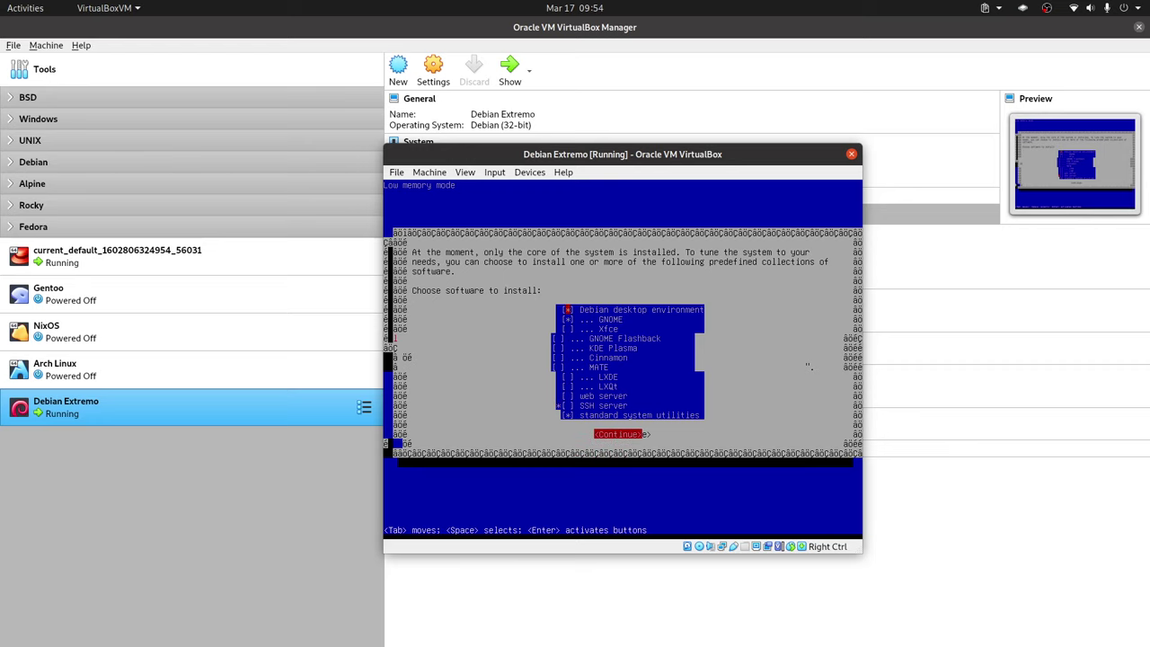
pyautogui.press('Return')
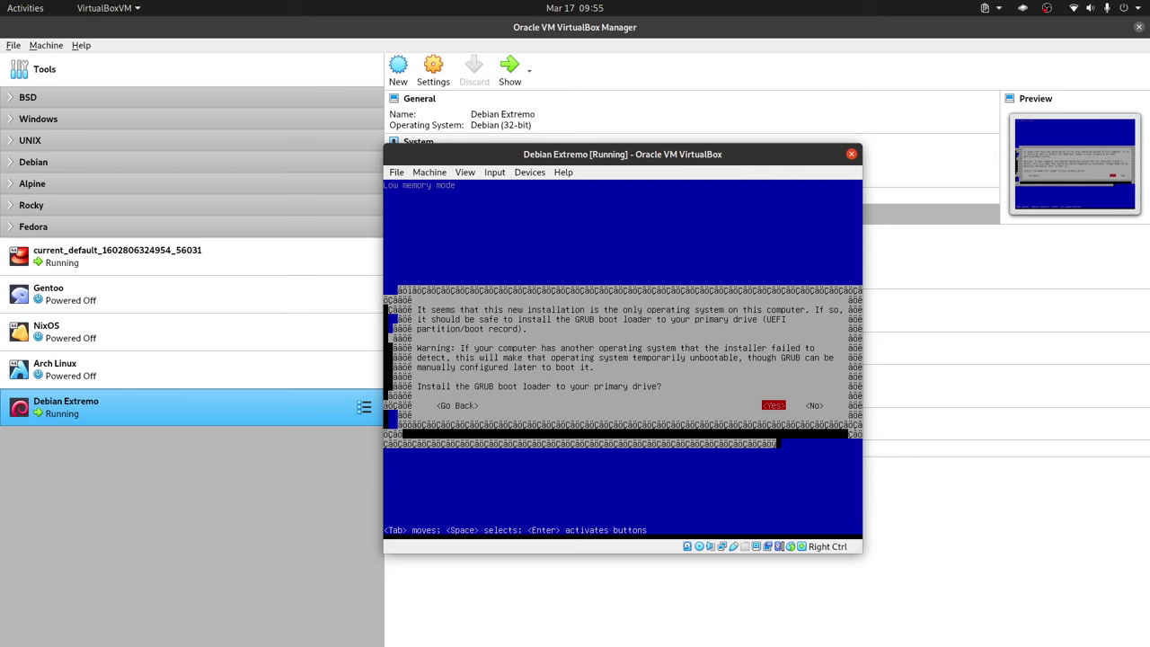
pyautogui.press('Return')
# Step: Install the GRUB boot loader on /dev/sda to complete the installation
pyautogui.press('Down')
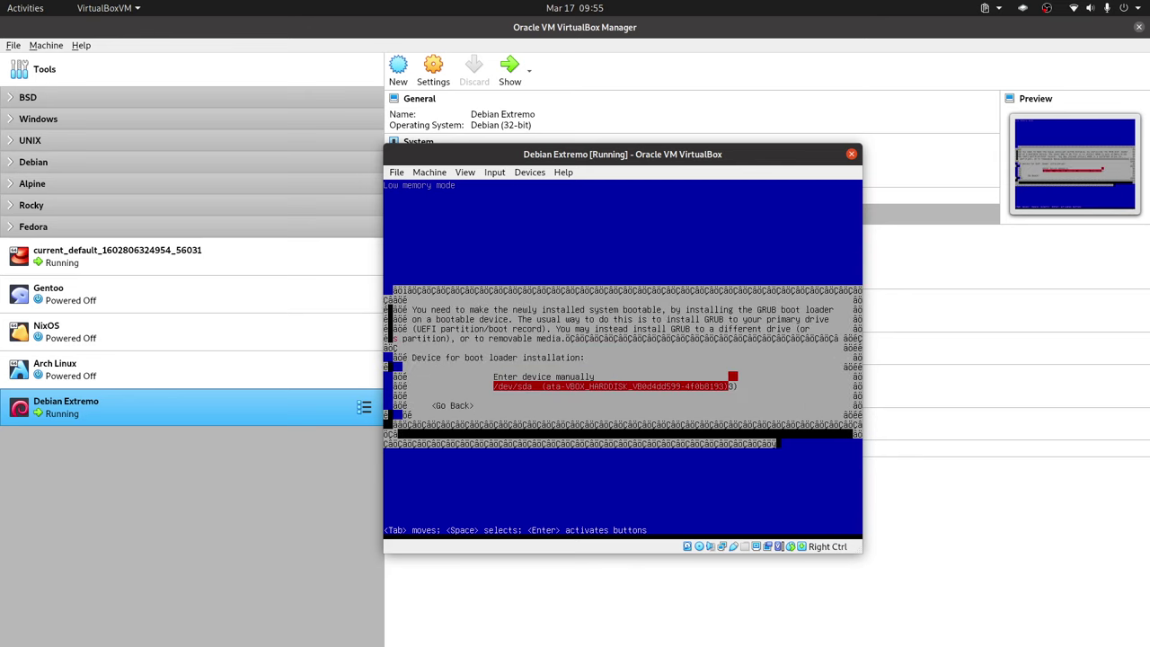
pyautogui.press('Return')
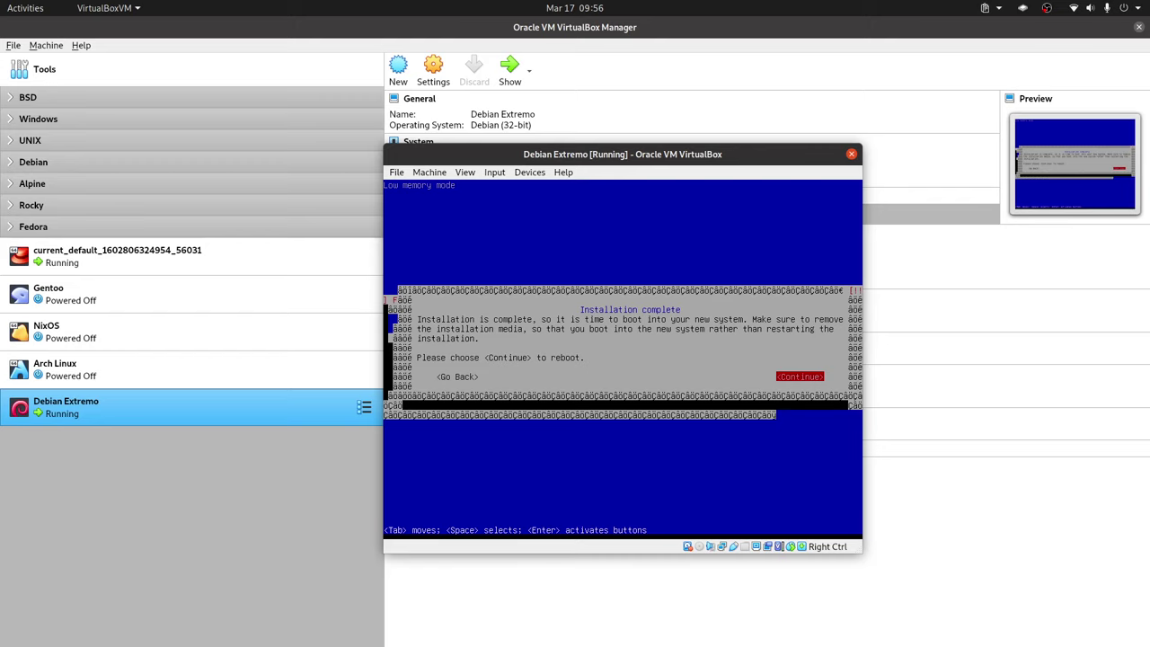
# Step: Reboot the VM and boot Debian GNU/Linux from the GRUB menu
pyautogui.press('Return')
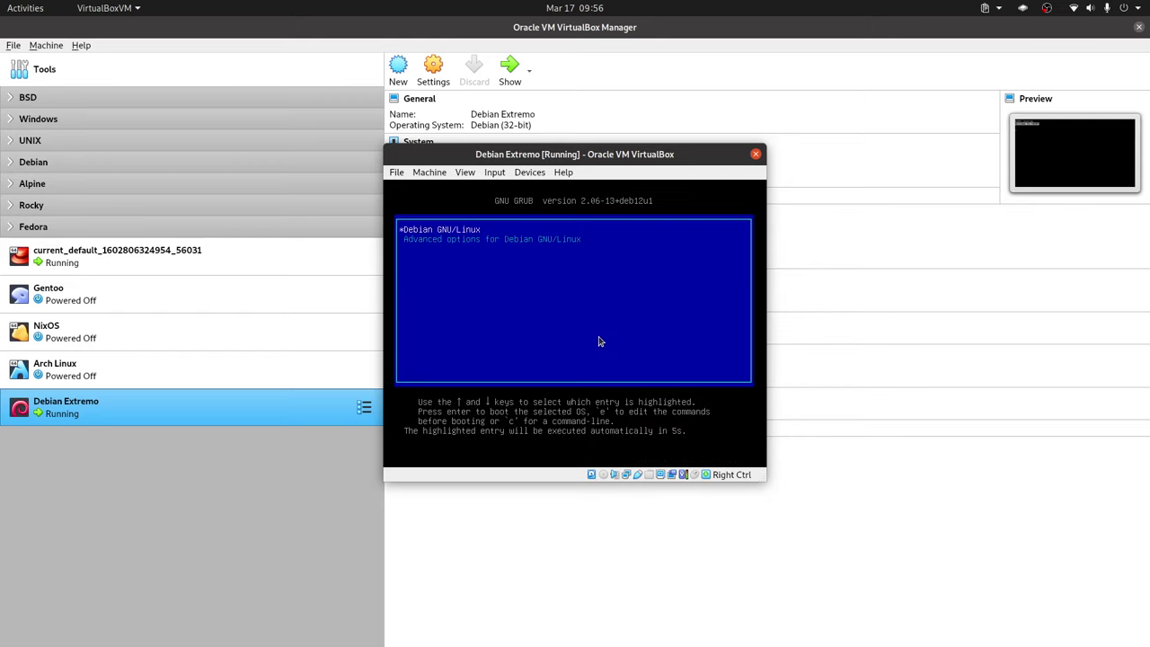
pyautogui.press('Return')
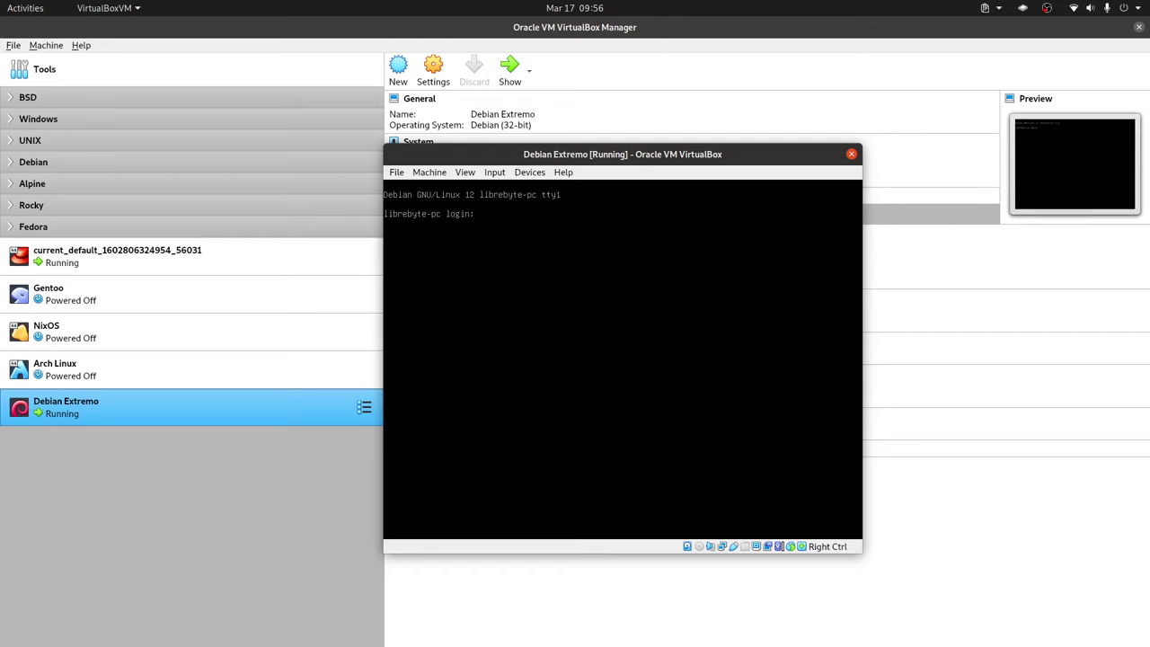
# Step: Log in with the user account, ping 1.1.1.1 until stopped, and display /proc/cpuinfo
pyautogui.write('librebyte')
pyautogui.press('Return')
pyautogui.press('Return')
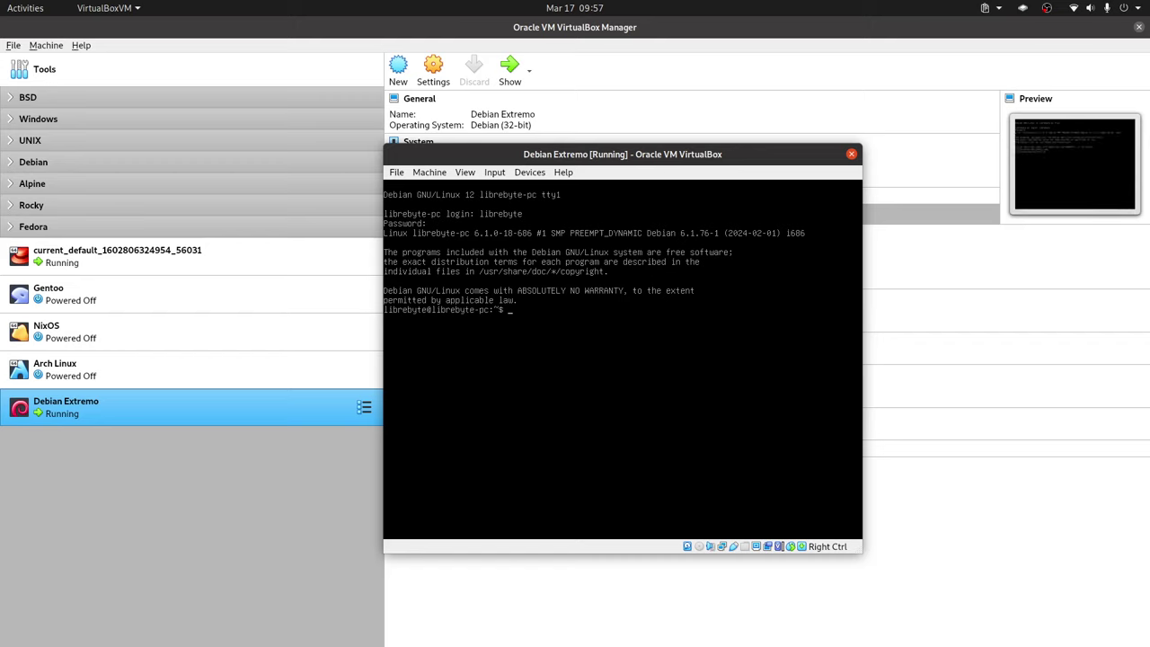
pyautogui.write('ping 1.1.1.1')
pyautogui.press('Return')
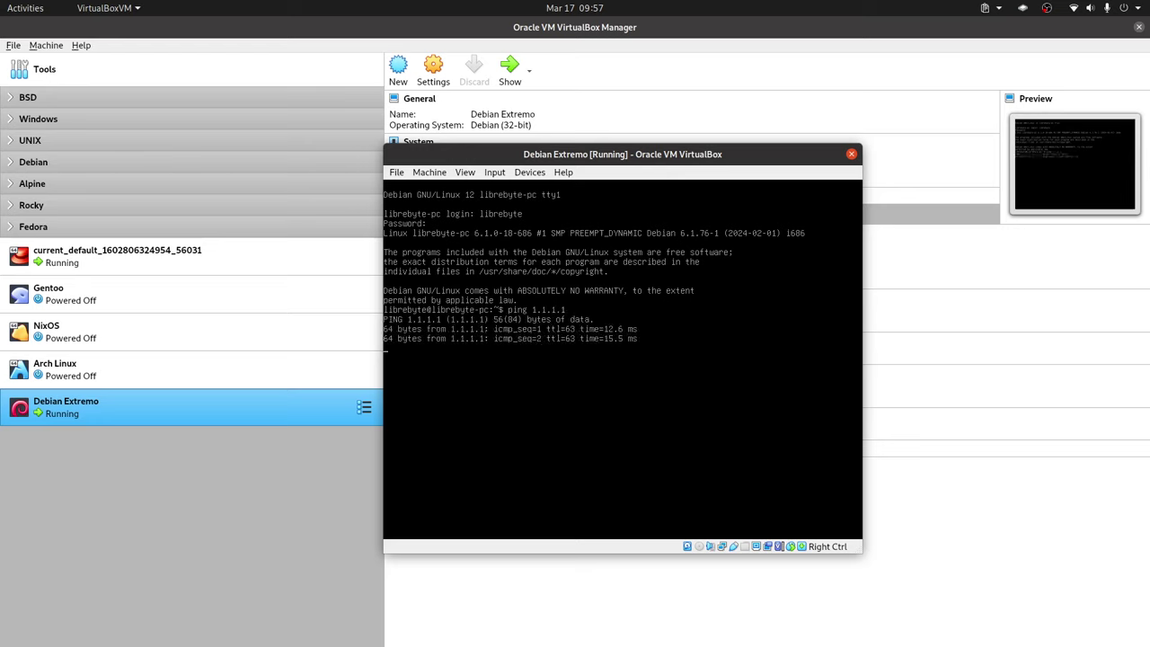
pyautogui.hotkey('ctrl', 'c')
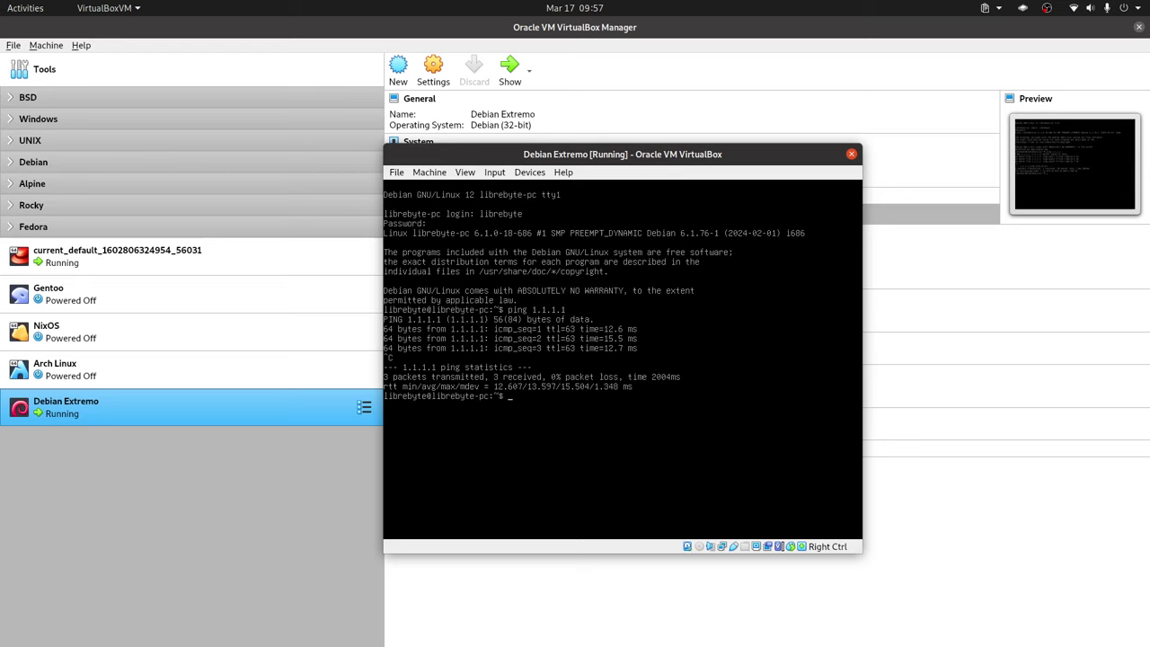
pyautogui.write('cat /proc/cpuinfo')
pyautogui.press('Return')
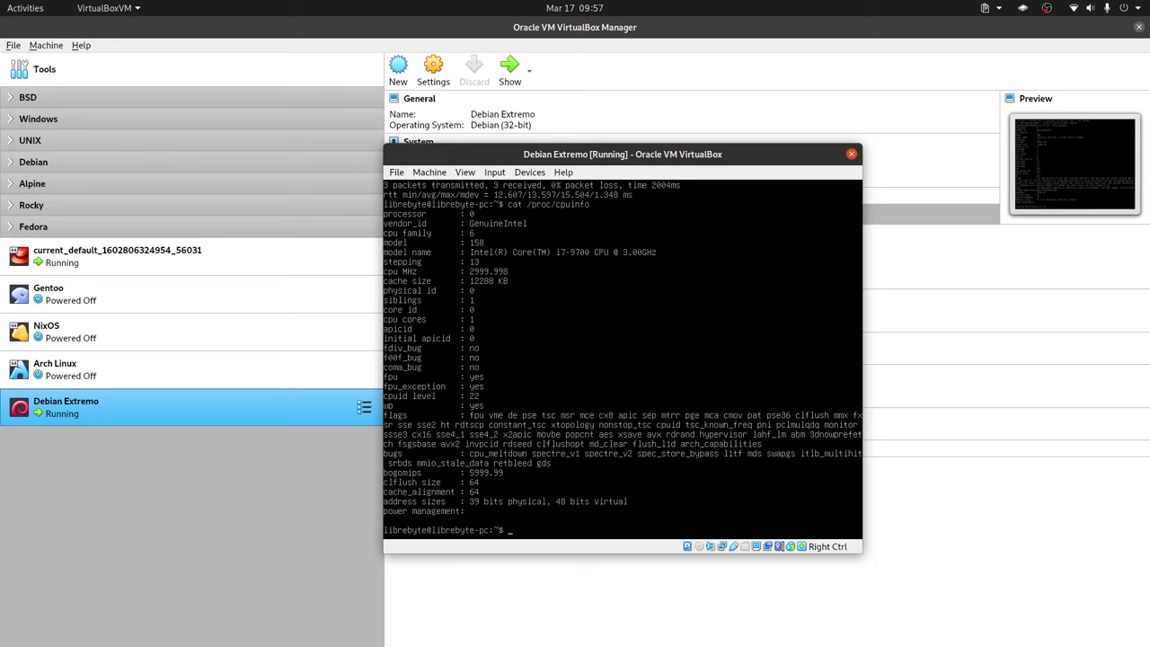
# Step: Run arch to confirm i686, then echo $LONG_BIT, which prints a blank line, and recall it
pyautogui.write('rch')
pyautogui.press('Return')
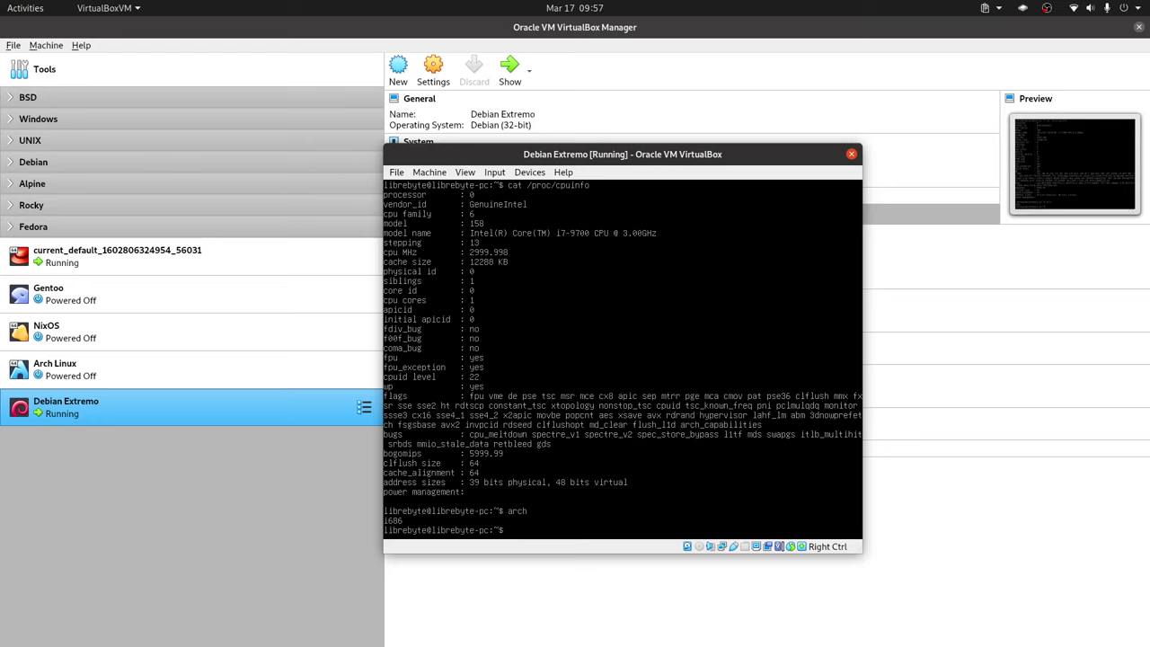
pyautogui.write('echo LONTG')
pyautogui.press('BackSpace')
pyautogui.write('%')
pyautogui.press('BackSpace')
pyautogui.write('$LONG_BIT')
pyautogui.press('Return')
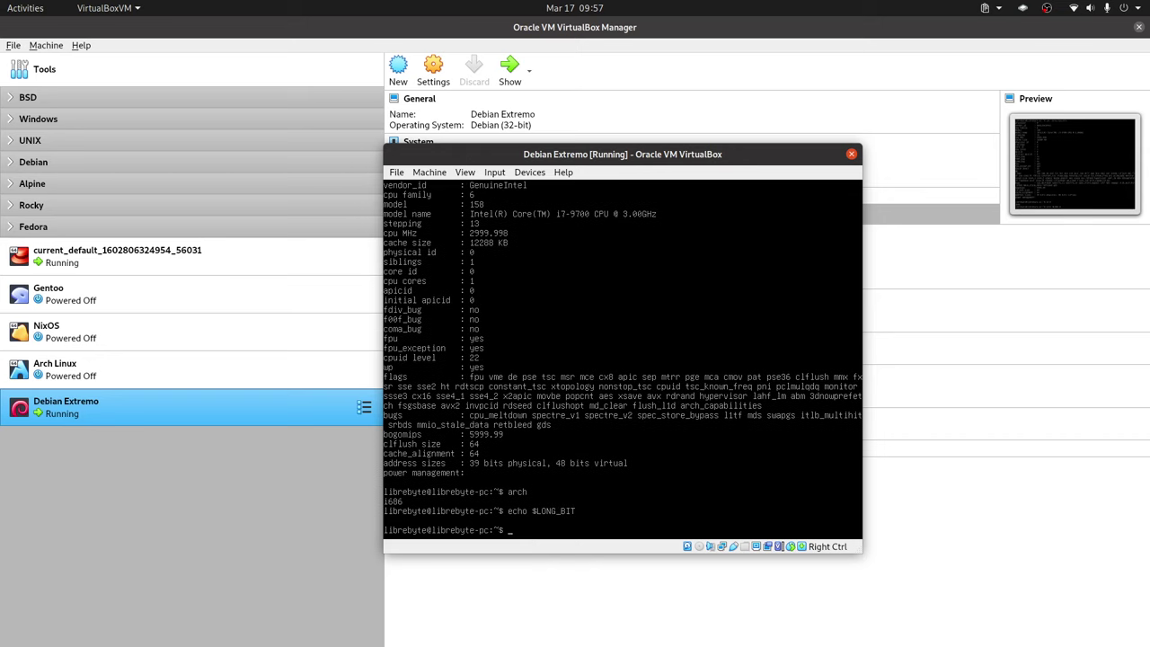
pyautogui.press('Up')
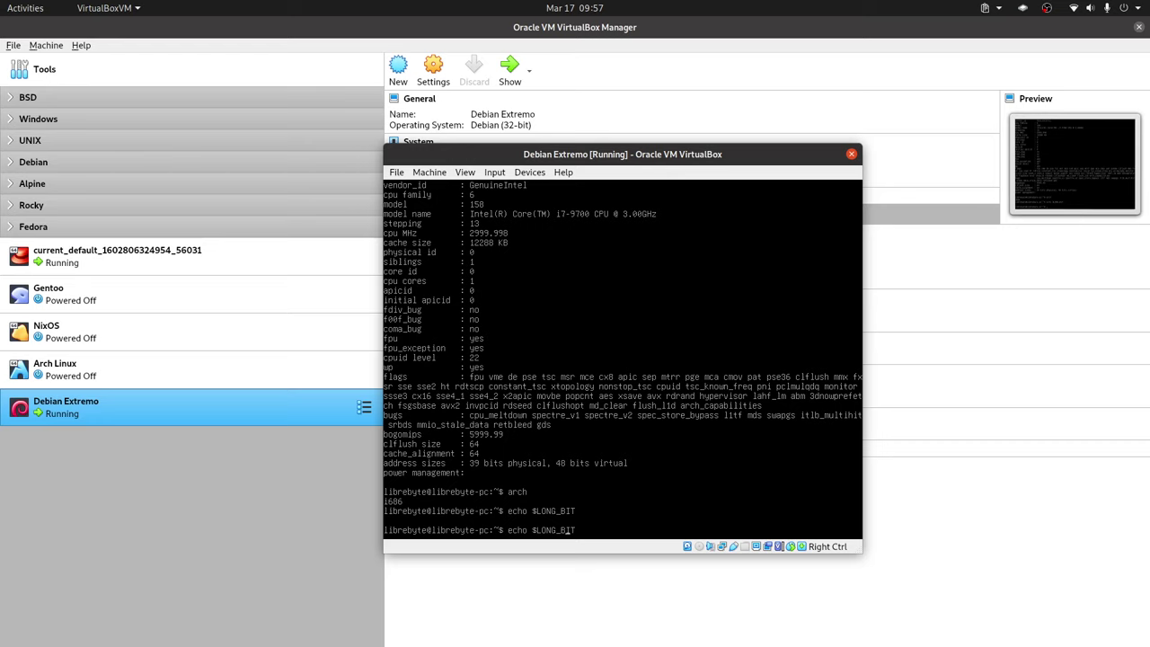
pyautogui.press('BackSpace')
pyautogui.press('BackSpace')
pyautogui.press('BackSpace')
pyautogui.press('BackSpace')
pyautogui.press('BackSpace')
pyautogui.press('BackSpace')
# Step: Set the VM window to Always on Top and switch to Chromium
pyautogui.rightClick(597, 157)
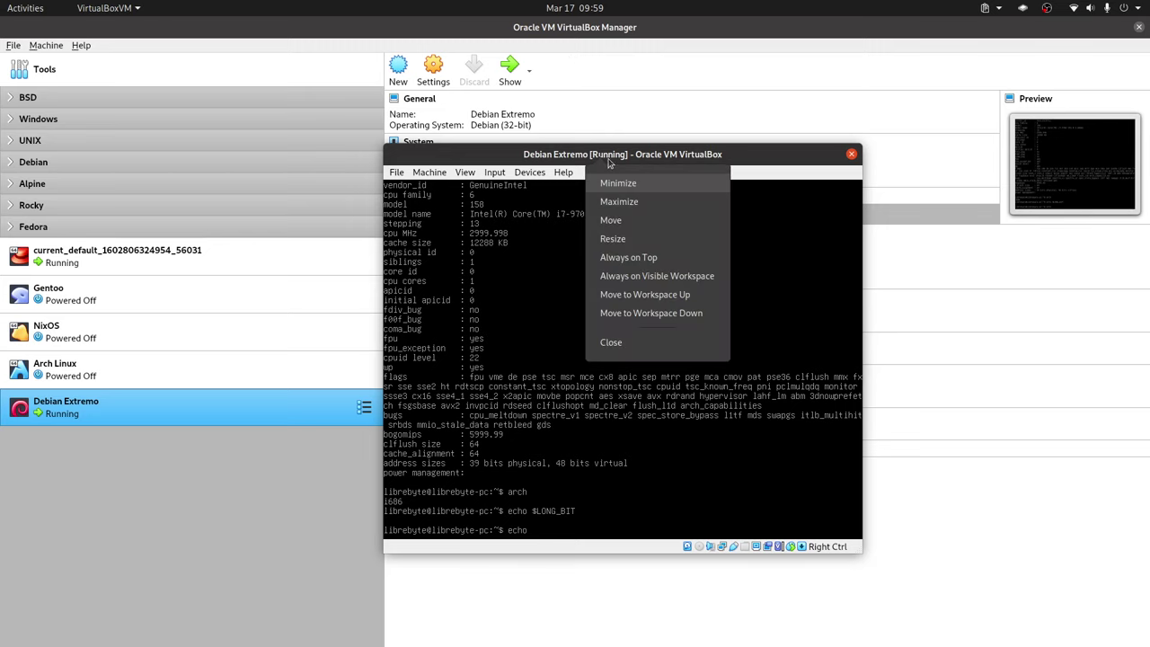
pyautogui.click(645, 257)
pyautogui.hotkey('alt', 'Tab')
pyautogui.hotkey('alt', 'Tab')
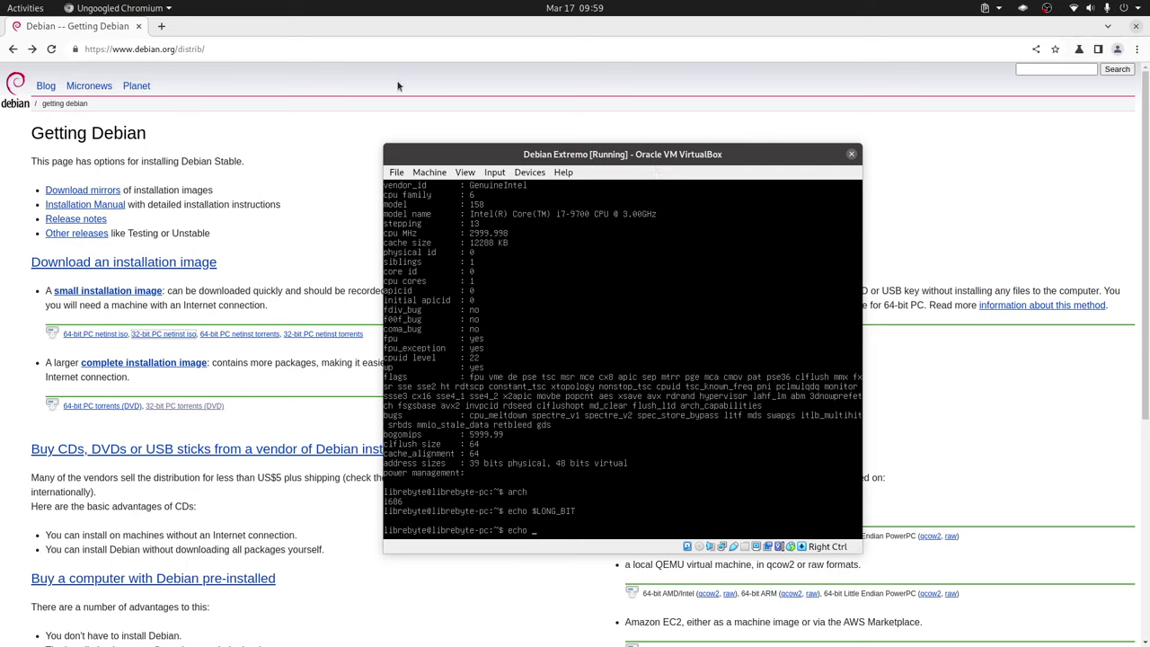
# Step: Search 'constant LONG BIT' on DuckDuckGo in a new browser tab
pyautogui.click(162, 29)
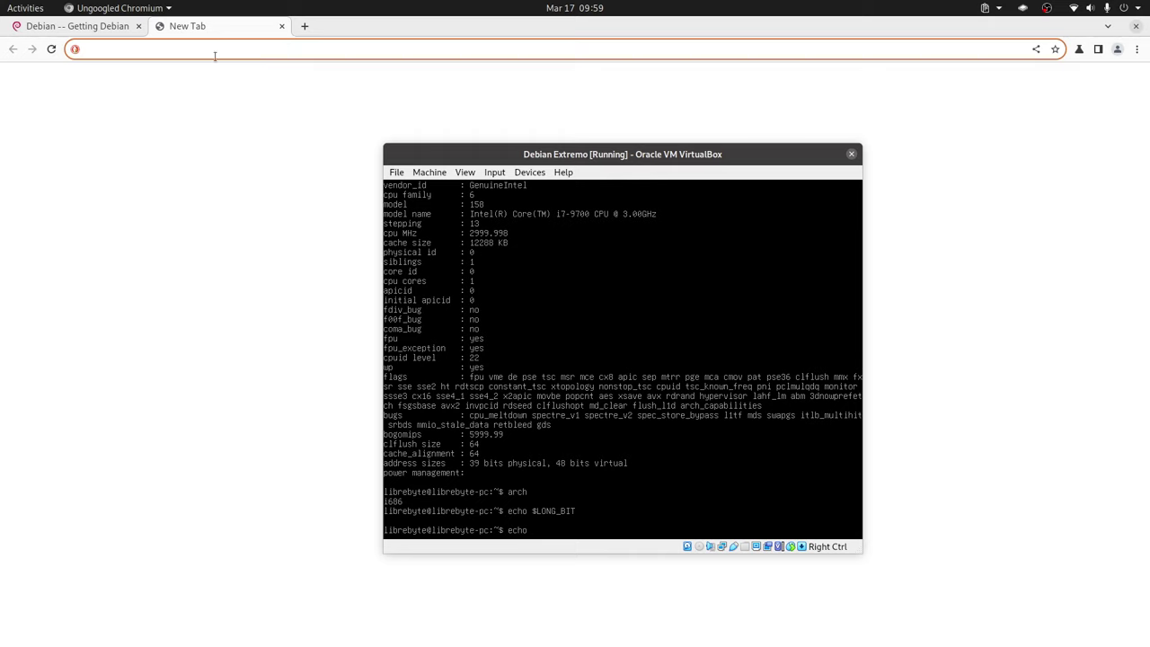
pyautogui.write('constan')
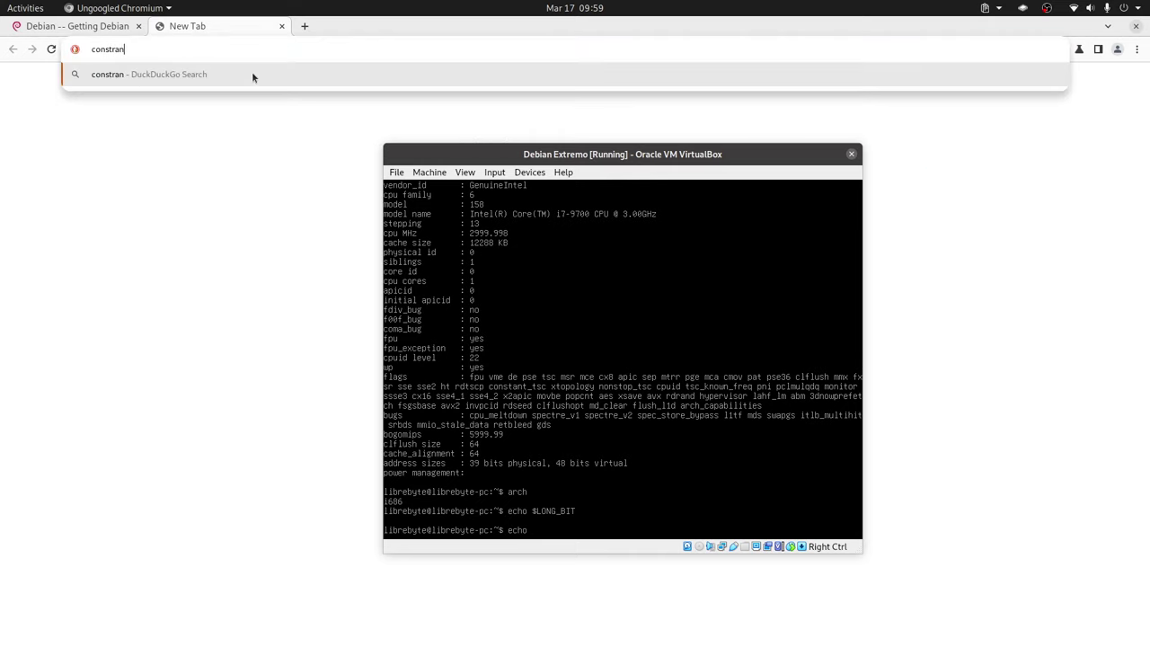
pyautogui.press('BackSpace')
pyautogui.write('nt LONG BIT')
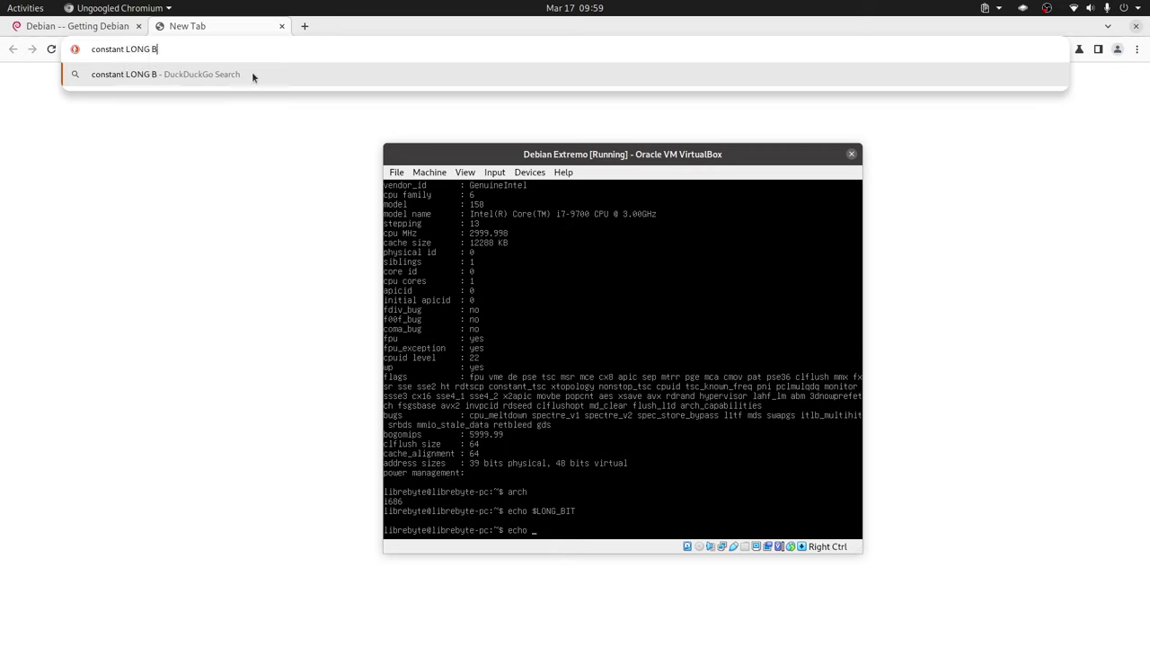
pyautogui.press('BackSpace')
pyautogui.press('Escape')
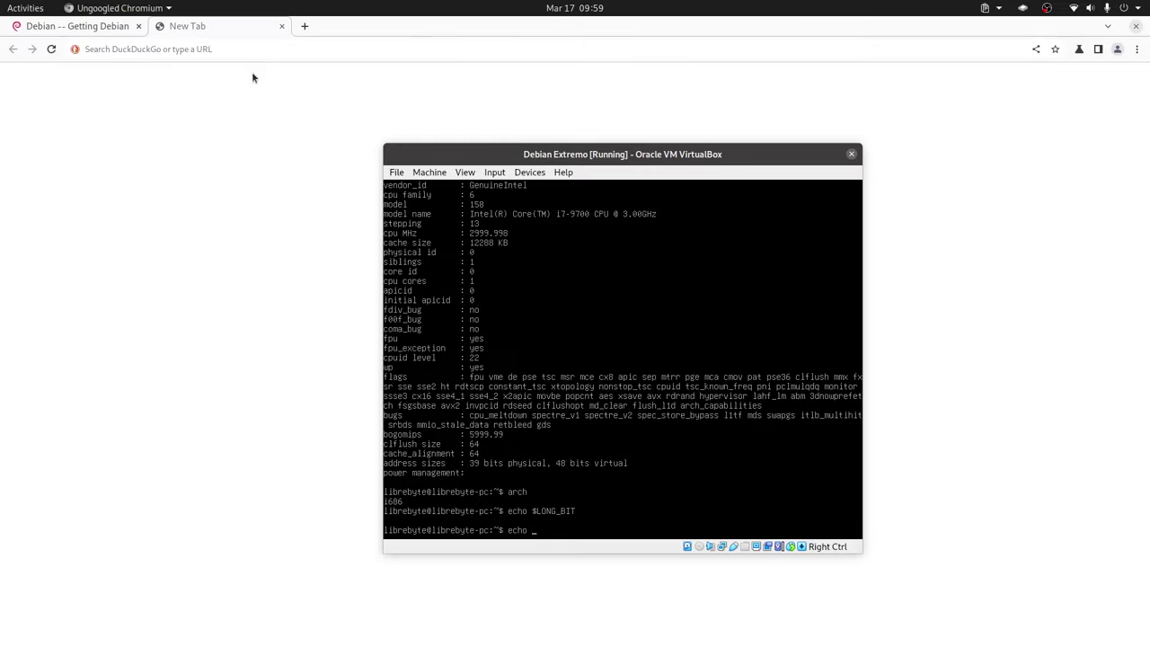
pyautogui.click(220, 48)
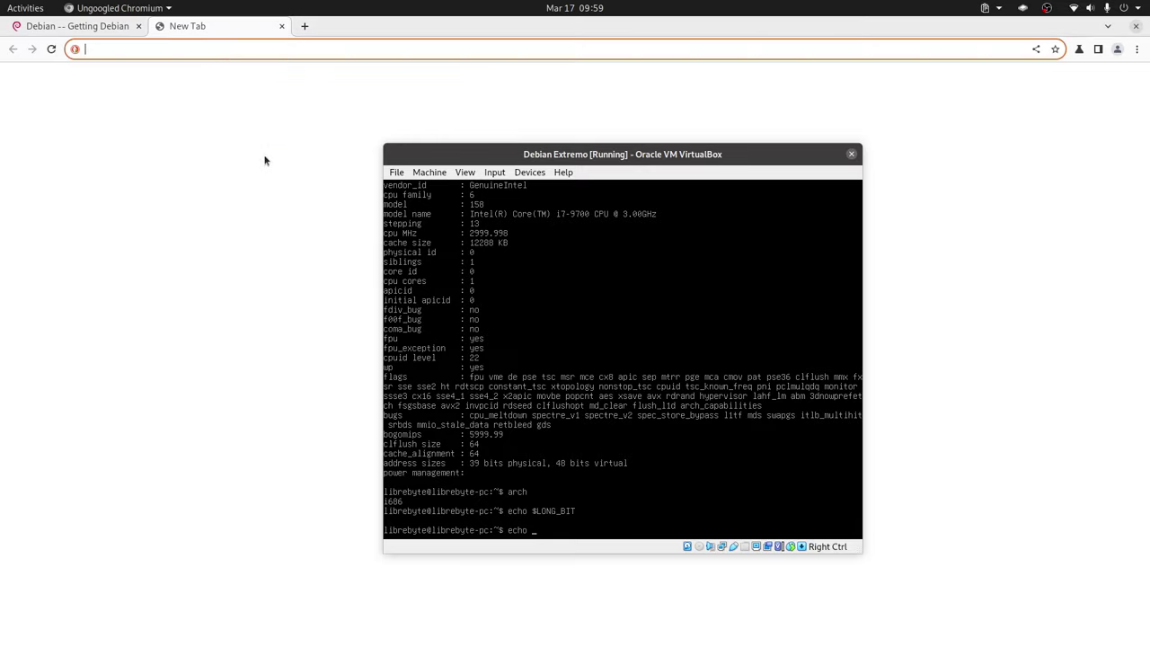
pyautogui.hotkey('alt', 'Tab')
pyautogui.press('Escape')
pyautogui.hotkey('alt', 'Tab')
pyautogui.hotkey('alt', 'shift', 'Tab')
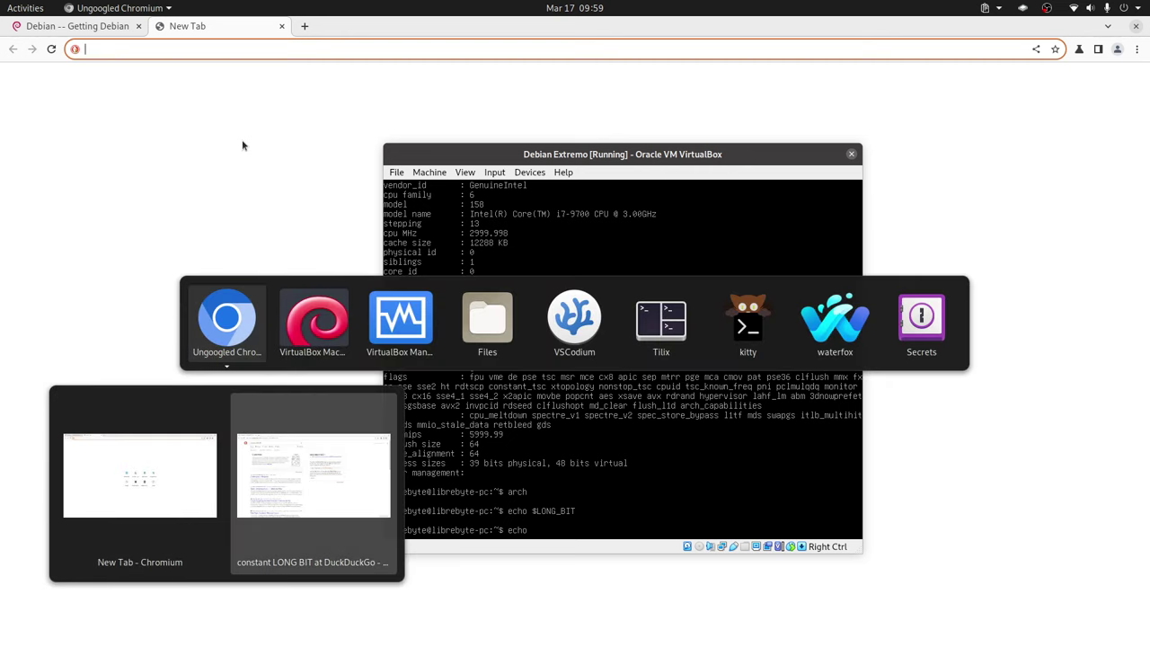
# Step: Scroll through the search results and select the results page address
pyautogui.scroll(-1, 275, 270)
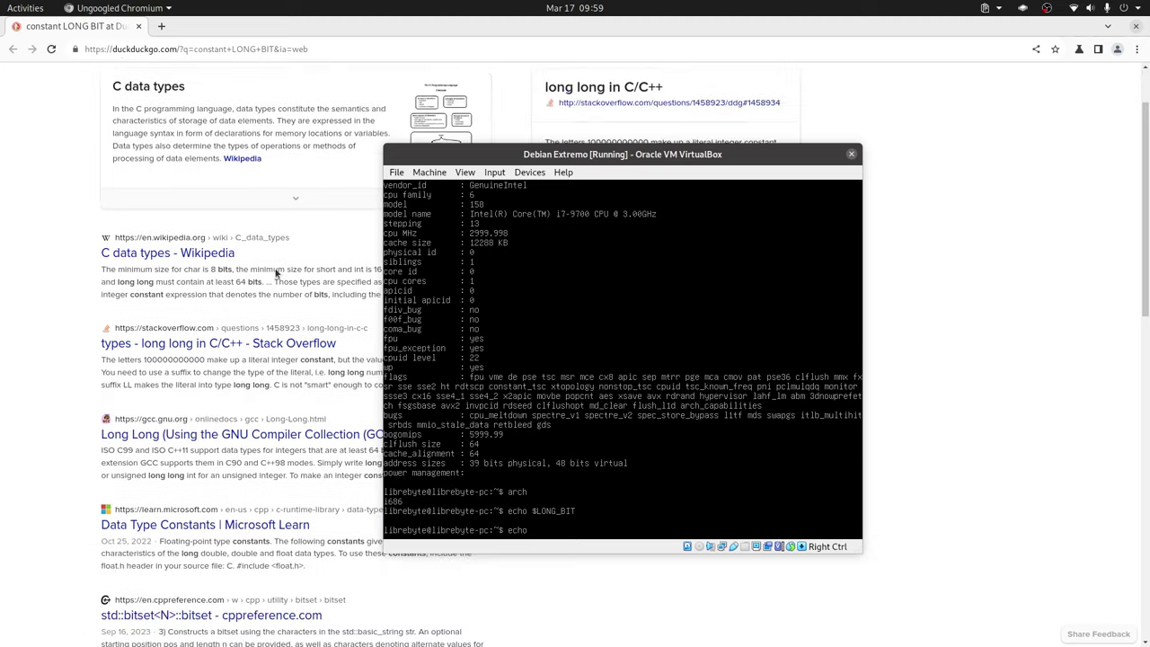
pyautogui.scroll(-2, 276, 271)
pyautogui.scroll(-1, 275, 272)
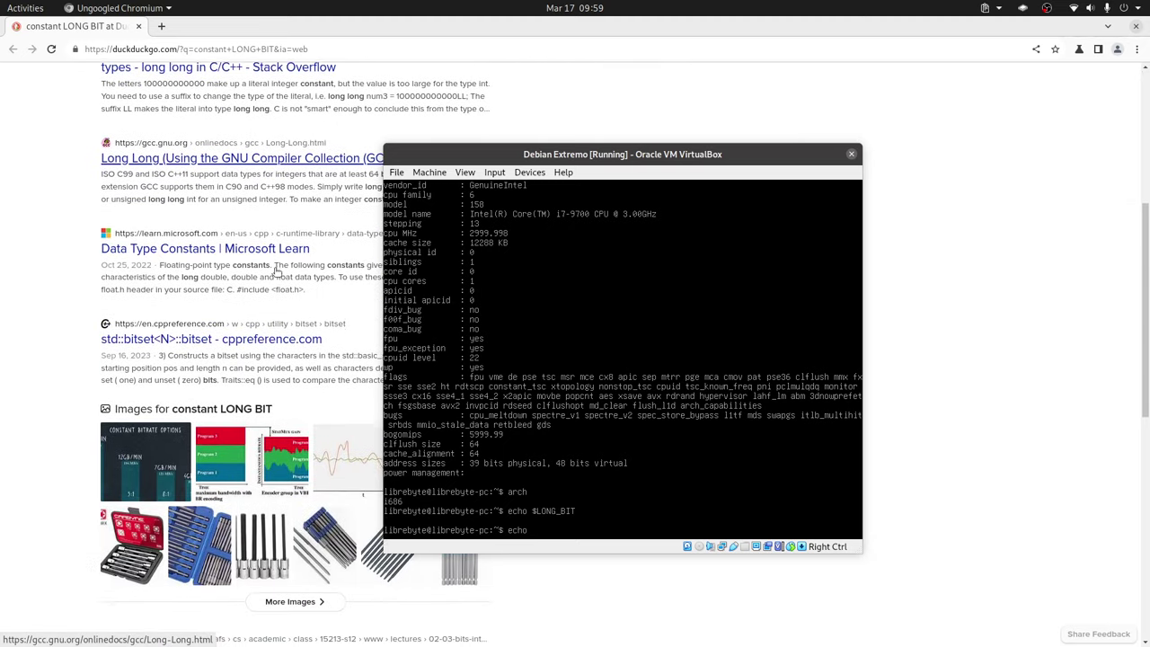
pyautogui.scroll(-5, 275, 272)
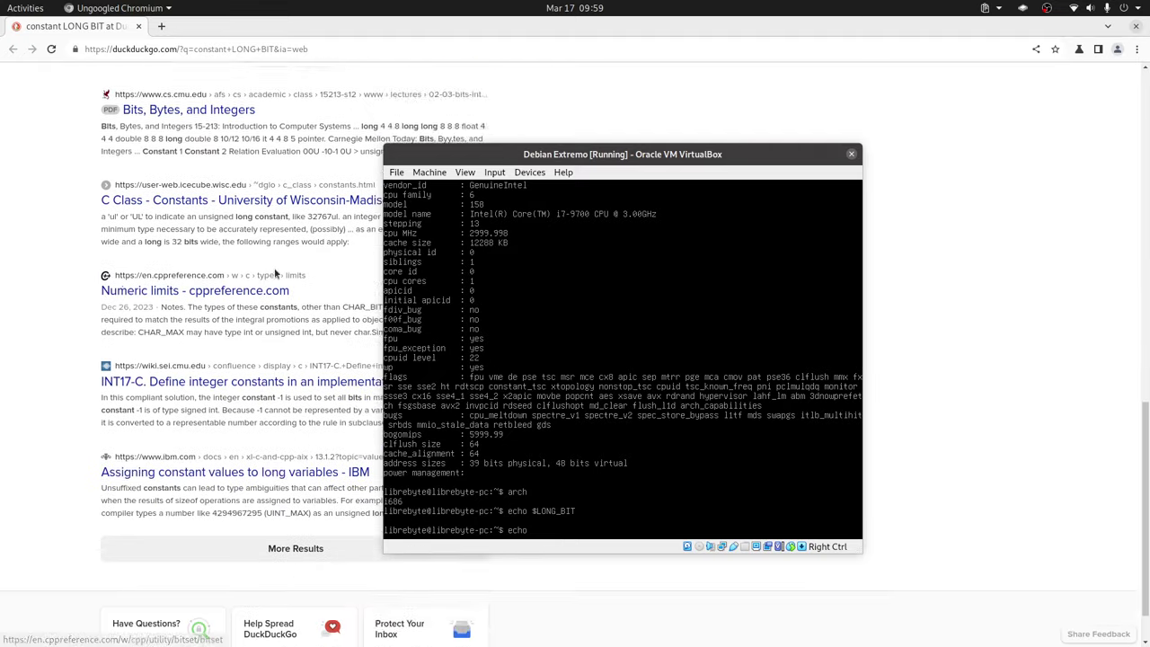
pyautogui.scroll(-1, 275, 272)
pyautogui.scroll(9, 276, 271)
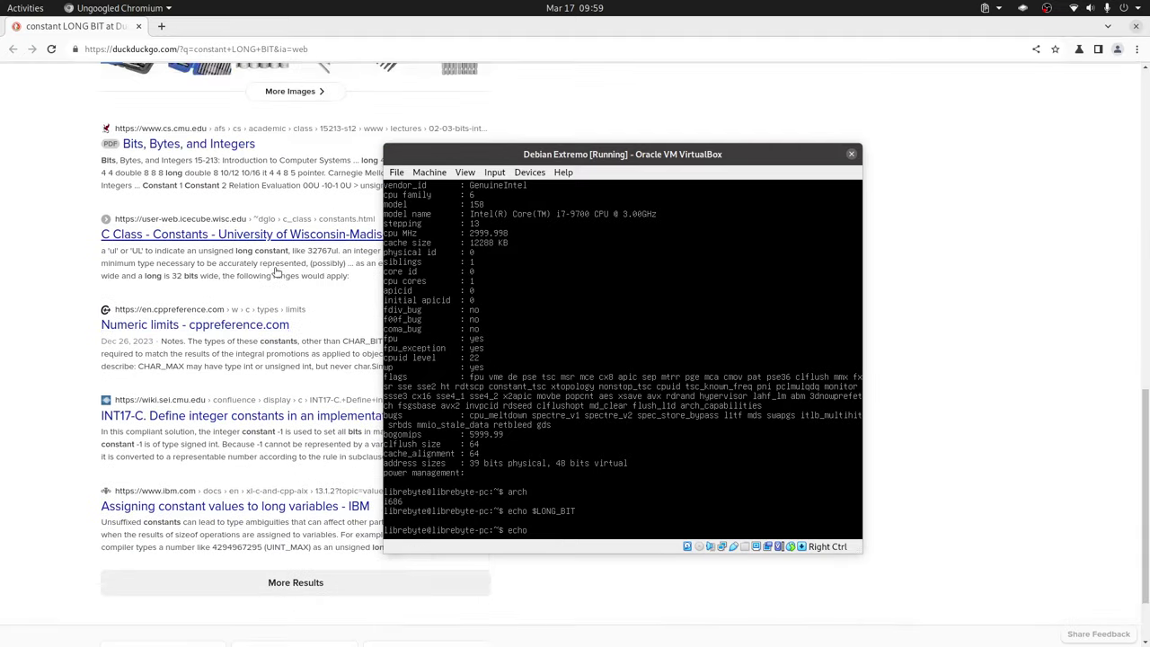
pyautogui.scroll(2, 274, 270)
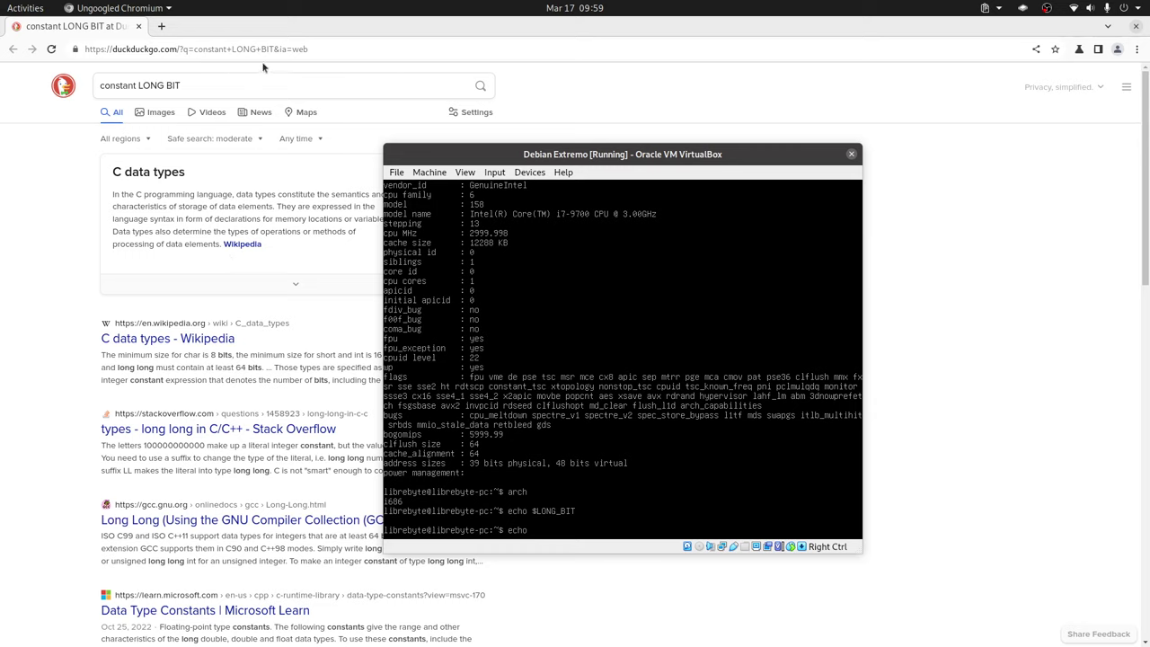
pyautogui.click(325, 51)
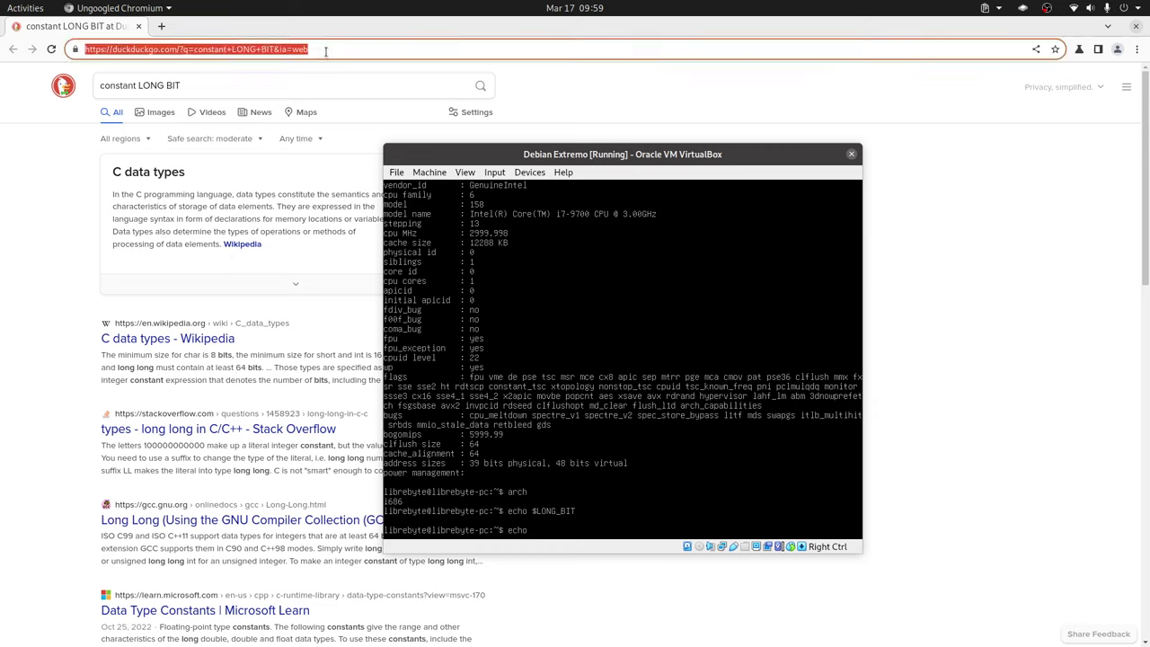